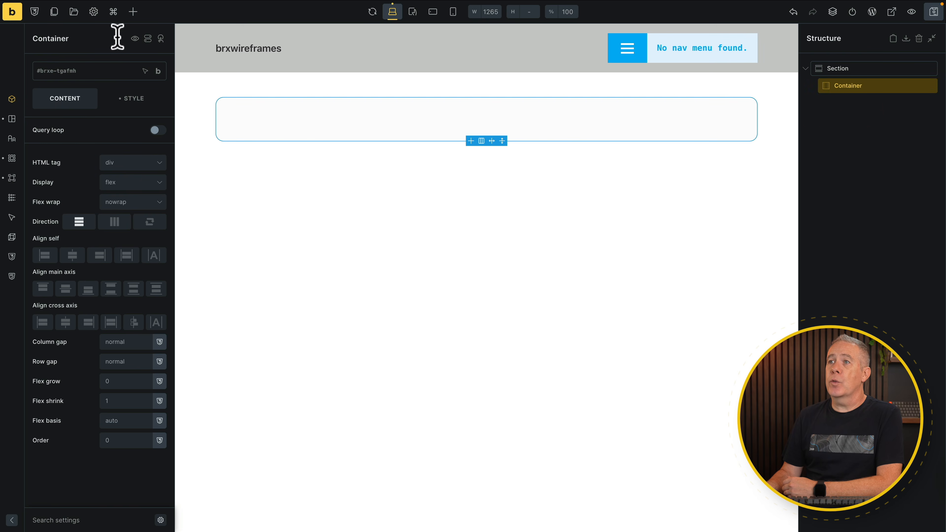
Add a Form element to the container and delete its Email and Message fields
left_click(133, 11)
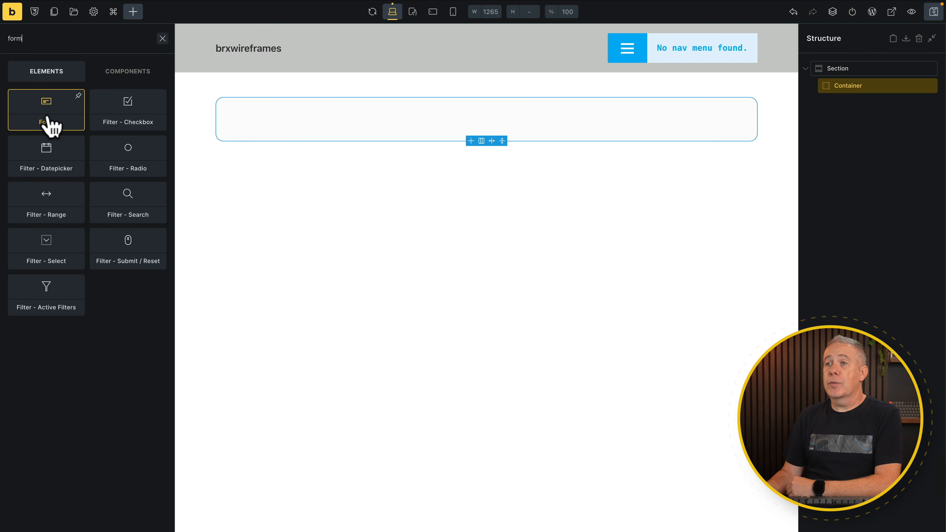
left_click(48, 123)
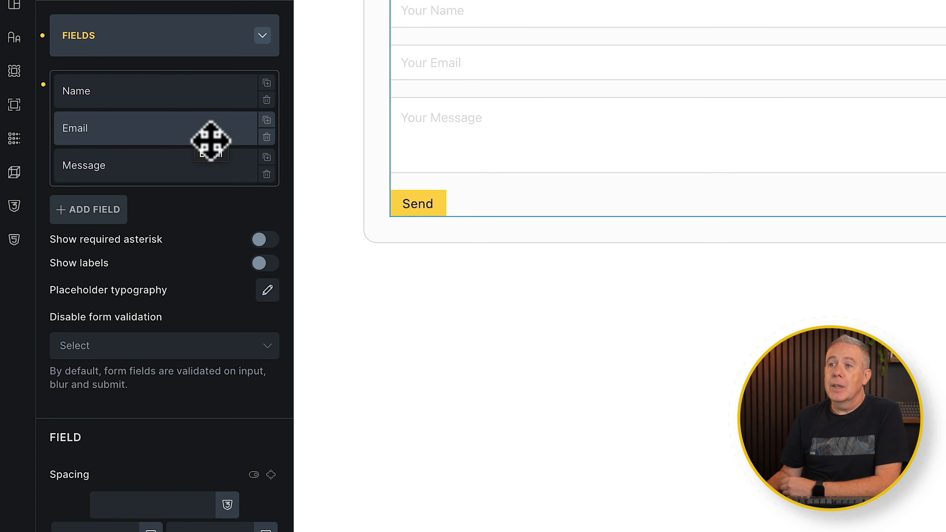
left_click(268, 138)
left_click(269, 138)
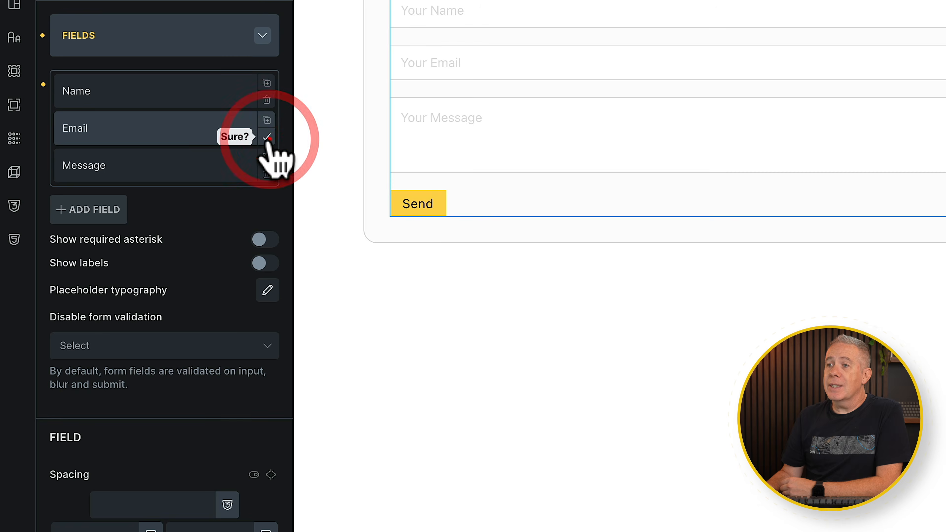
left_click(268, 138)
left_click(269, 138)
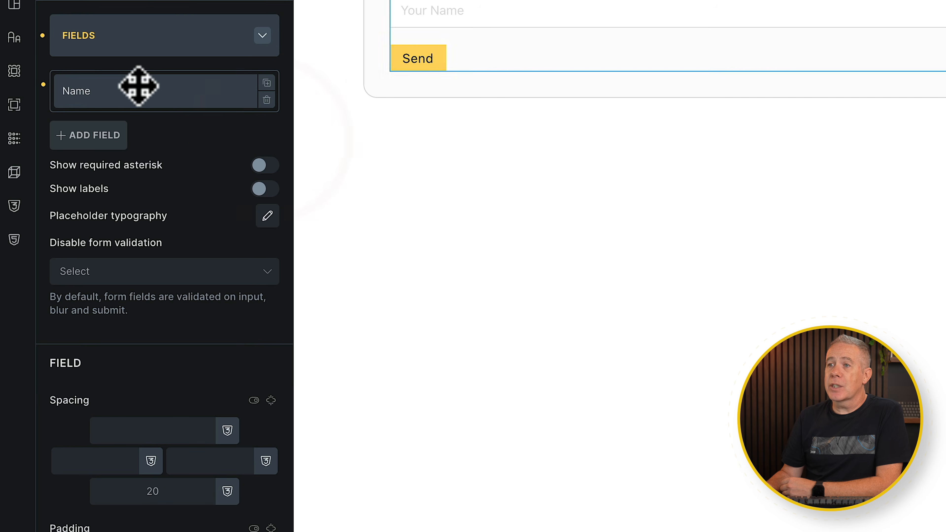
Set the form's Name field to type Text with Post Title as both its label and placeholder
left_click(146, 89)
left_click(124, 158)
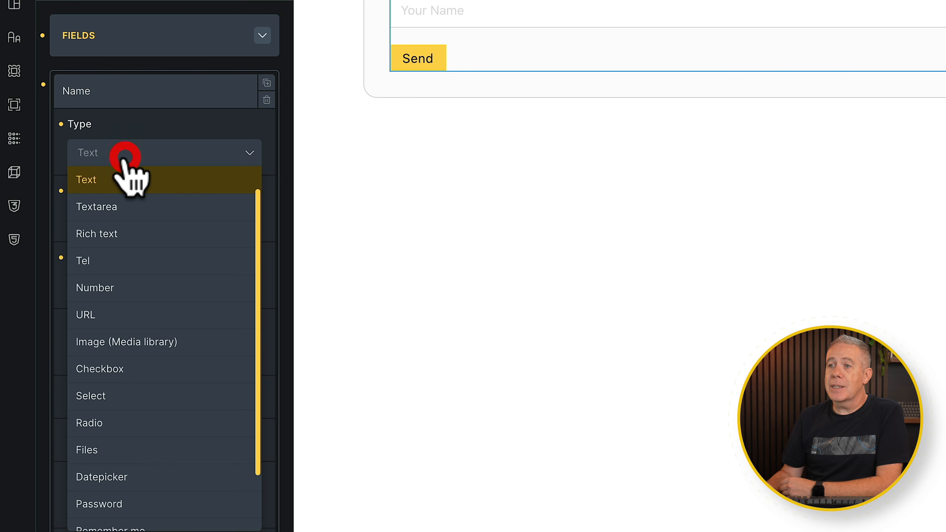
left_click(123, 179)
double_click(156, 220)
type("Post Title")
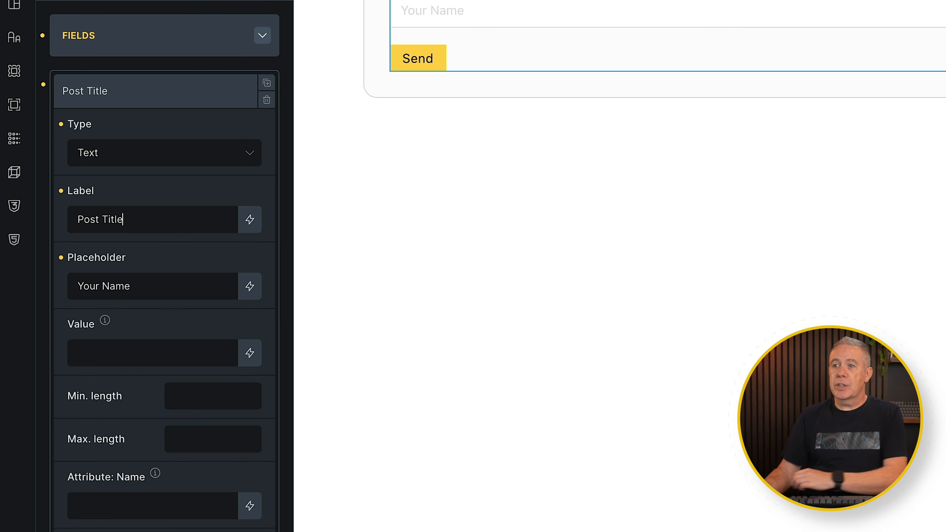
left_click_drag(150, 222, 70, 225)
key("ctrl+c")
left_click_drag(149, 285, 35, 280)
key("ctrl+v")
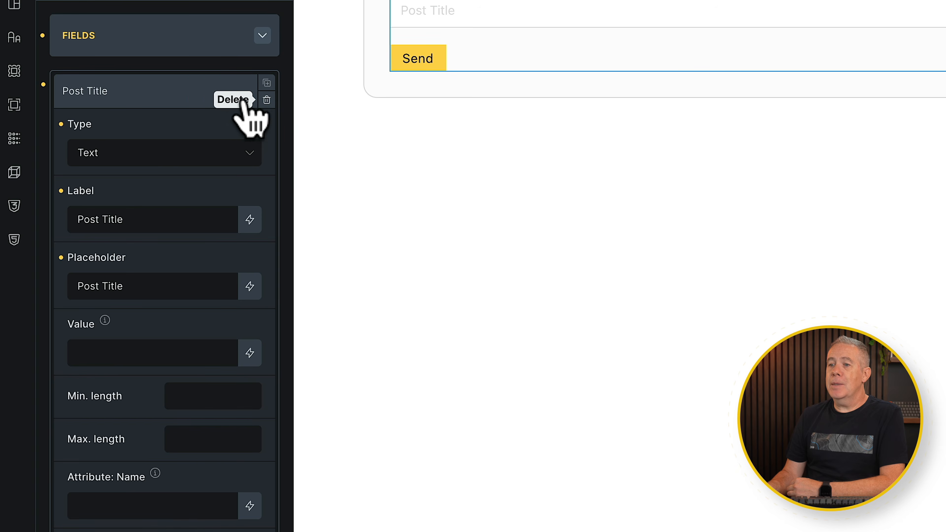
left_click(228, 93)
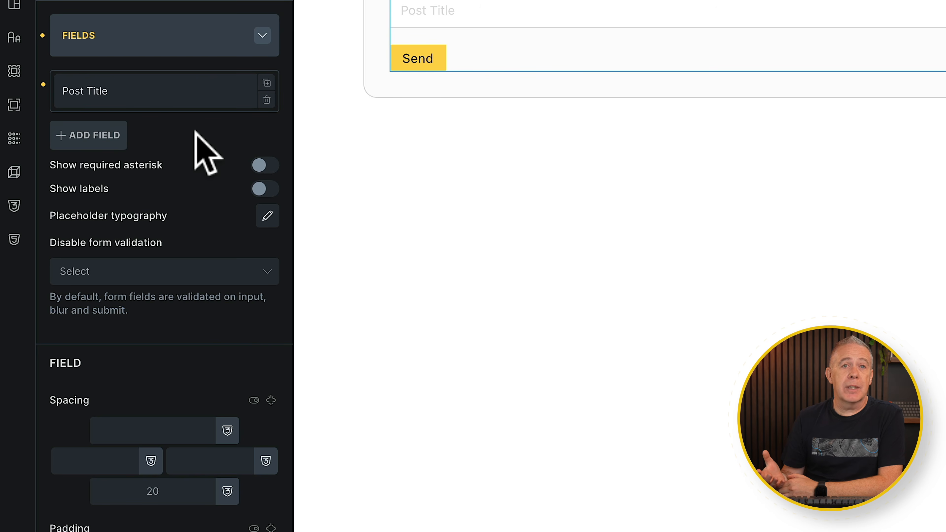
Add a new field to the form below Post Title and set its type to Rich text
left_click(106, 144)
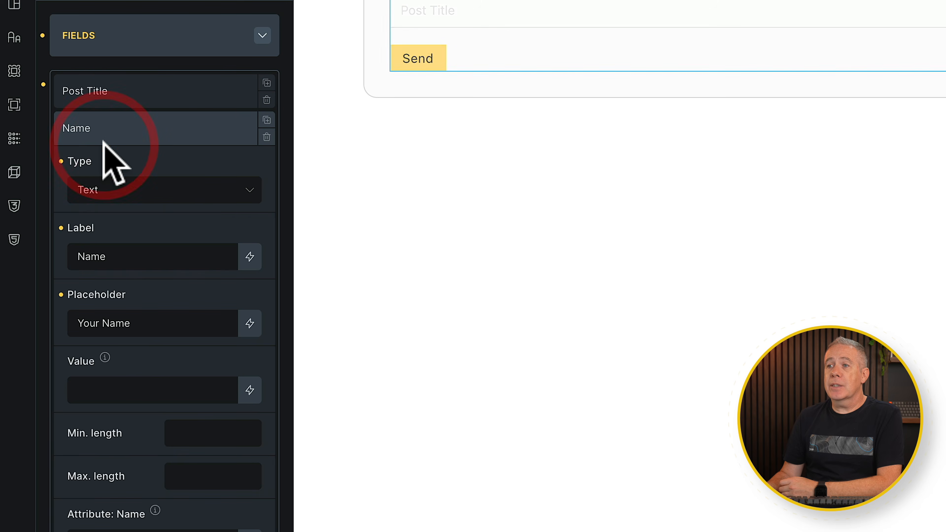
left_click(217, 196)
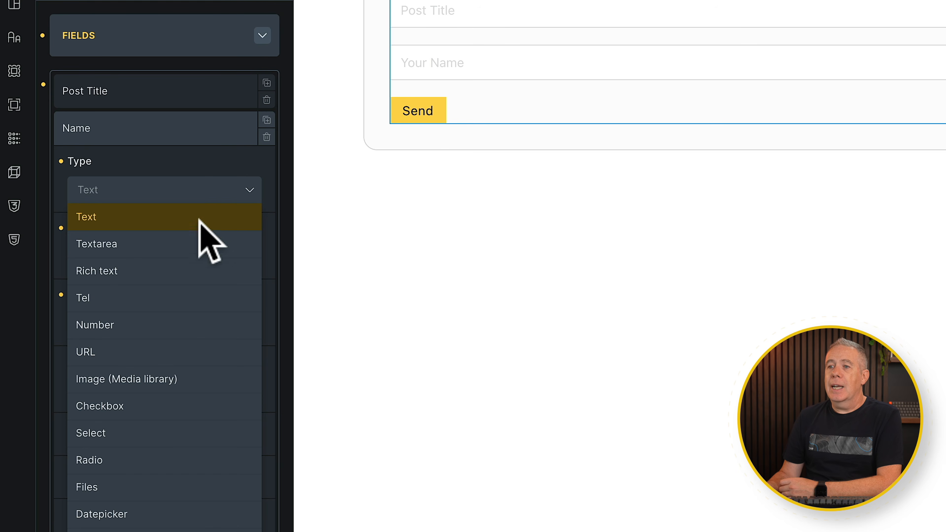
left_click(177, 270)
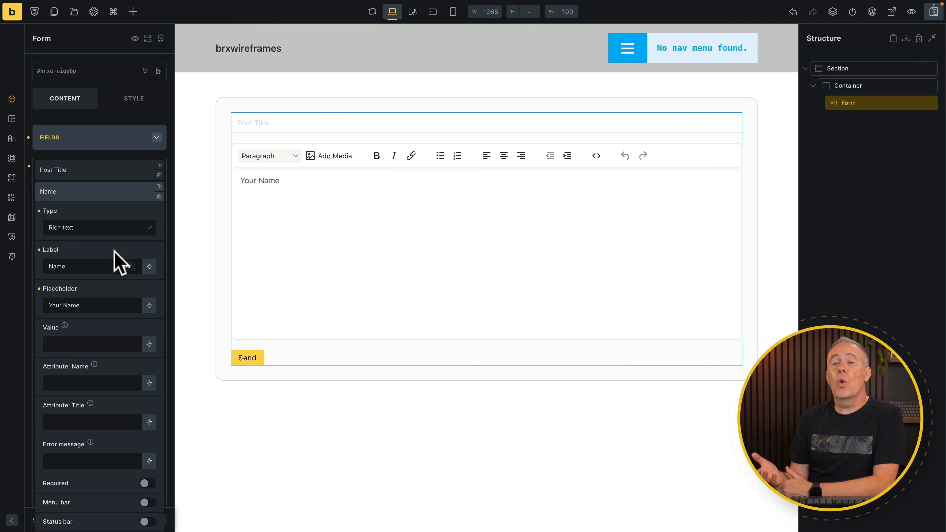
left_click(269, 157)
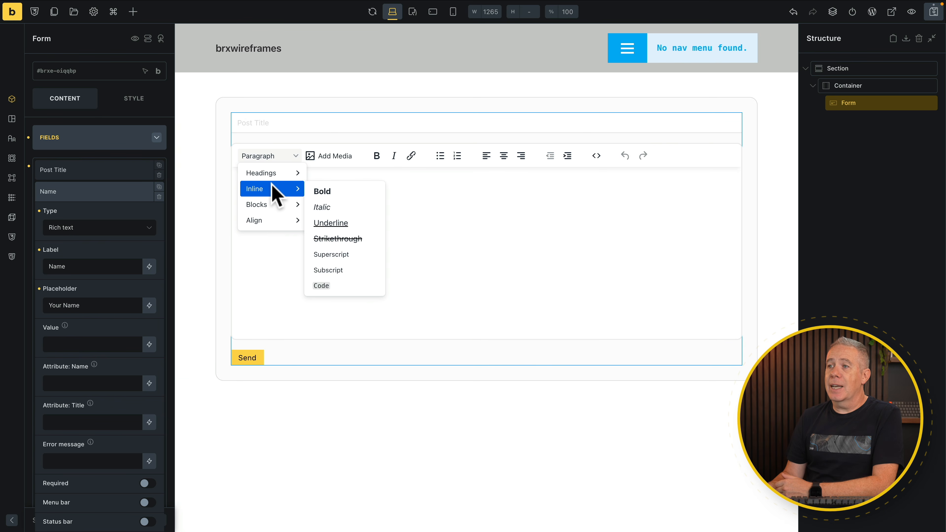
mouse_move(287, 201)
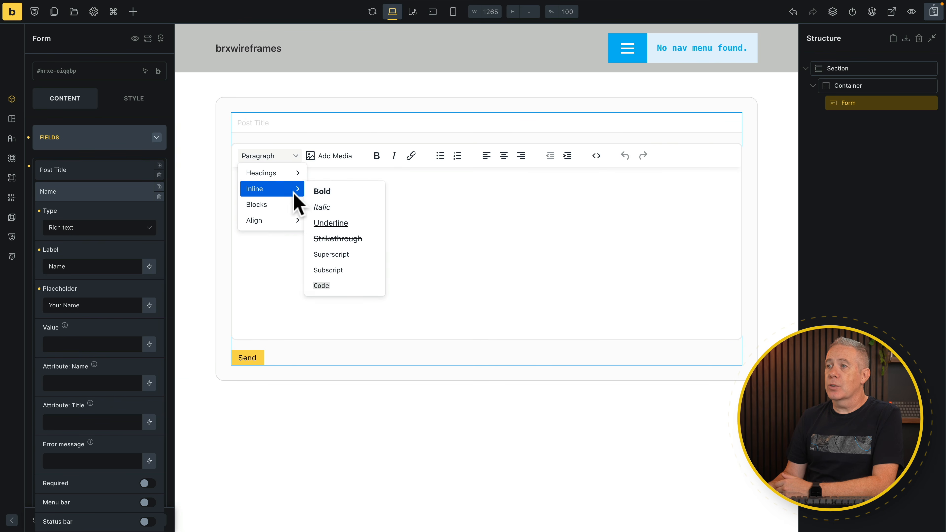
left_click(439, 175)
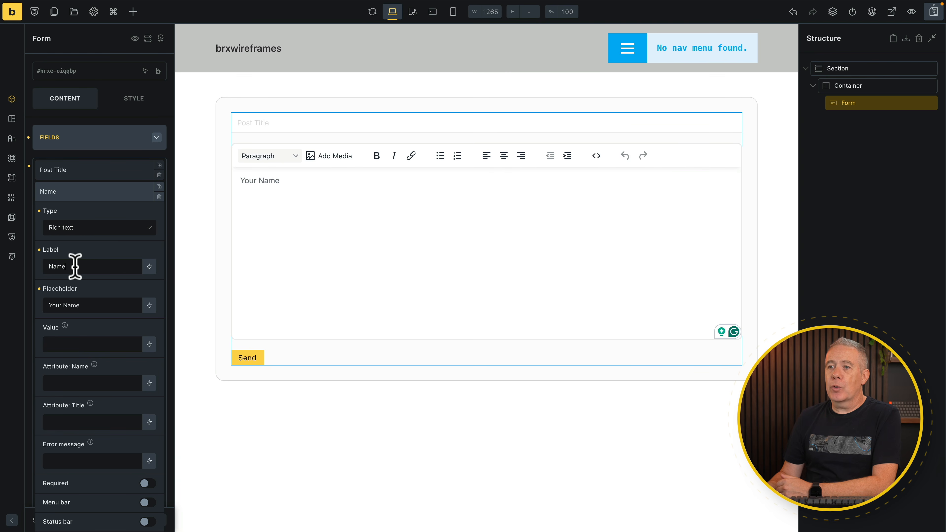
Label the rich text field Post Content and clear its placeholder
left_click_drag(79, 266, 48, 266)
type("Post Content")
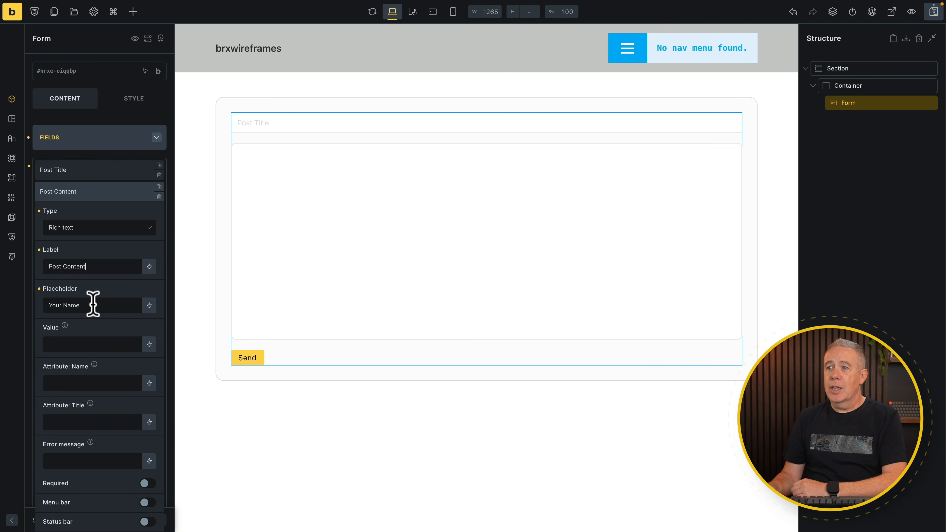
left_click_drag(97, 304, 46, 305)
key("BackSpace")
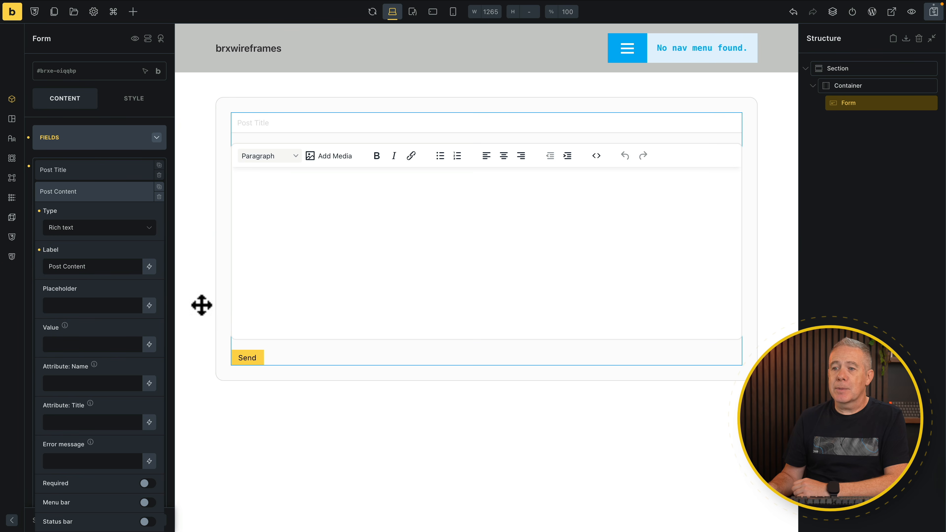
Try the menu bar and the status bar on the Post Content editor, switching each one off again
scroll(145, 324, "down", 1)
scroll(145, 324, "down", 6)
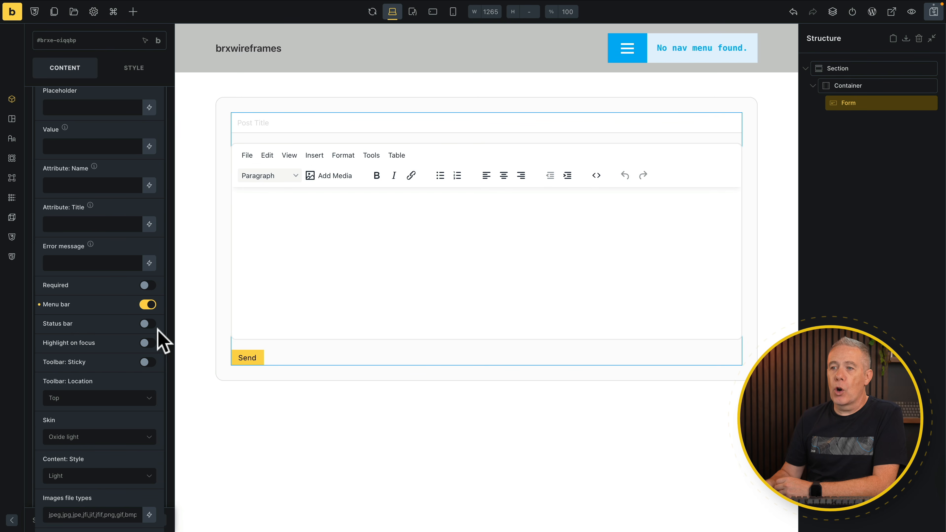
left_click(146, 305)
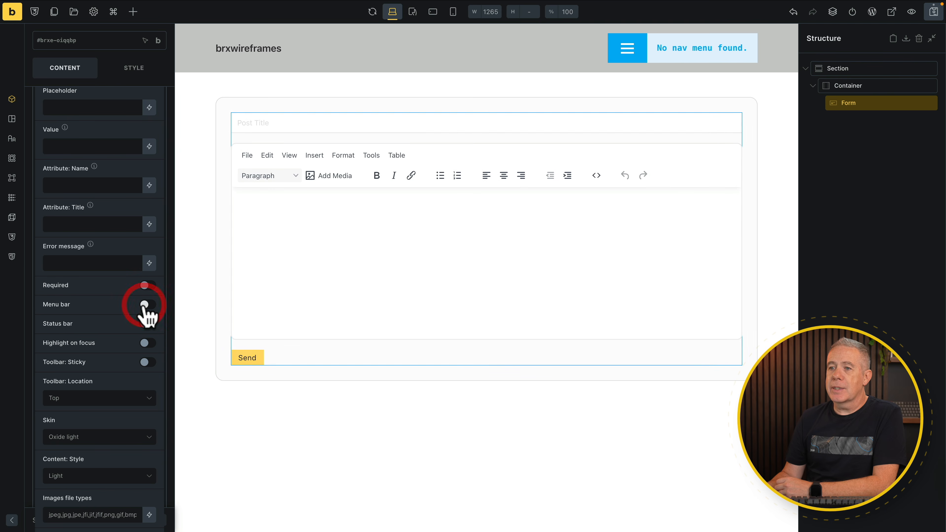
left_click(148, 324)
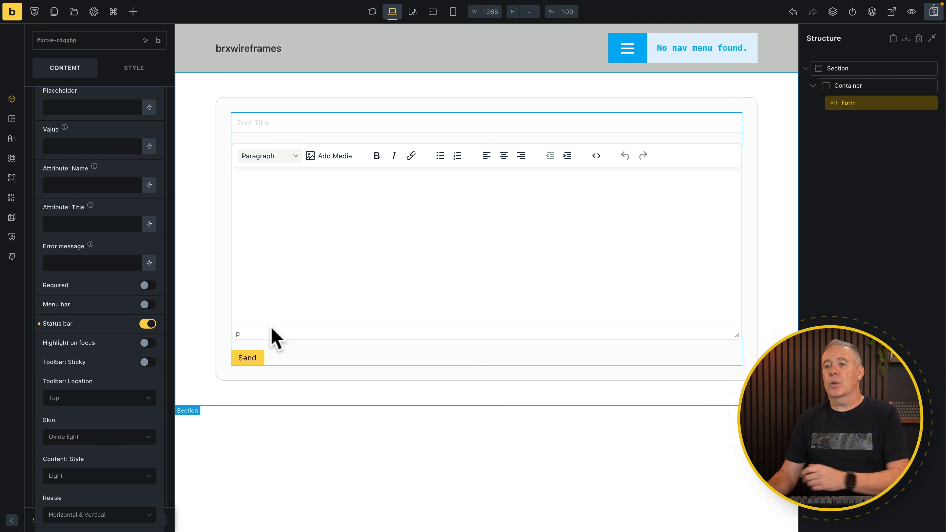
left_click(146, 324)
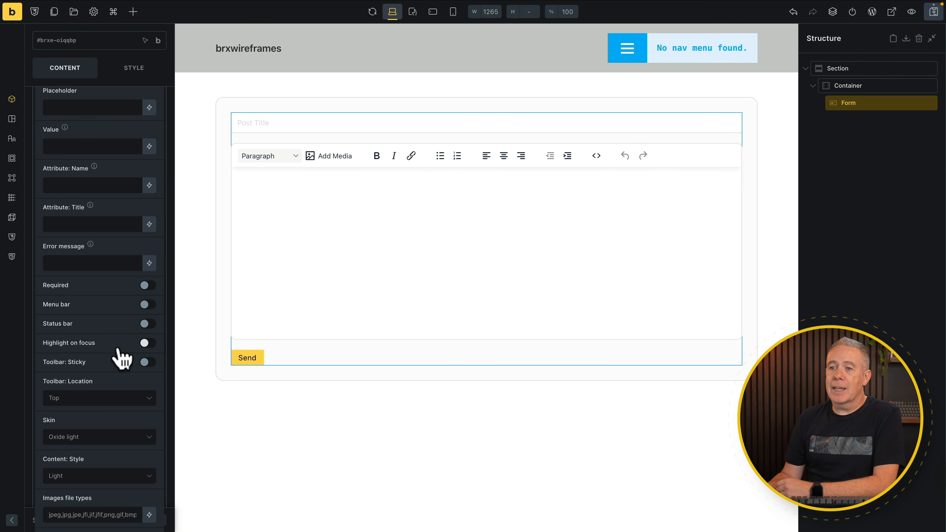
Try the Oxide dark skin on the Post Content editor and set the skin back to Oxide light
scroll(123, 360, "down", 5)
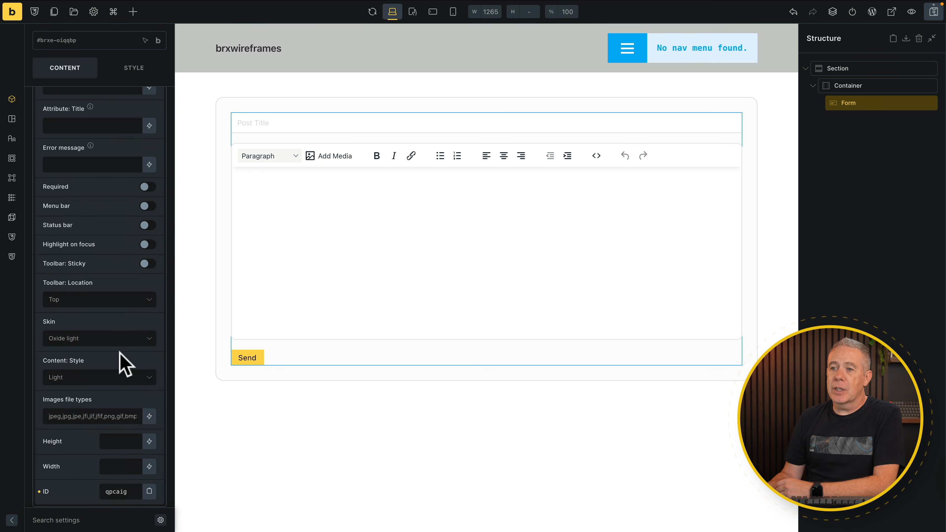
left_click(144, 338)
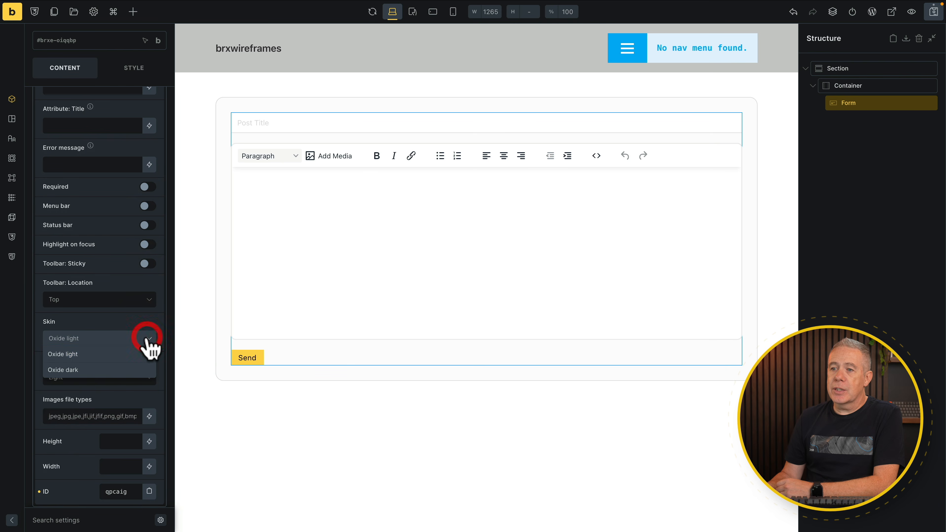
left_click(98, 370)
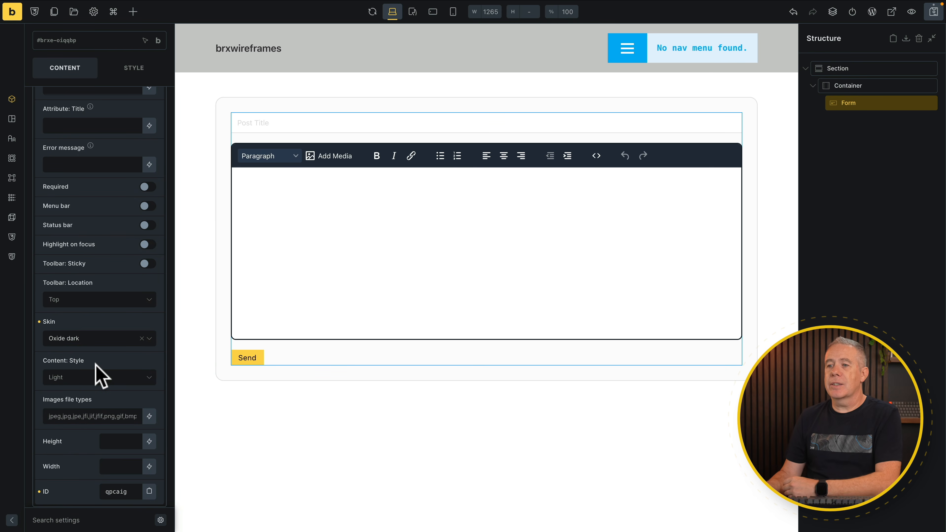
left_click(149, 339)
left_click(88, 355)
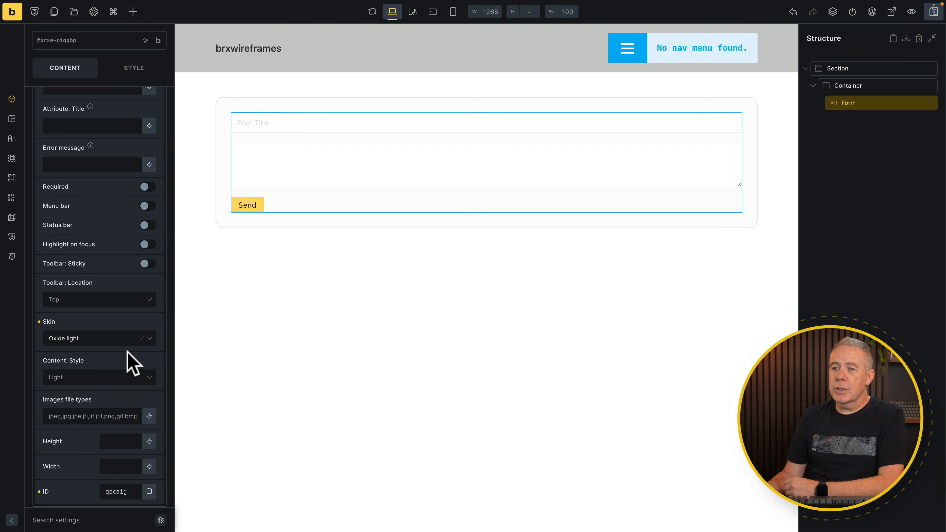
Set the Post Content editor's content style to Dark and collapse the field's settings
left_click(150, 378)
scroll(152, 385, "down", 2)
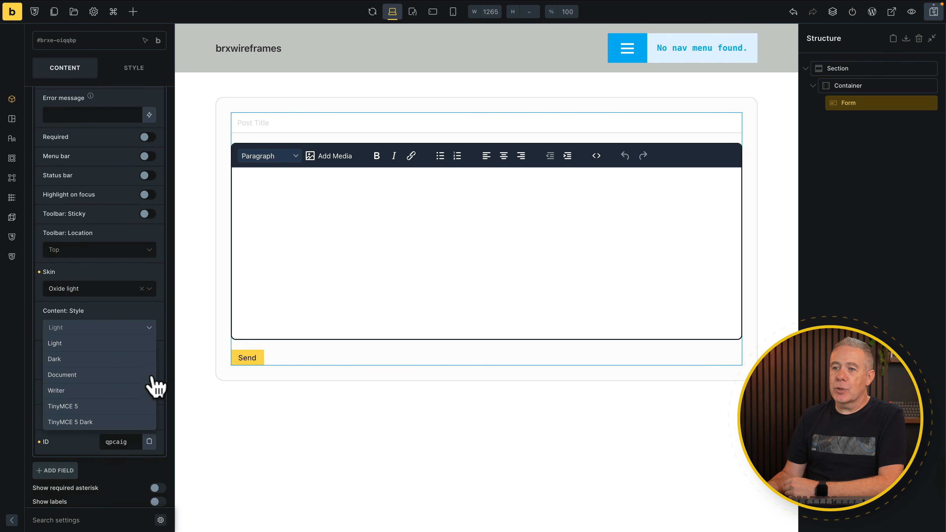
left_click(72, 358)
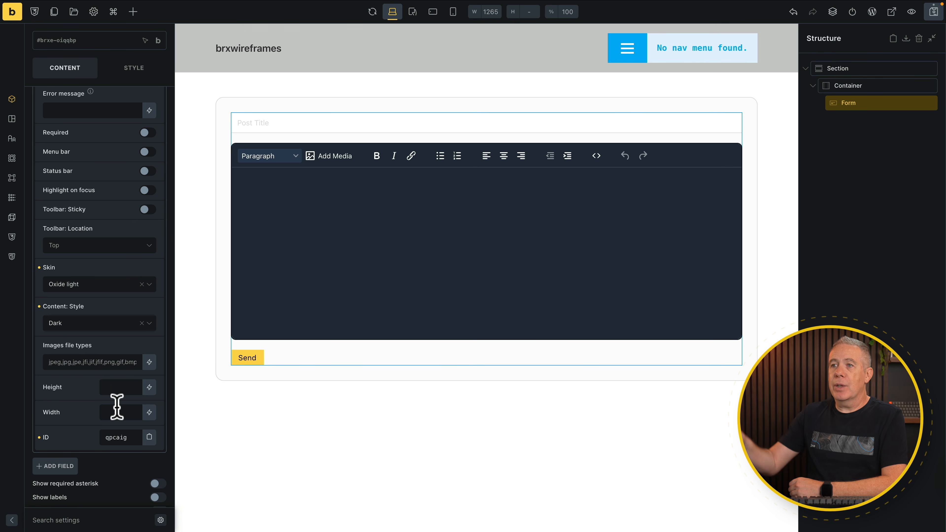
scroll(116, 406, "up", 6)
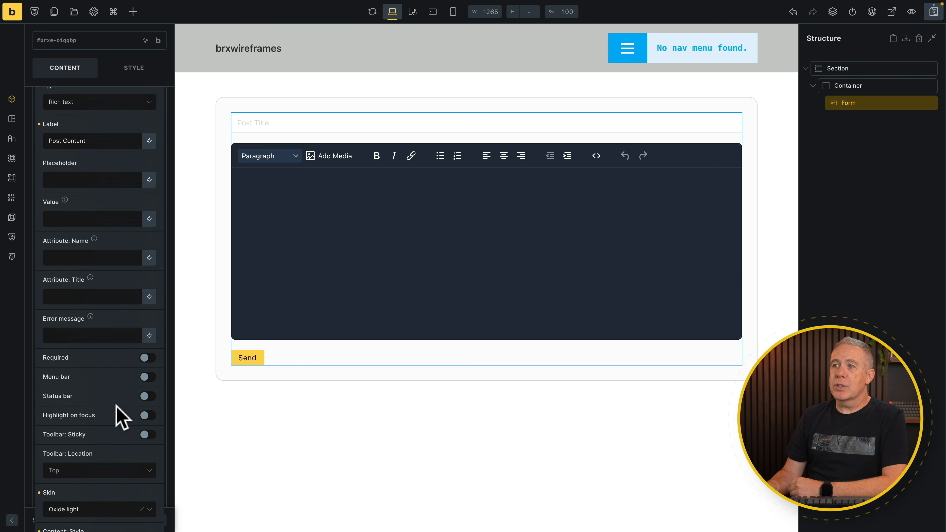
scroll(116, 408, "up", 2)
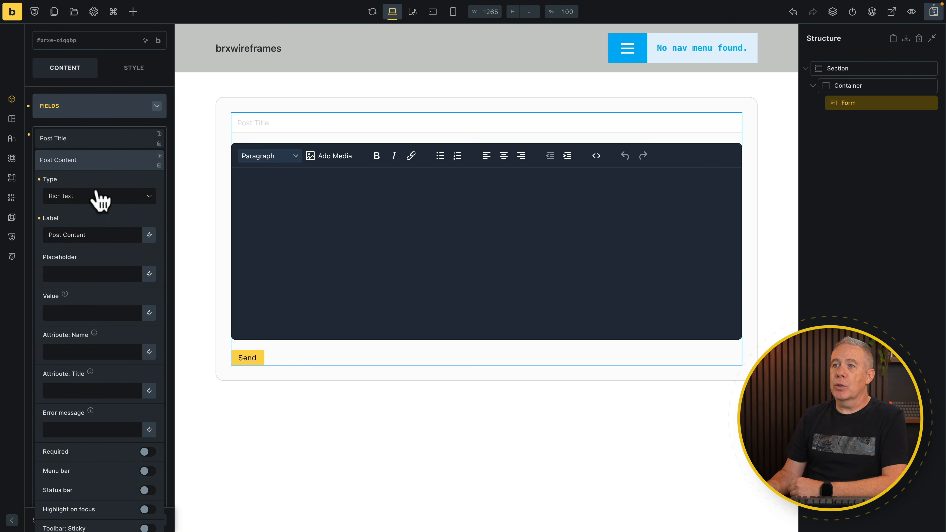
left_click(77, 159)
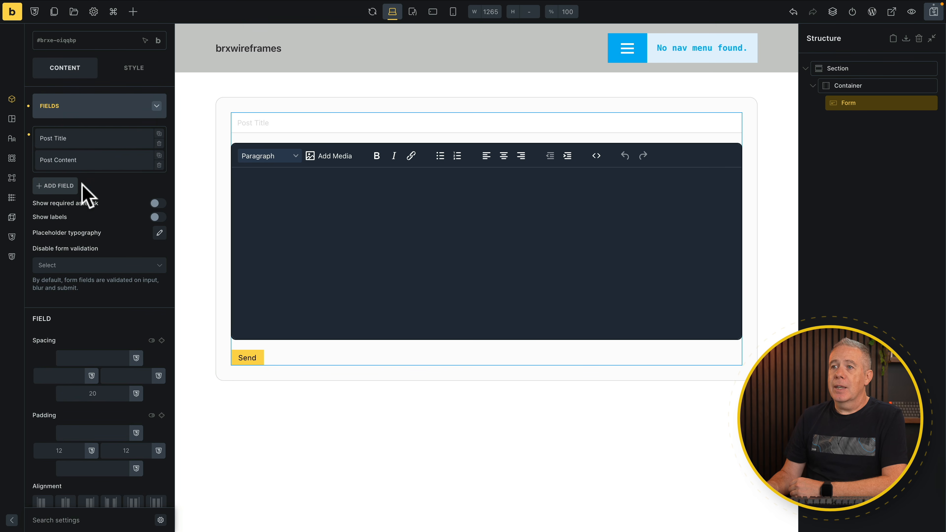
Add an Image (Media library) field to the form with Featured Image as both its label and placeholder
left_click(73, 186)
left_click(78, 218)
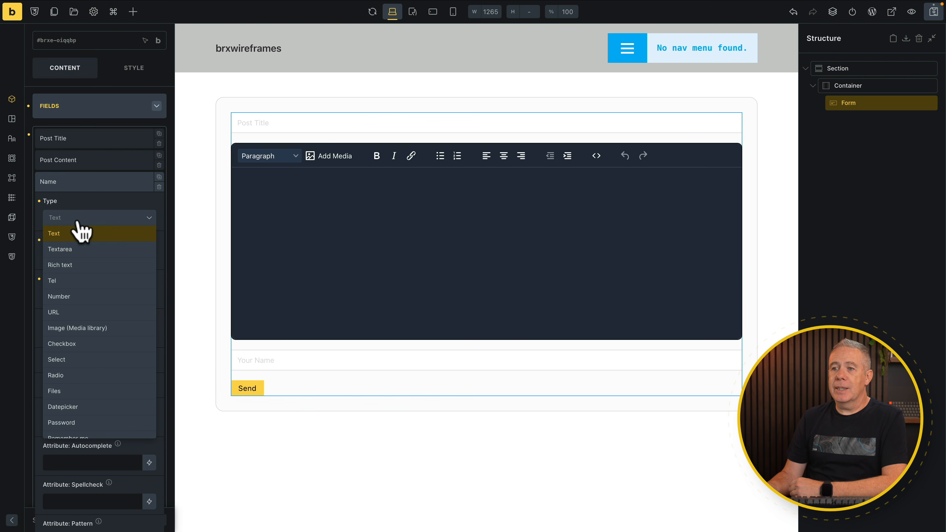
left_click(85, 328)
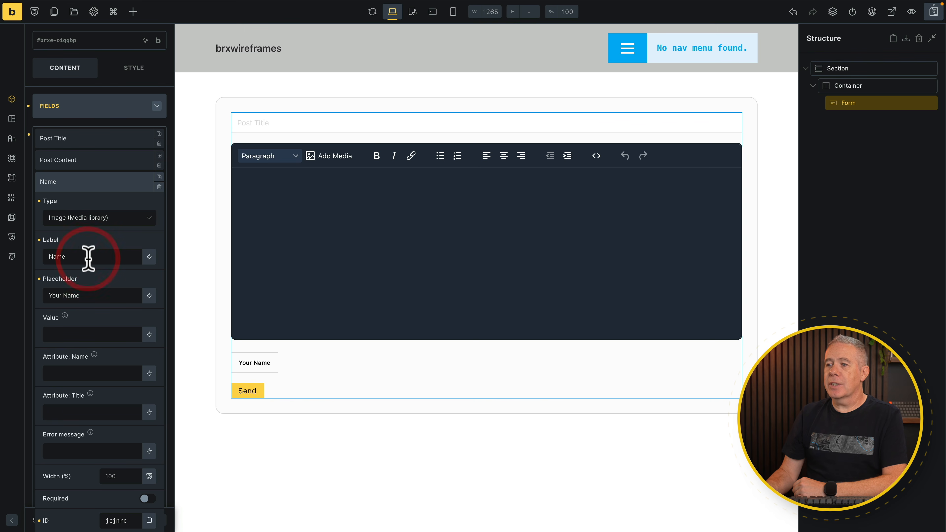
left_click_drag(88, 256, 41, 257)
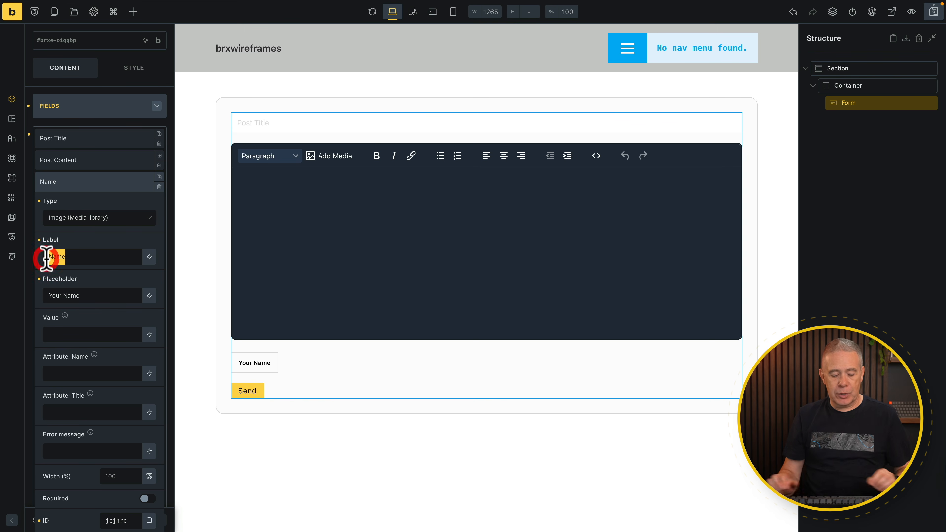
type("Featured Image")
left_click_drag(87, 295, 47, 295)
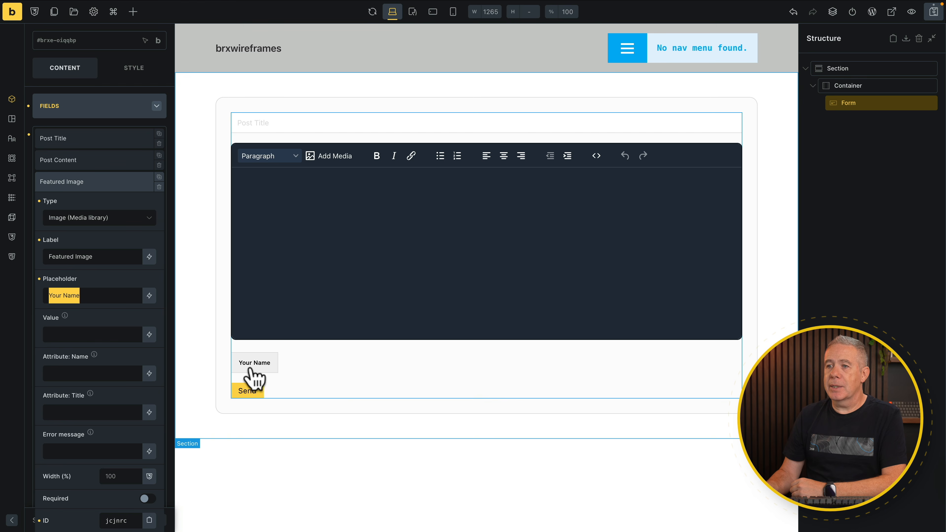
left_click_drag(97, 251, 44, 257)
type("Featured Image")
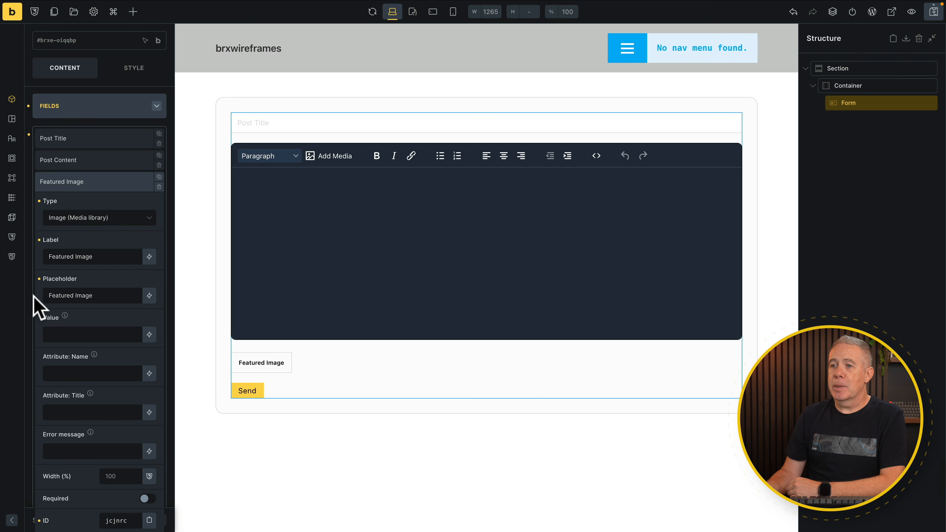
scroll(102, 397, "down", 3)
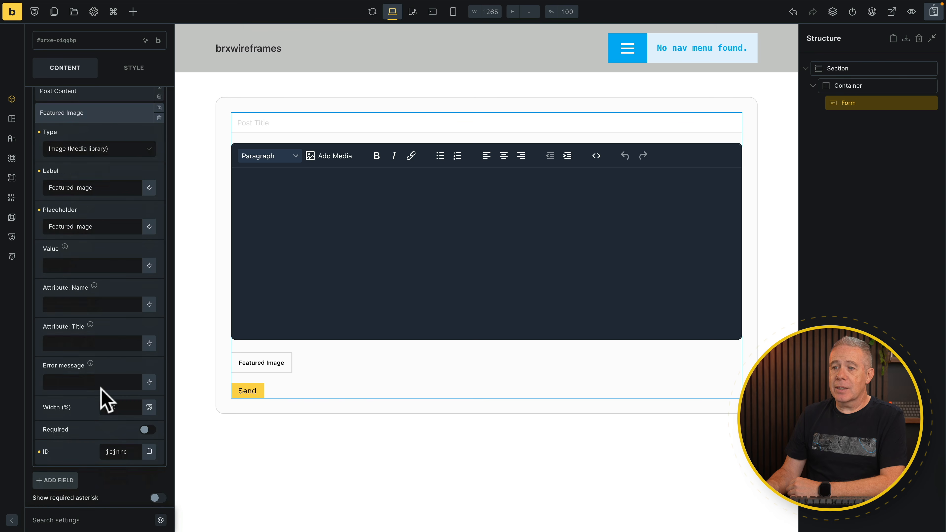
Look over the Featured Image field's remaining settings and collapse the field
scroll(102, 389, "down", 2)
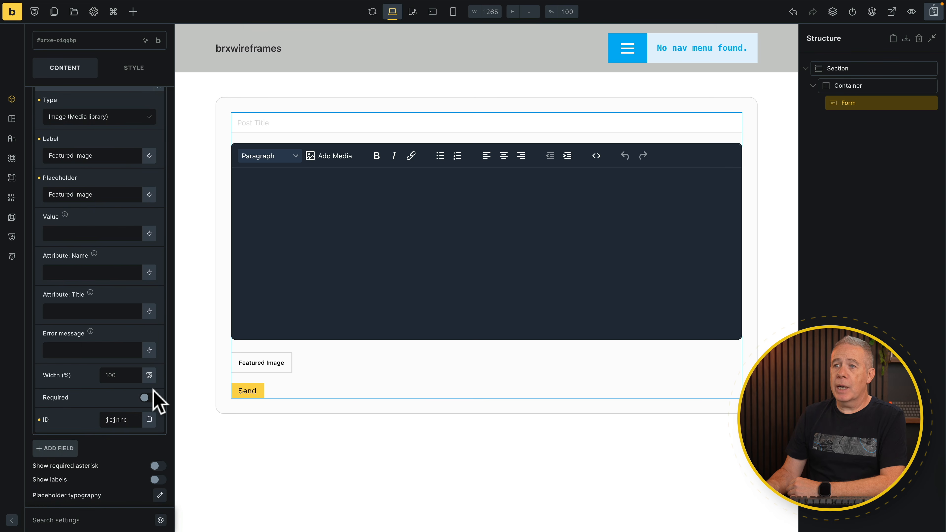
scroll(143, 397, "up", 6)
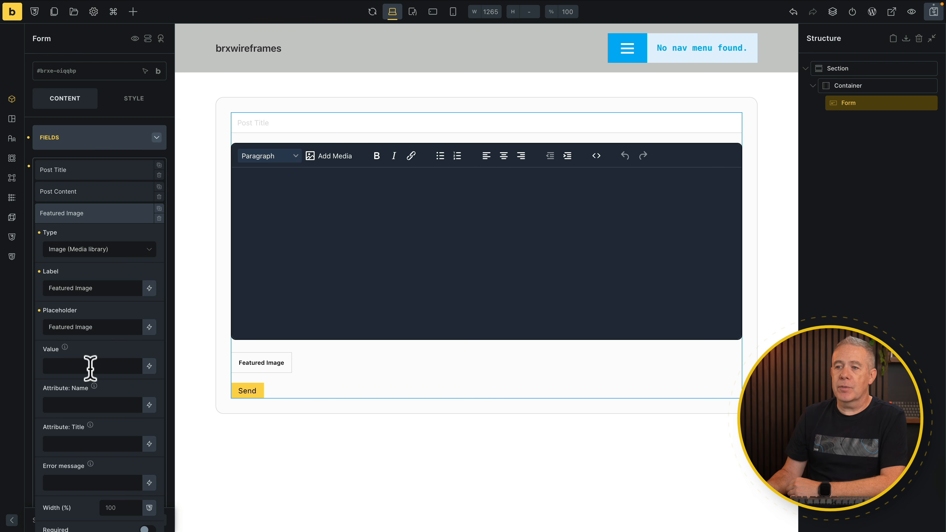
left_click(99, 216)
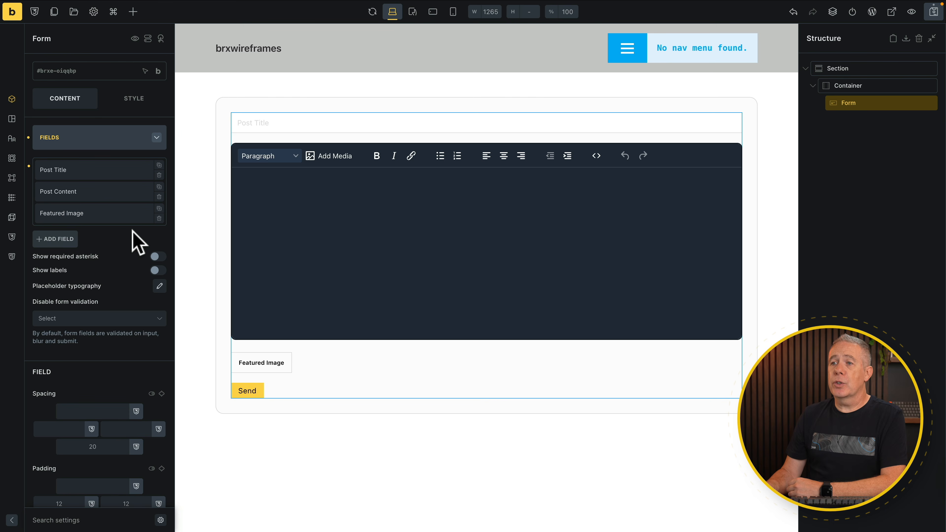
Add another field to the form below Featured Image and make it a Select field
left_click(61, 242)
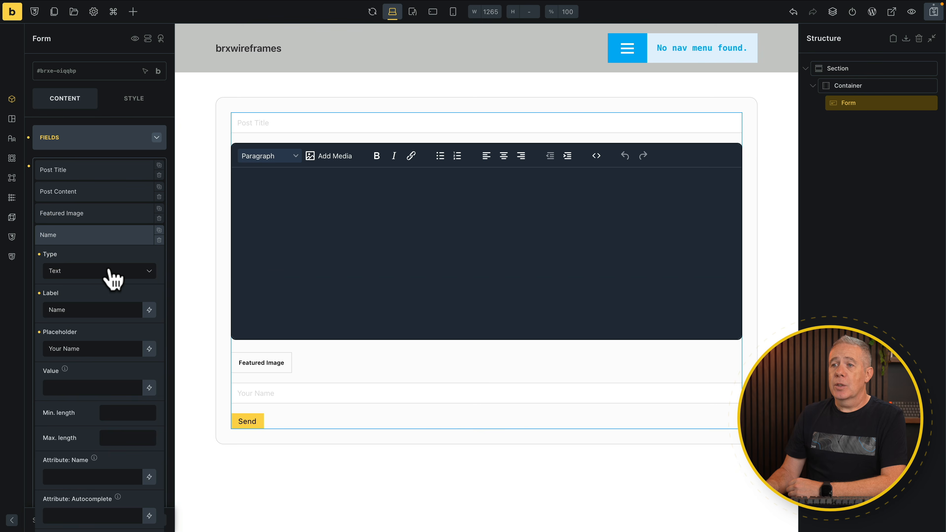
left_click(109, 271)
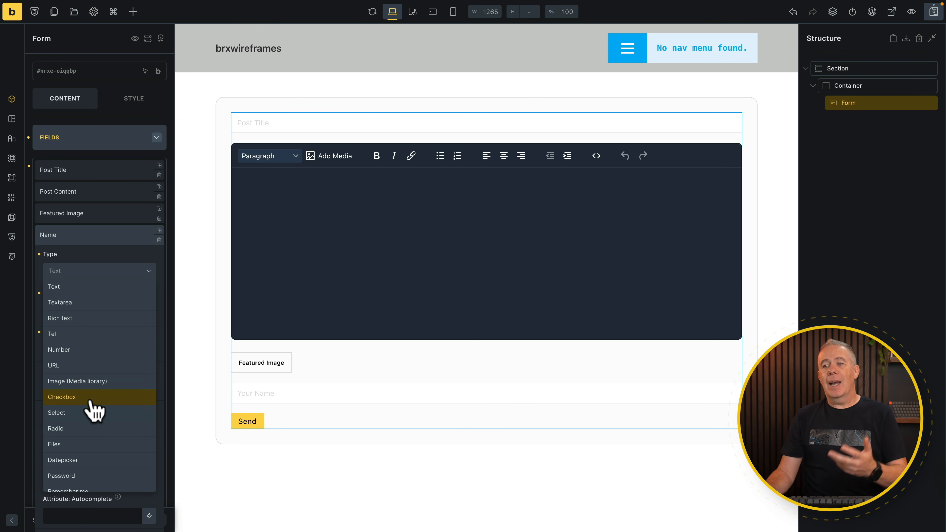
left_click(89, 413)
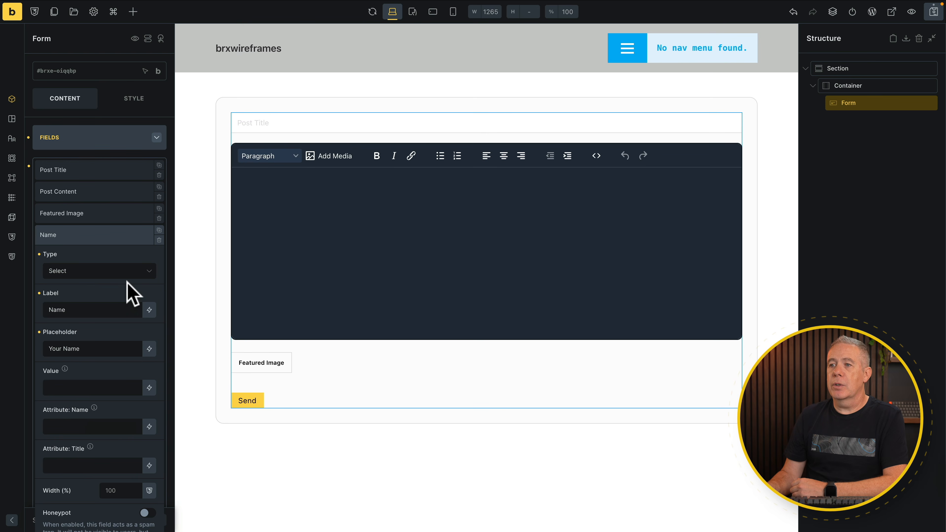
Try the Checkbox type on the new field and set the type back to Select
left_click(123, 271)
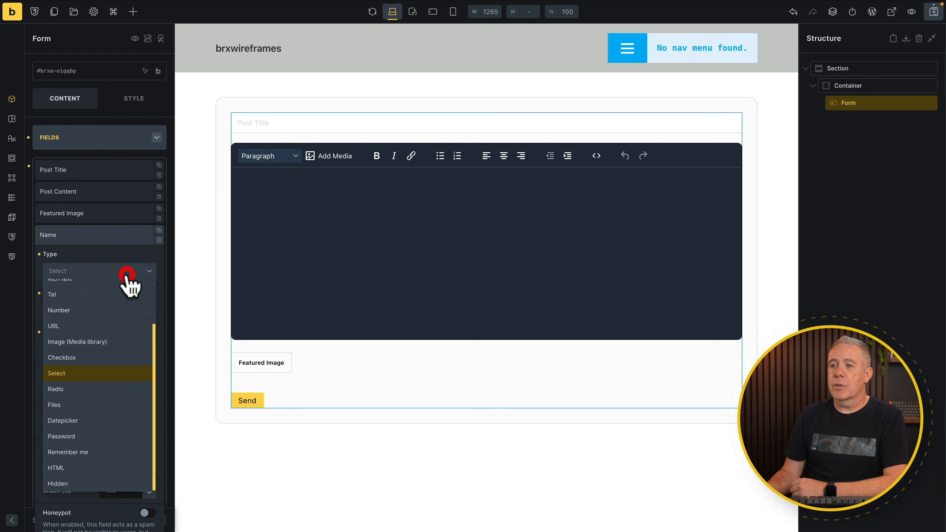
left_click(92, 358)
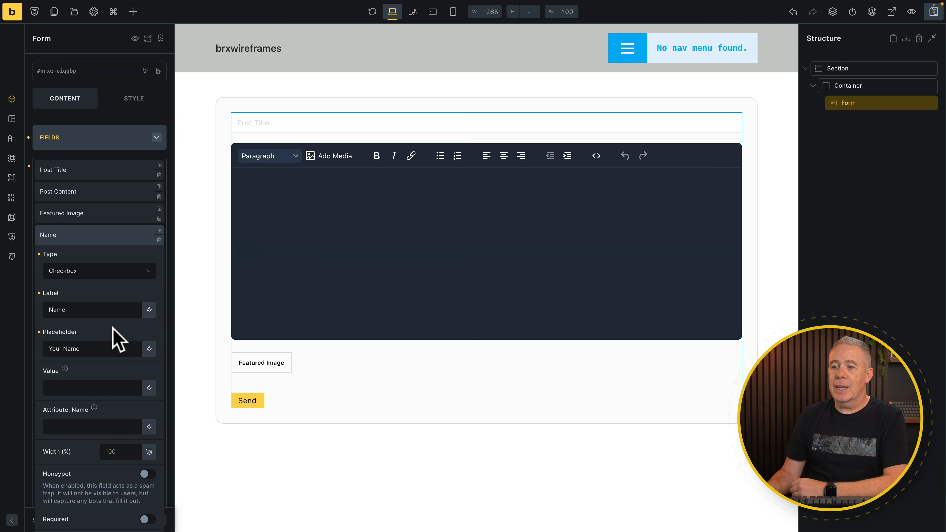
left_click(148, 271)
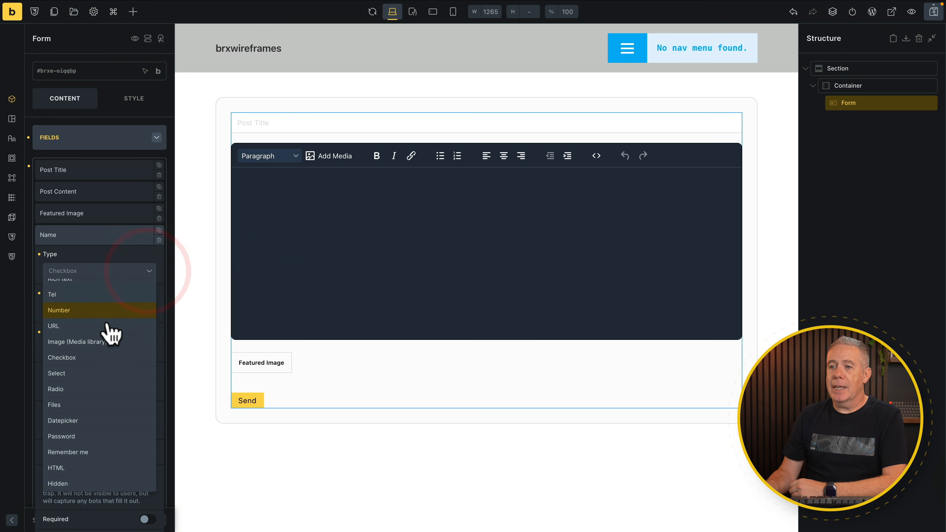
left_click(88, 373)
Label the new Select field Category and set its placeholder to Please Select
left_click(80, 311)
left_click_drag(80, 311, 47, 309)
key("BackSpace")
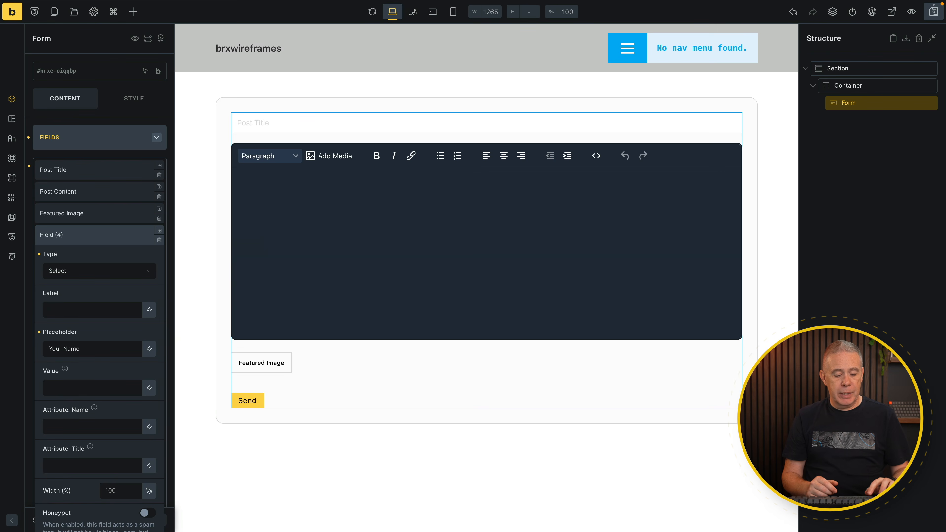
type("Category")
key("super+a")
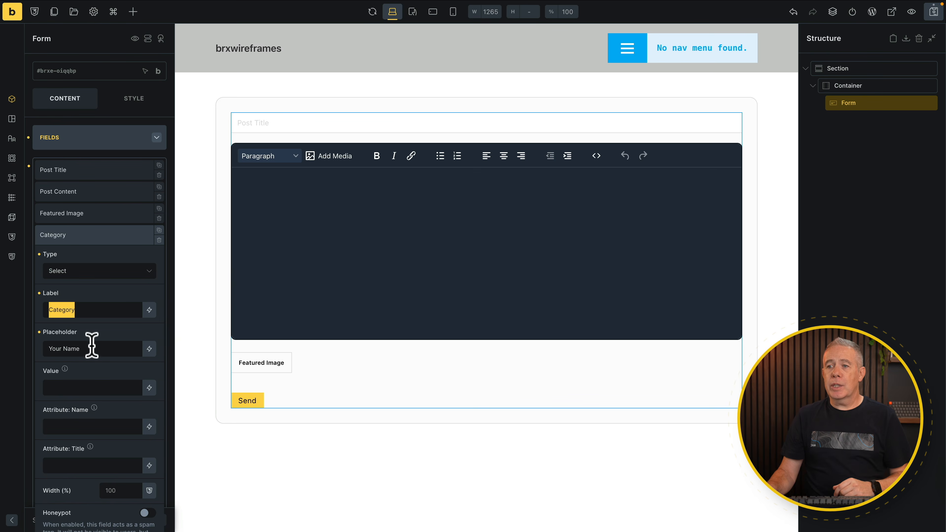
left_click_drag(92, 347, 44, 349)
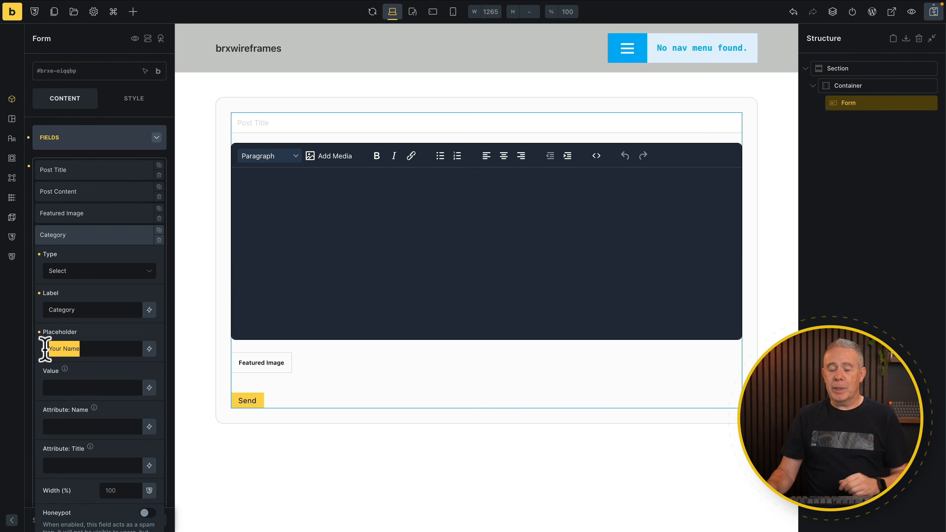
type("Please Select")
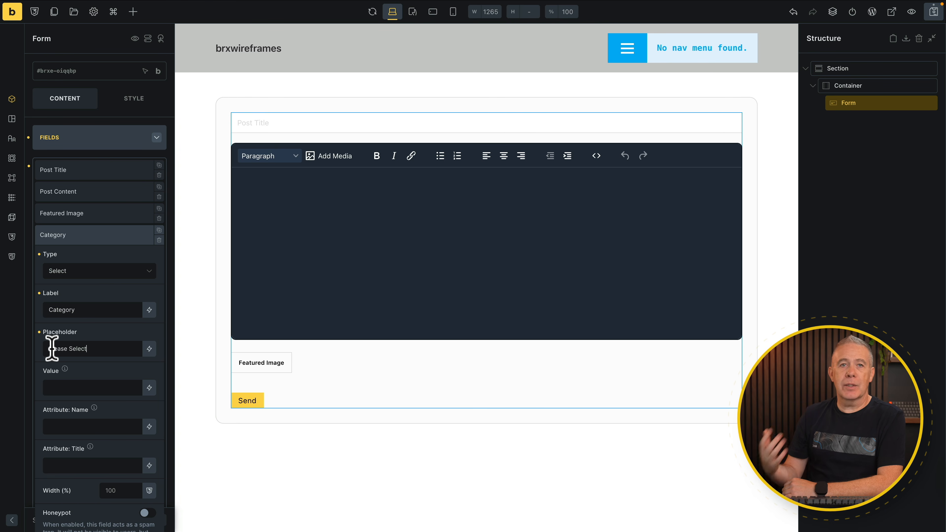
Look through the Terms dynamic data tags for the Category field's options, pick none and collapse the field
scroll(53, 348, "down", 5)
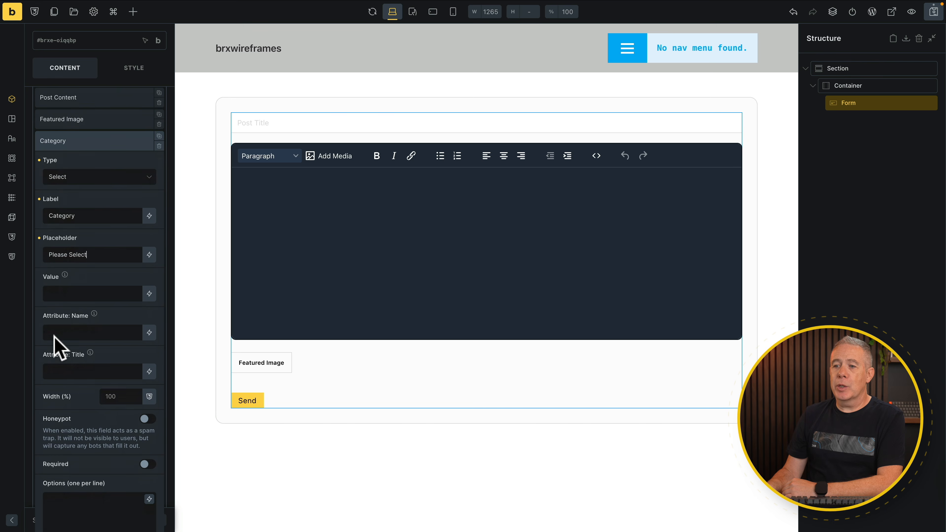
scroll(54, 335, "down", 1)
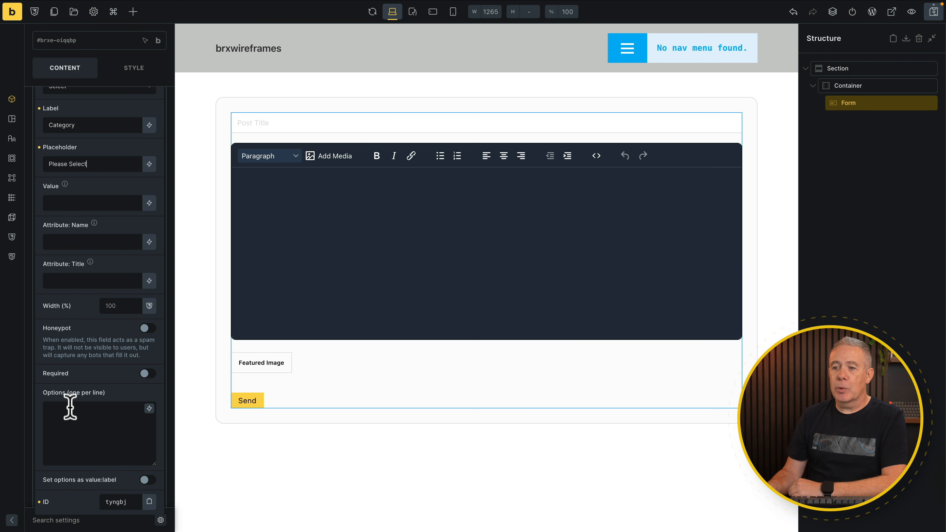
left_click(149, 409)
scroll(141, 440, "down", 3)
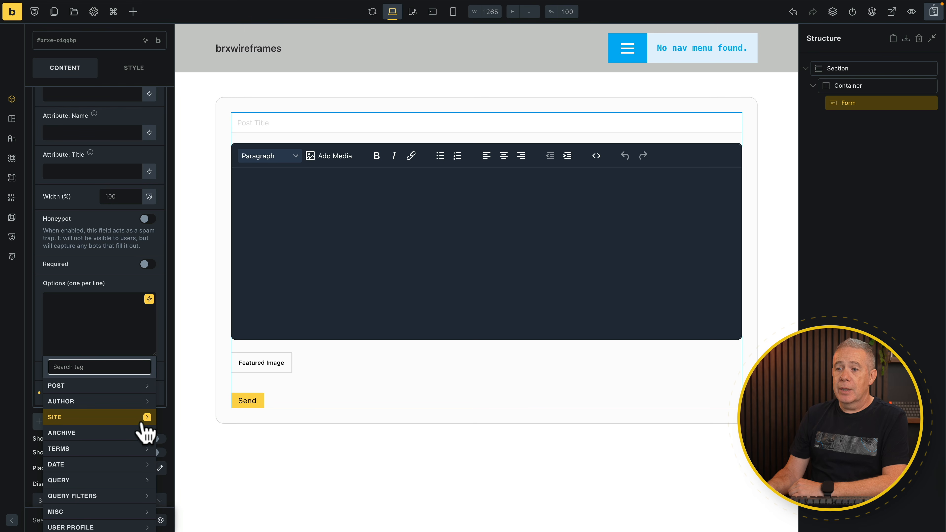
left_click(148, 449)
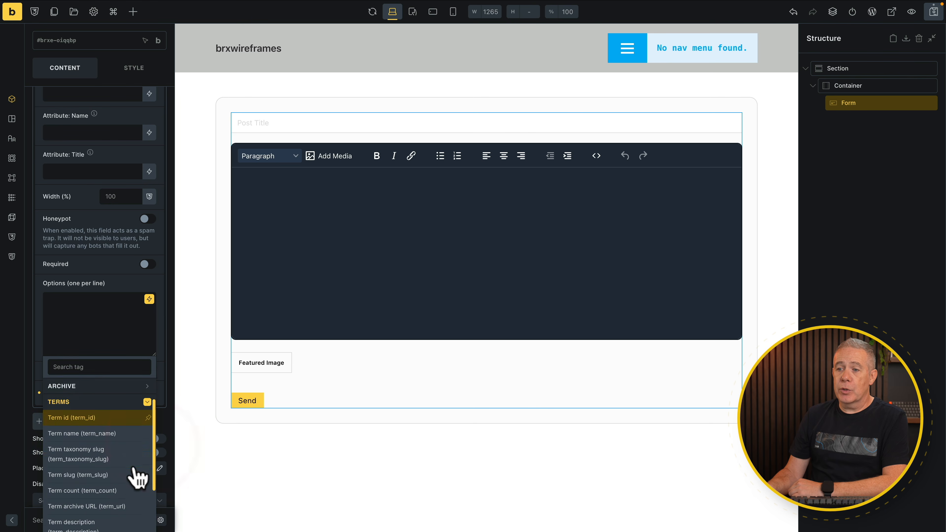
scroll(138, 478, "down", 5)
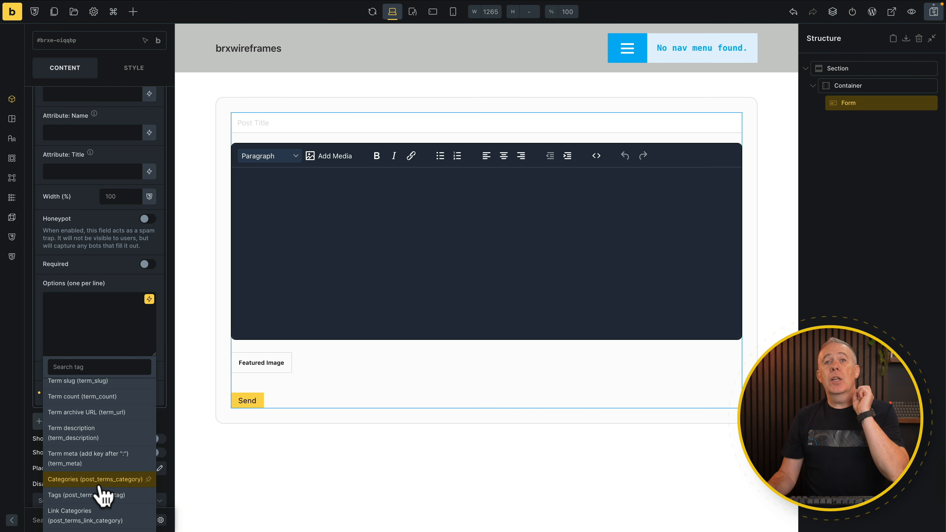
left_click(112, 301)
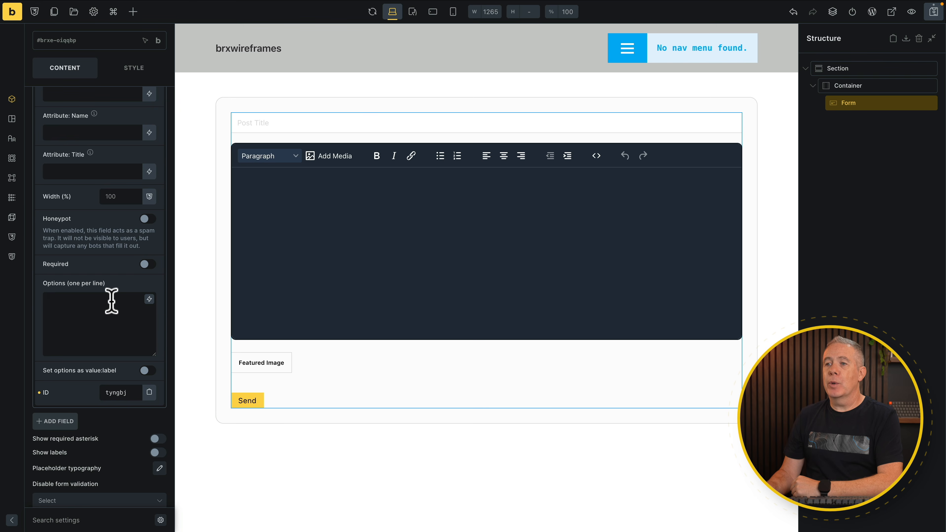
scroll(111, 301, "up", 10)
left_click(95, 241)
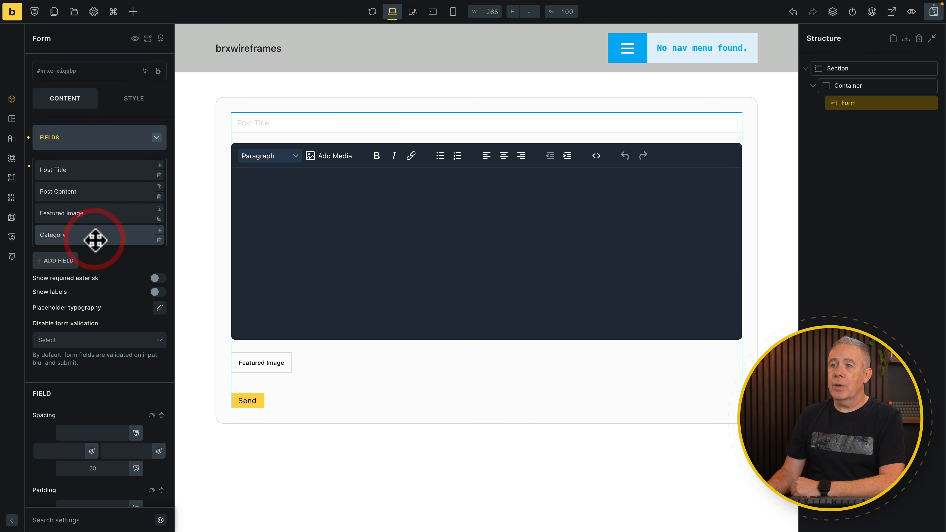
Add a Radio field to the form with Tags as both its label and placeholder
left_click(56, 261)
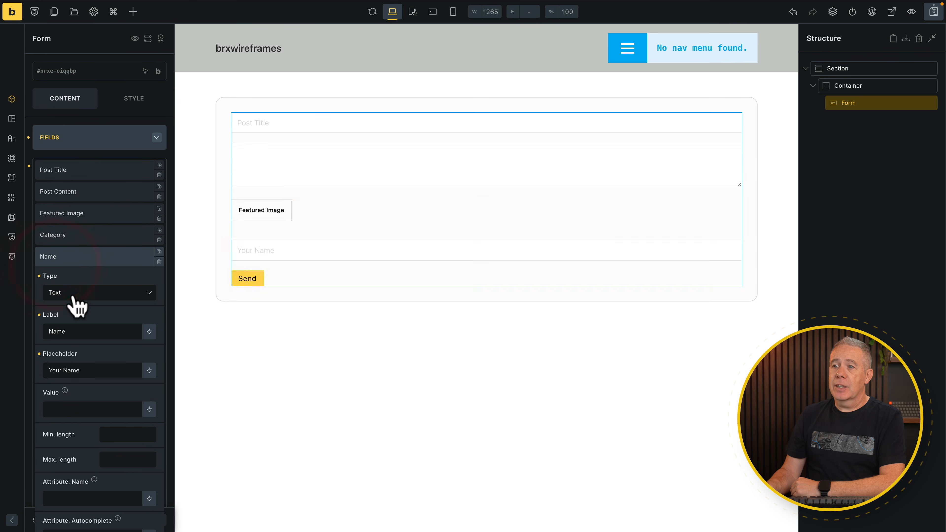
left_click(75, 298)
left_click(80, 449)
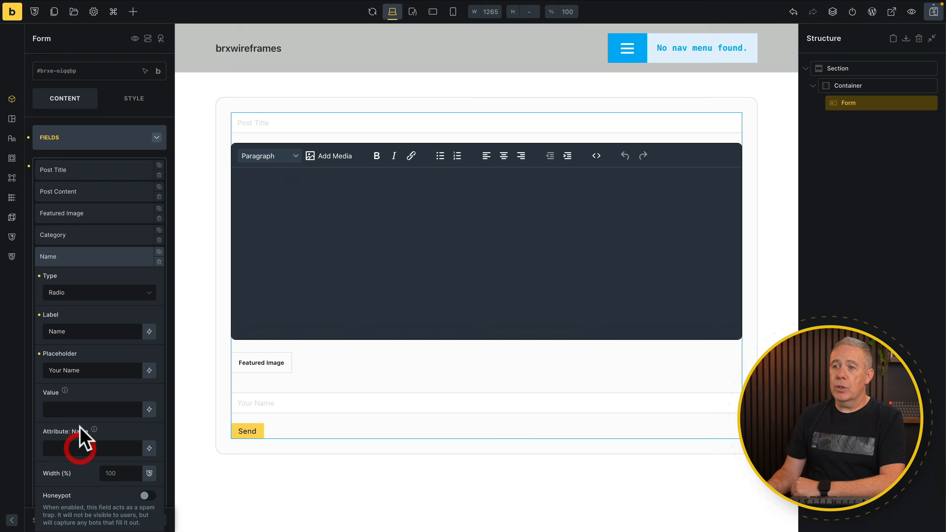
double_click(80, 331)
type("Tags")
left_click_drag(99, 372, 37, 373)
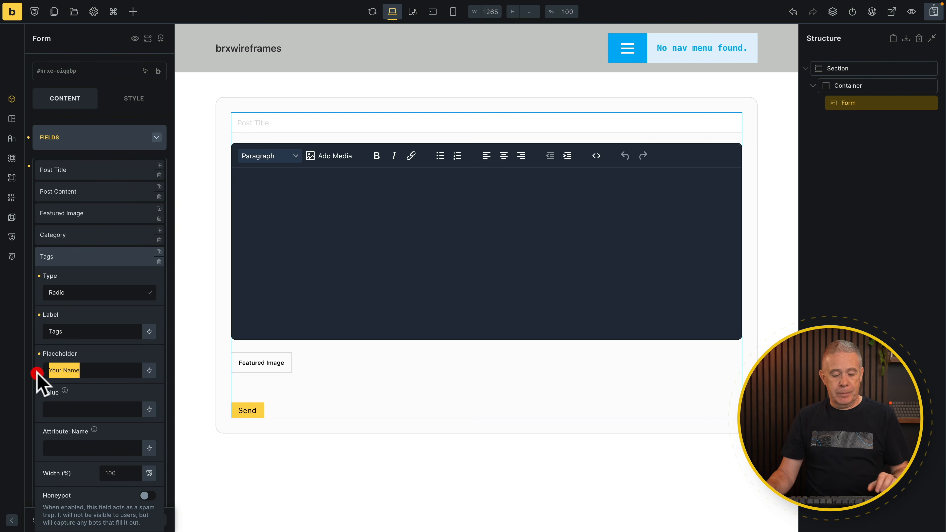
type("Tags")
Look over the Tags field's remaining settings and options, and collapse the field
scroll(97, 405, "down", 3)
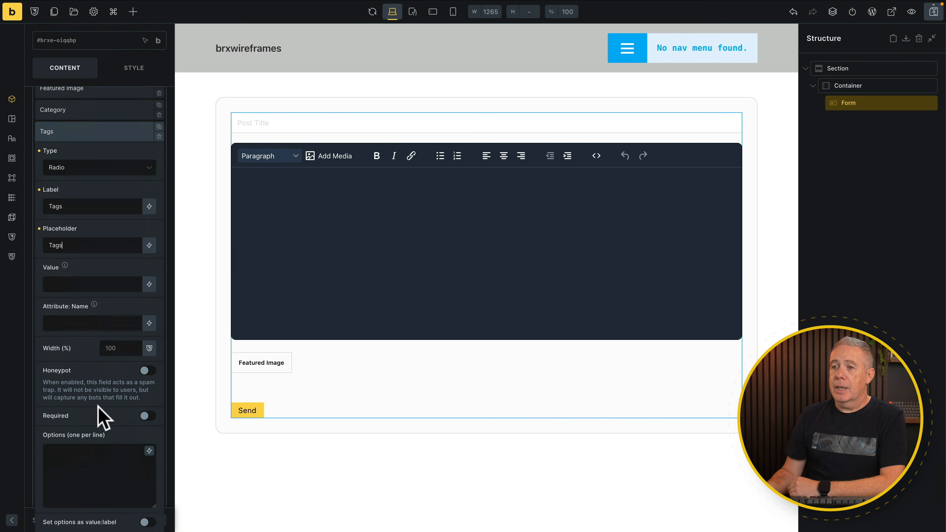
scroll(100, 409, "down", 6)
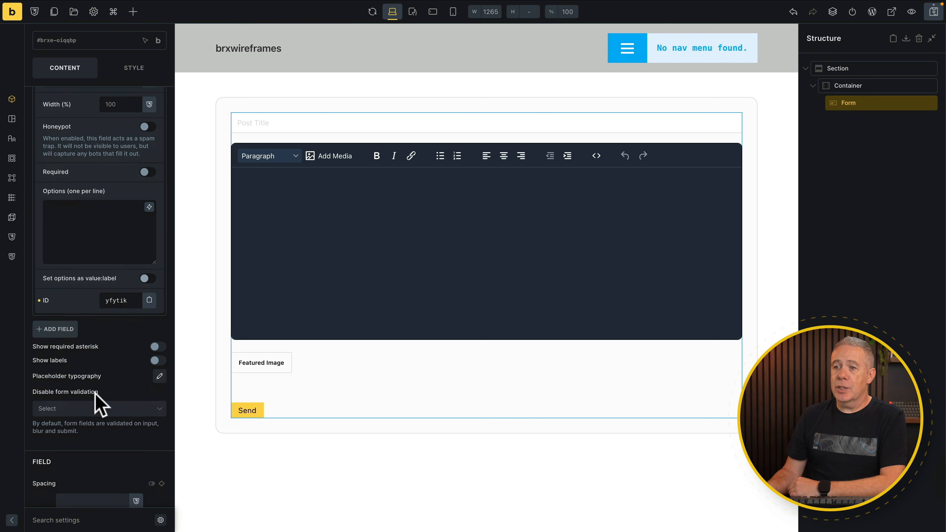
scroll(99, 405, "up", 8)
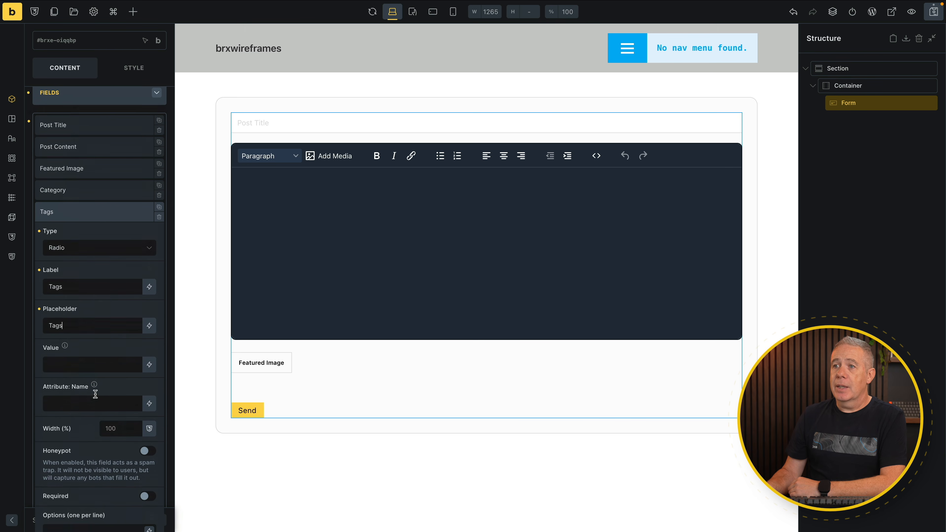
scroll(95, 394, "up", 1)
left_click(79, 257)
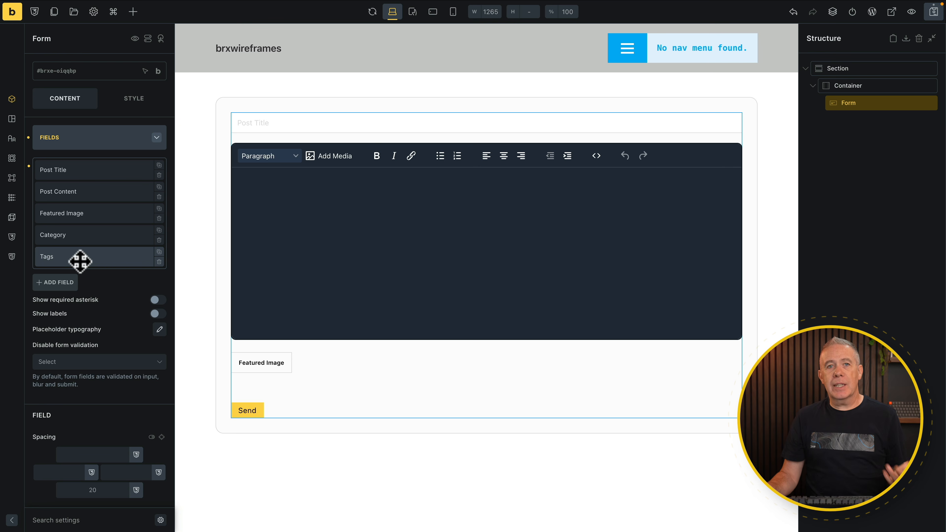
Add a Text field to the form below Tags and label it ACF Field
left_click(59, 285)
left_click(70, 315)
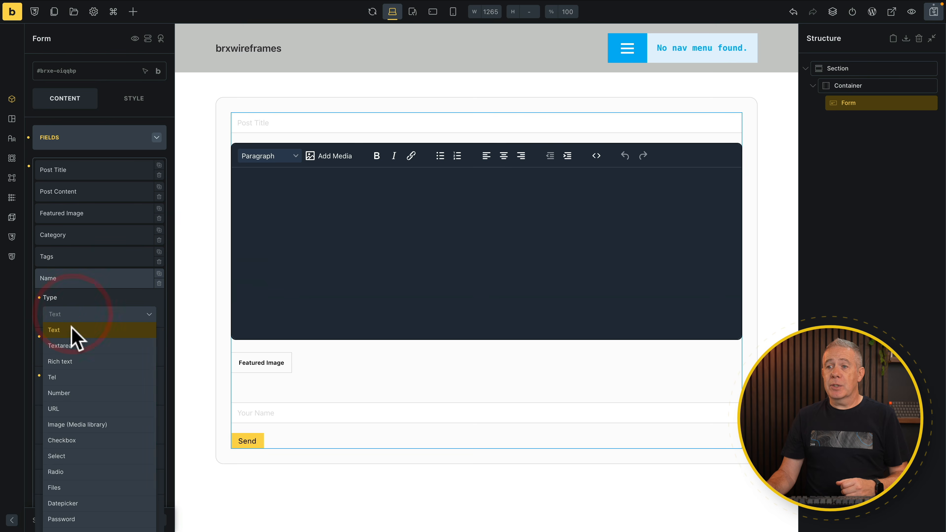
left_click(72, 328)
double_click(74, 352)
type("ACF Field")
Replace the new Text field's placeholder with a copy of its label, ACF Field
triple_click(86, 393)
key("BackSpace")
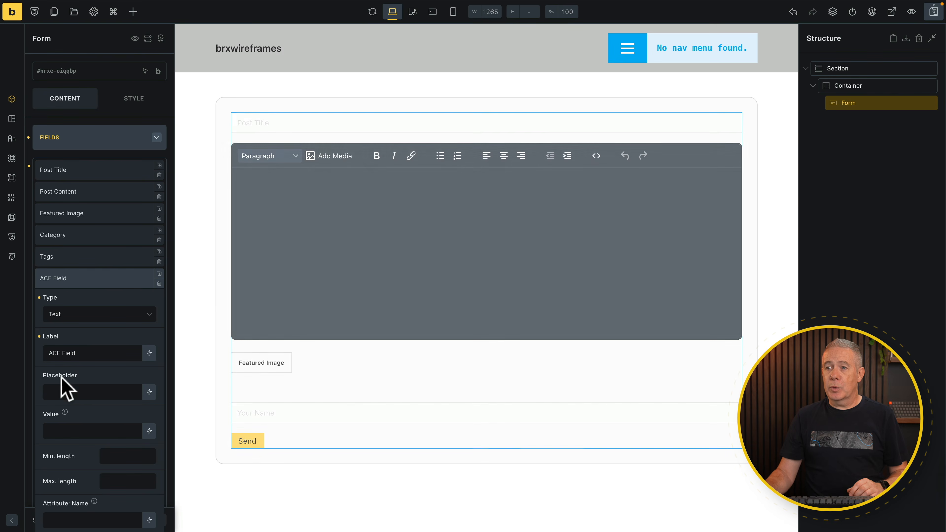
left_click_drag(80, 354, 42, 364)
key("ctrl+c")
left_click(101, 392)
key("ctrl+v")
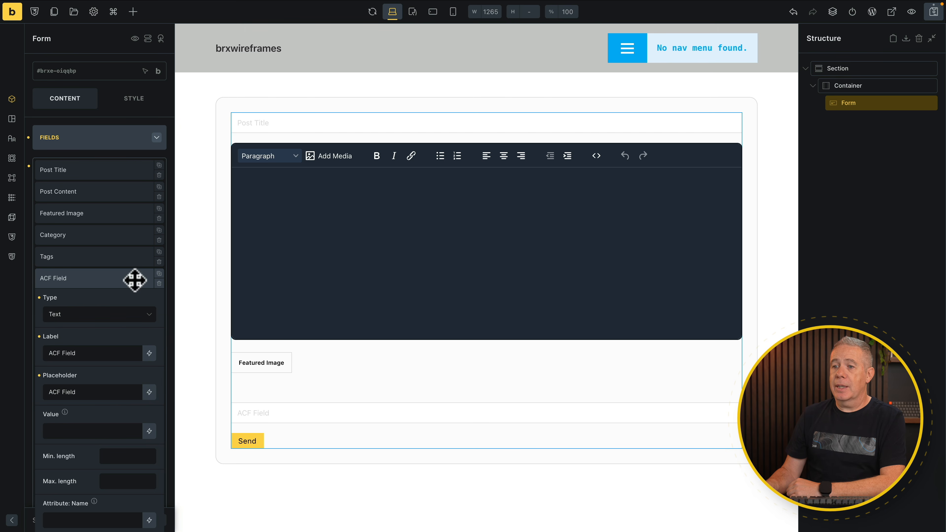
Collapse the ACF Field settings after looking them over, and save the form changes
scroll(136, 282, "down", 10)
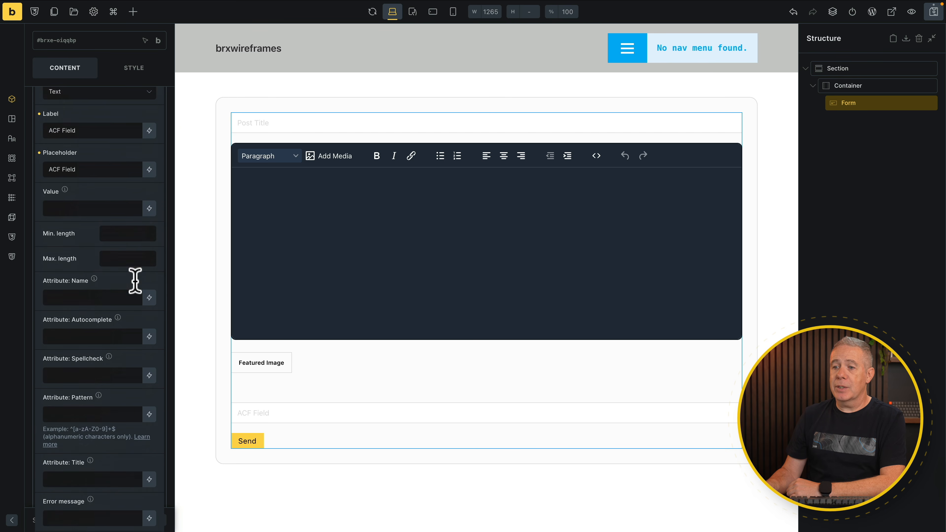
scroll(135, 280, "down", 3)
scroll(135, 280, "up", 9)
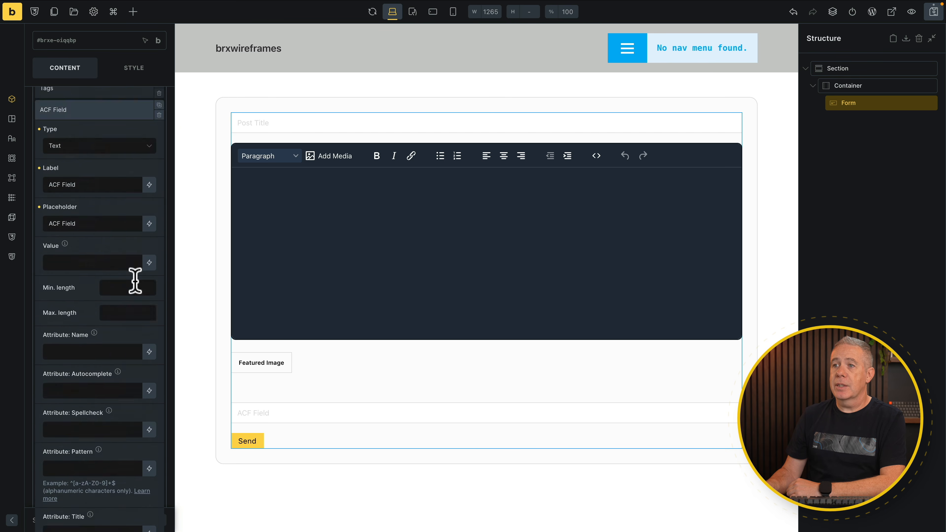
scroll(135, 280, "up", 1)
left_click(117, 192)
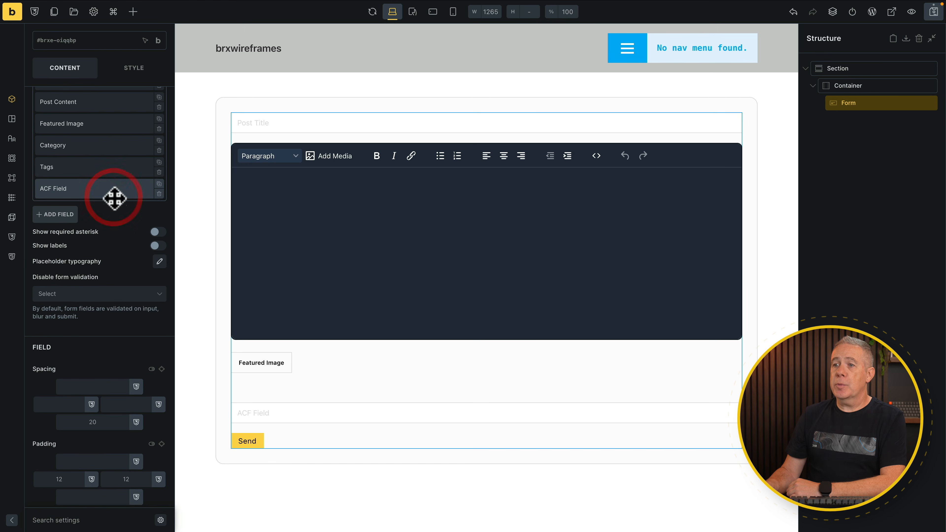
left_click(927, 17)
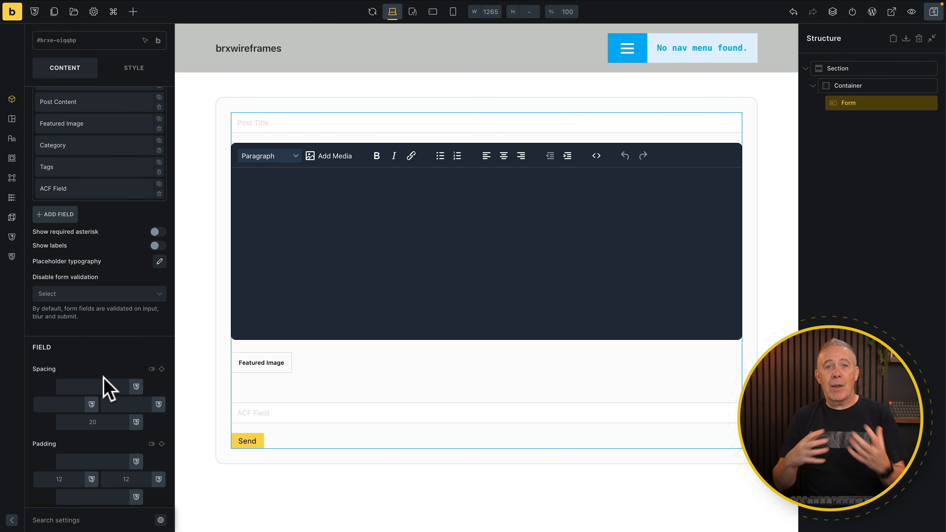
scroll(103, 378, "down", 2)
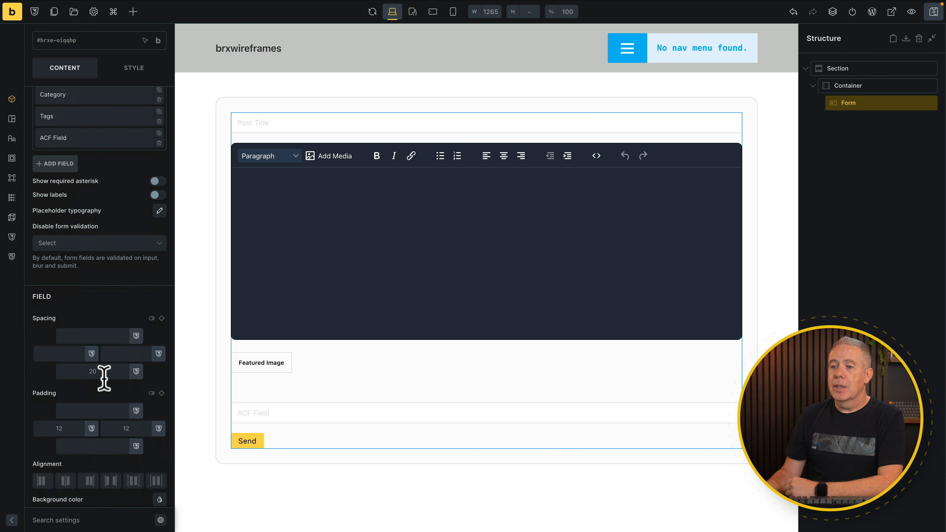
Replace the form's Email action after successful submission with Create post
scroll(104, 377, "down", 6)
left_click(93, 374)
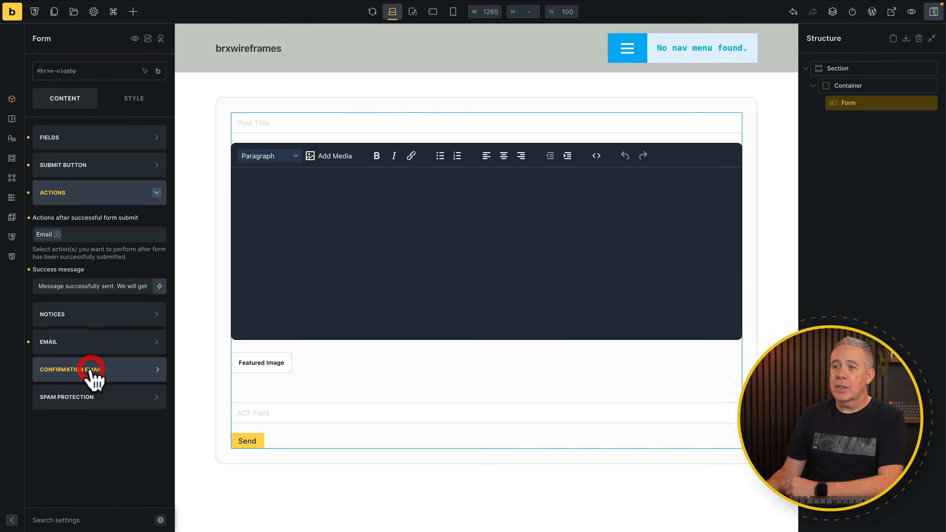
left_click(57, 234)
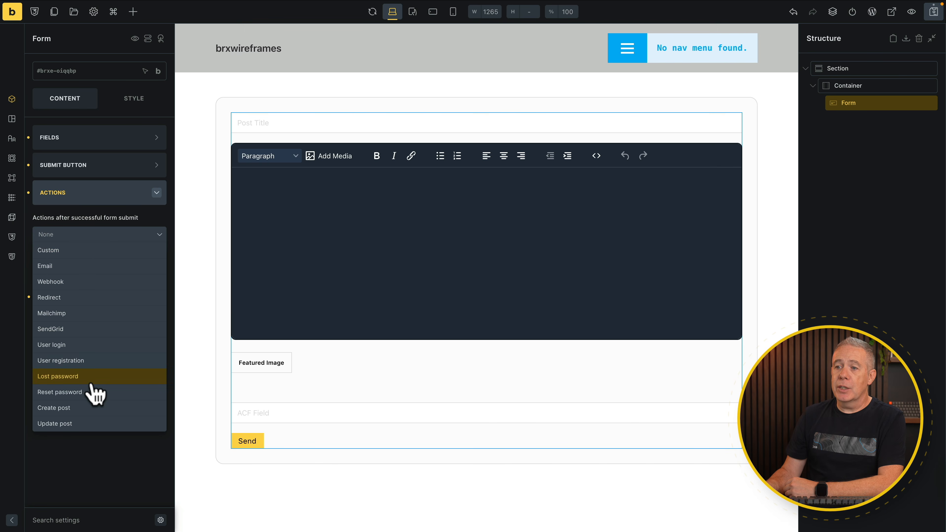
left_click(81, 409)
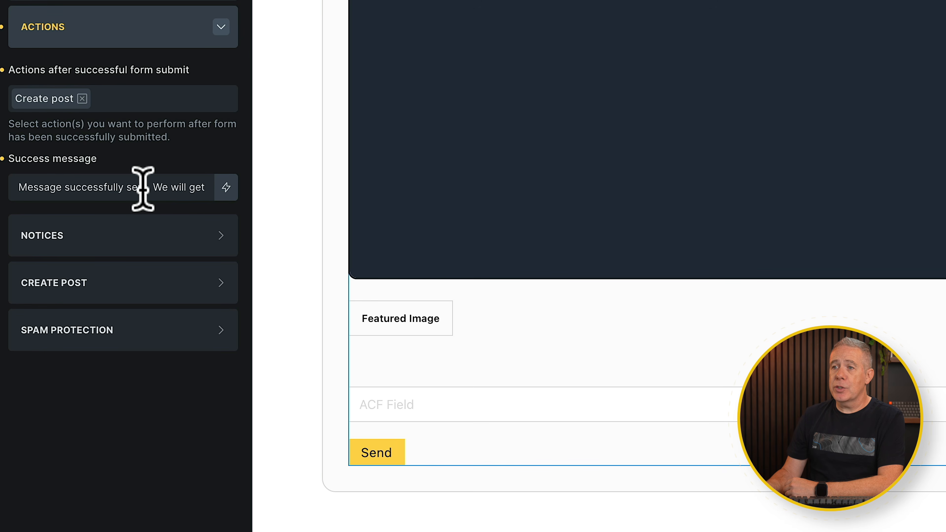
Replace the form's success message with "Post submitted"
triple_click(143, 189)
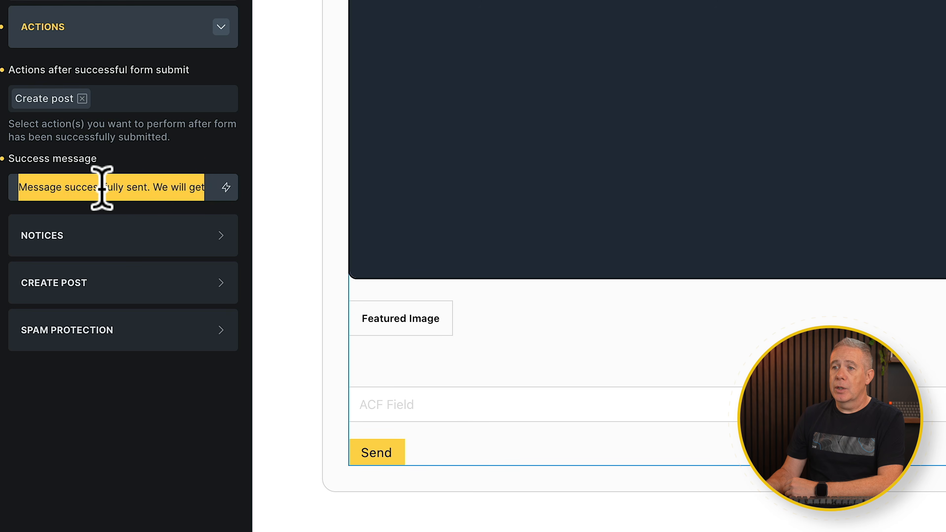
left_click(129, 191)
key("ctrl+a")
key("ctrl+v")
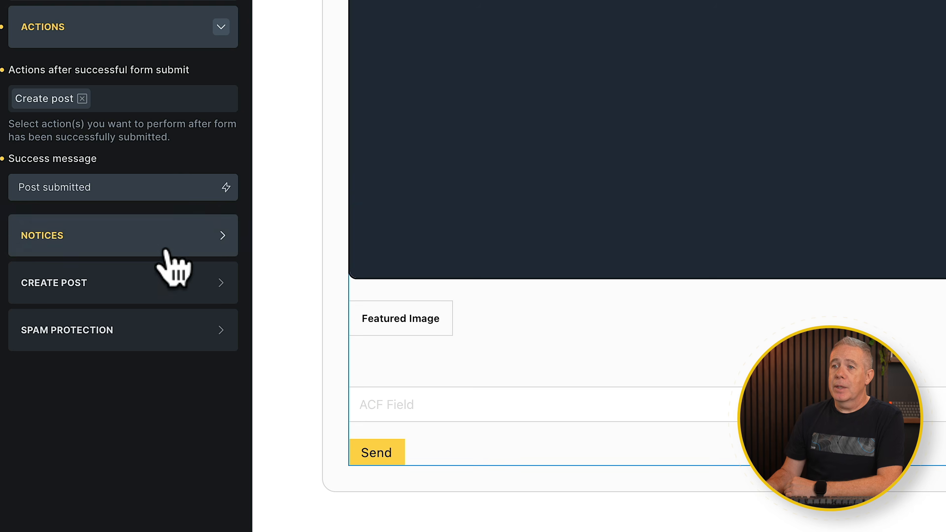
Set the post type to Post in the form's Create Post settings
left_click(167, 278)
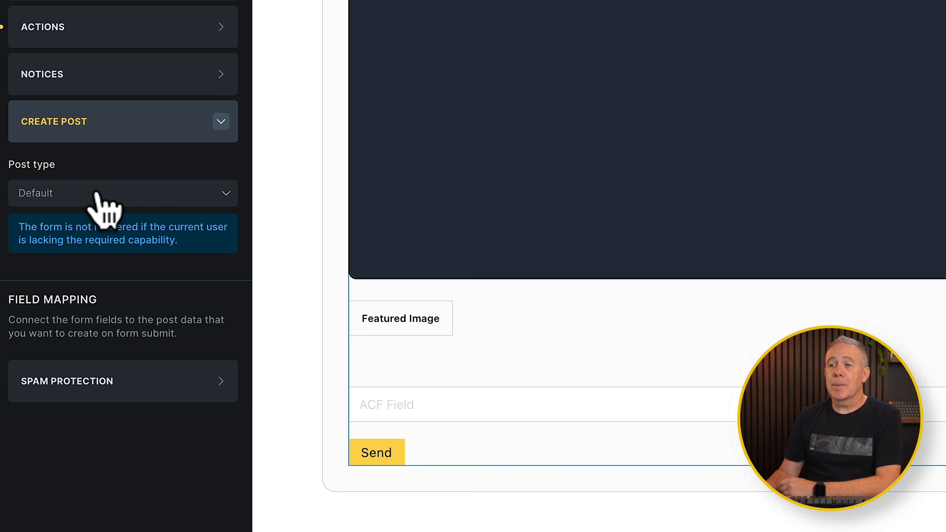
left_click(104, 197)
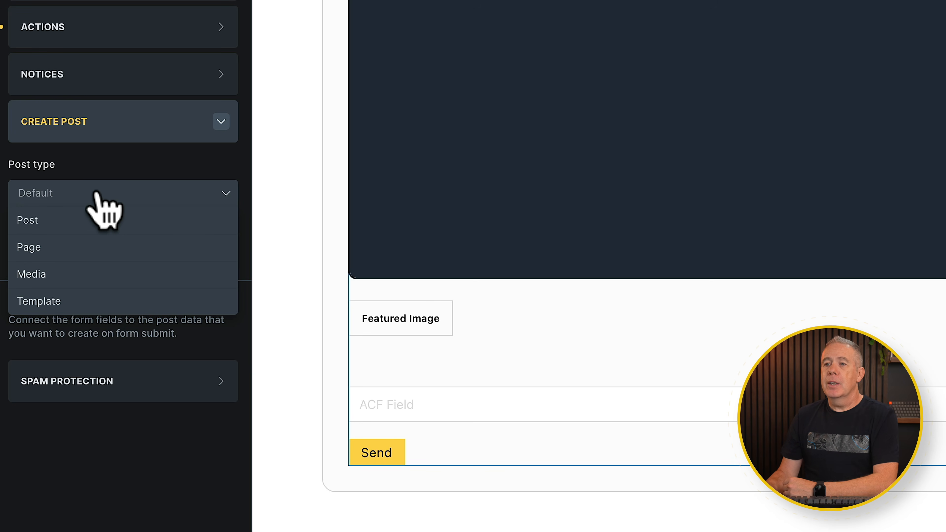
left_click(66, 228)
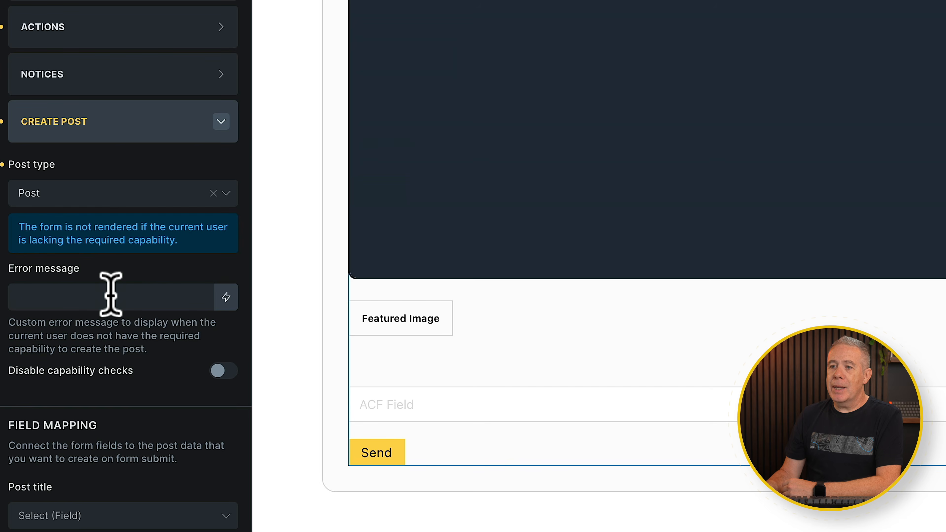
left_click(195, 296)
key("super+v")
Map the post title to the Post Title field and the post content to the Post Content field
scroll(204, 369, "down", 10)
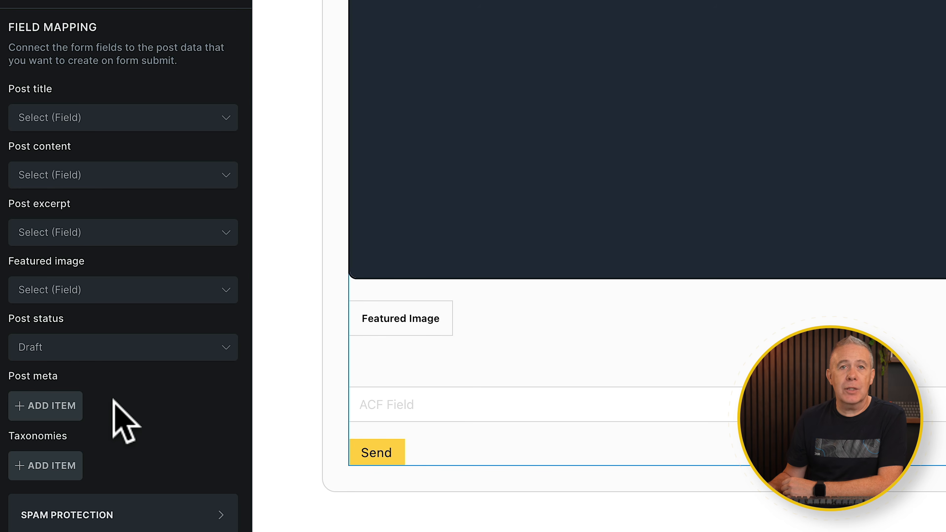
left_click(99, 120)
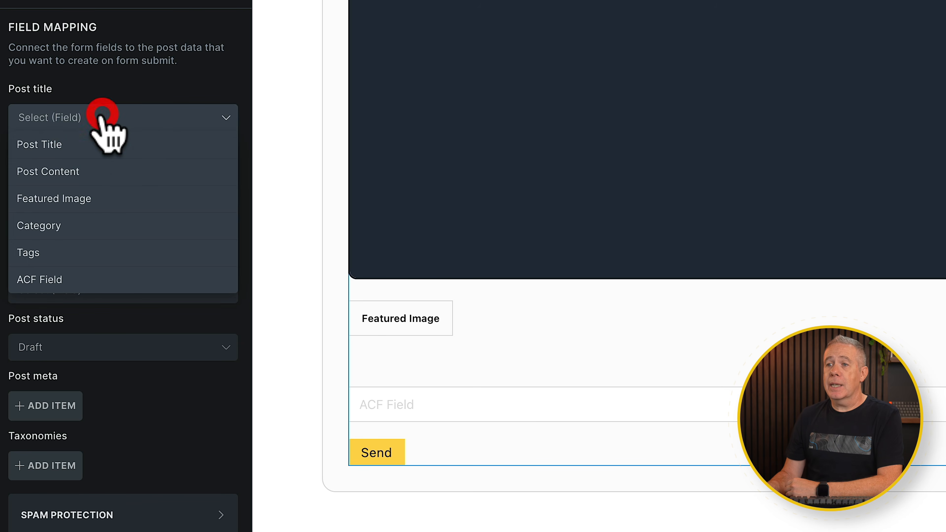
left_click(86, 140)
left_click(107, 176)
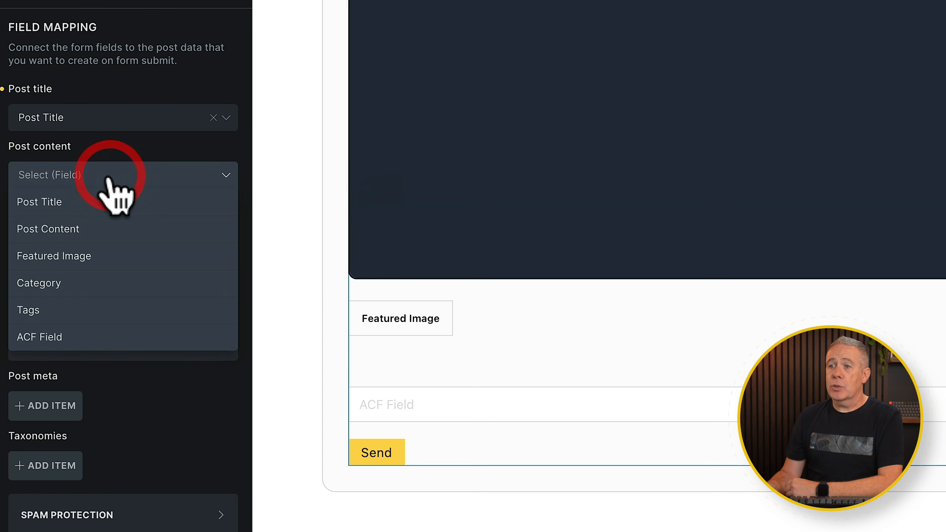
left_click(92, 235)
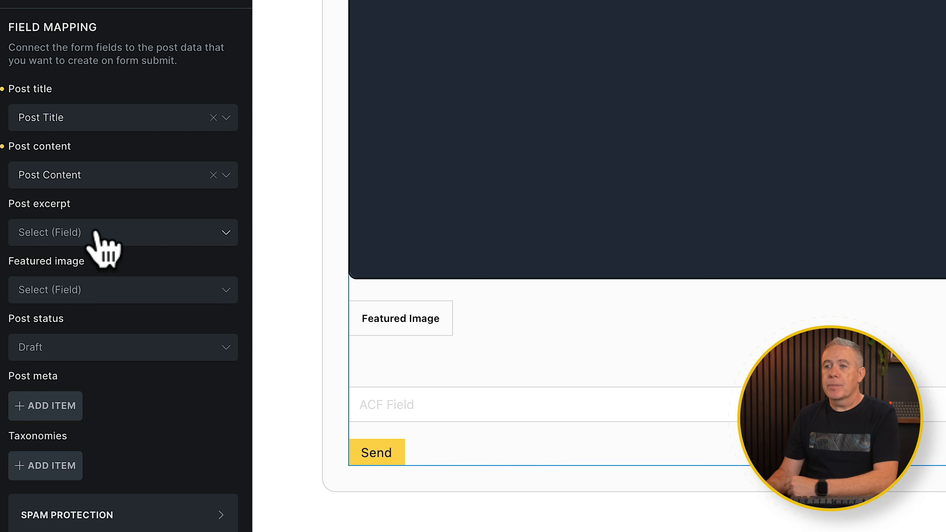
Check the post excerpt's field choices without assigning one, and map the featured image to the Featured Image field
left_click(96, 233)
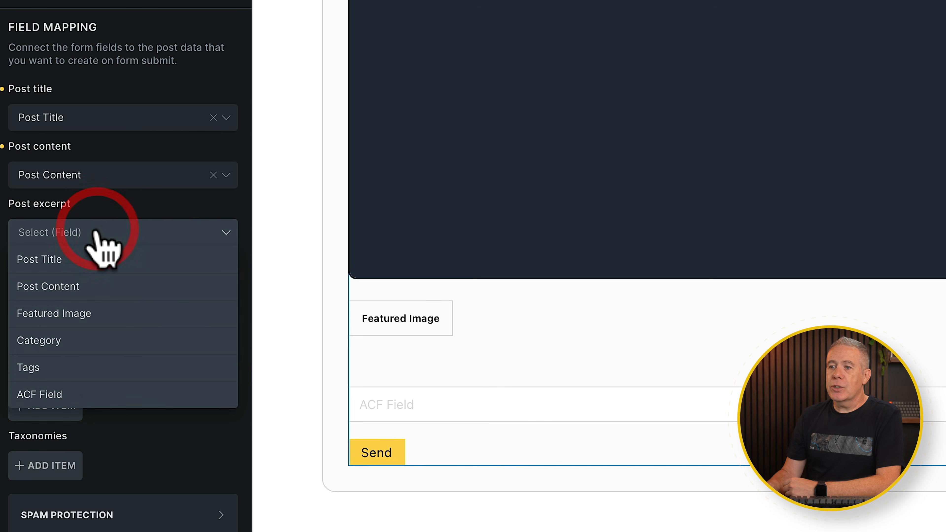
left_click(110, 204)
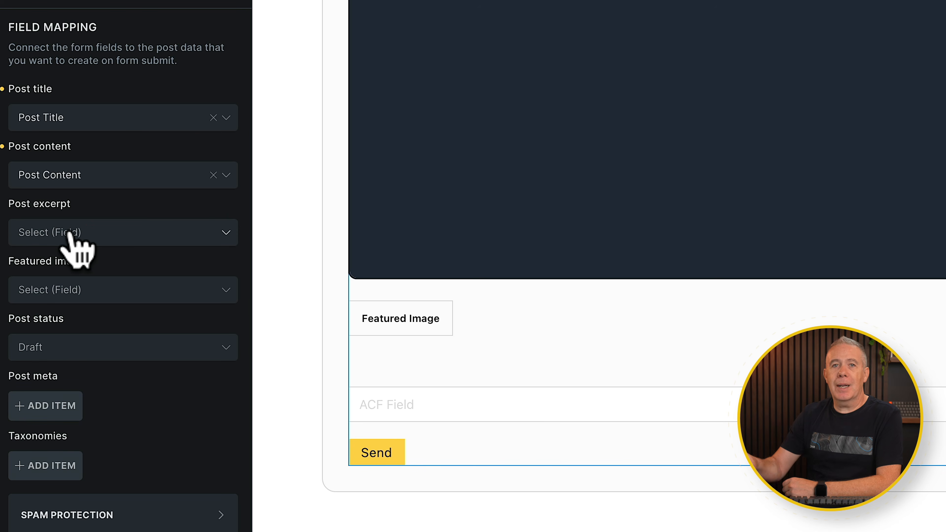
left_click(76, 290)
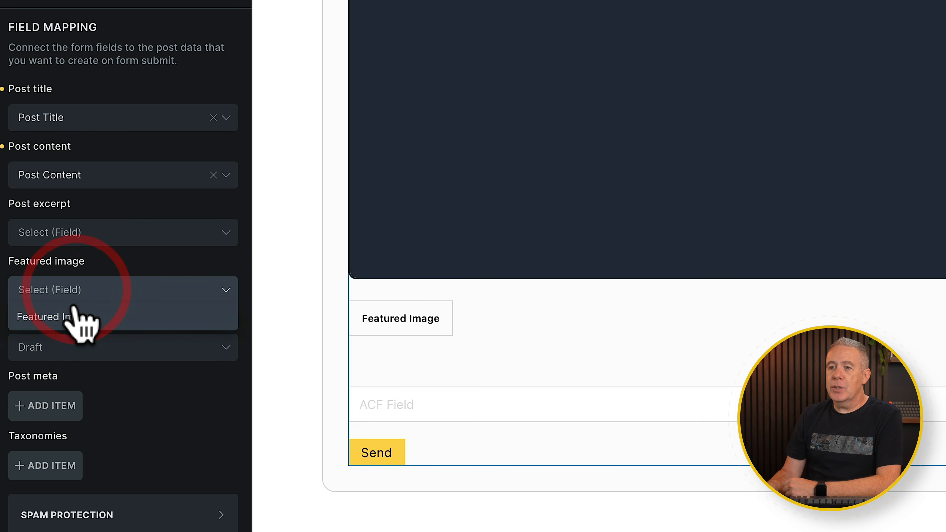
left_click(77, 314)
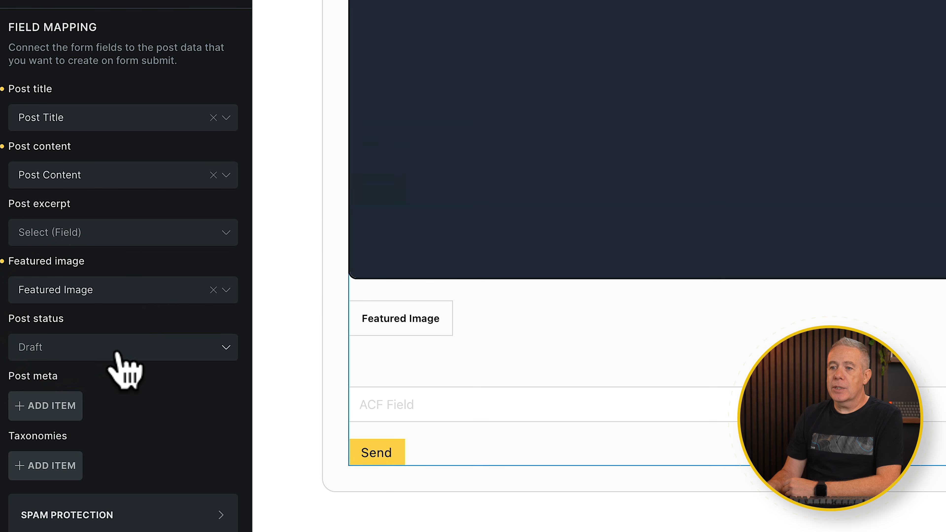
Set the status of posts created by the form to Pending
left_click(120, 347)
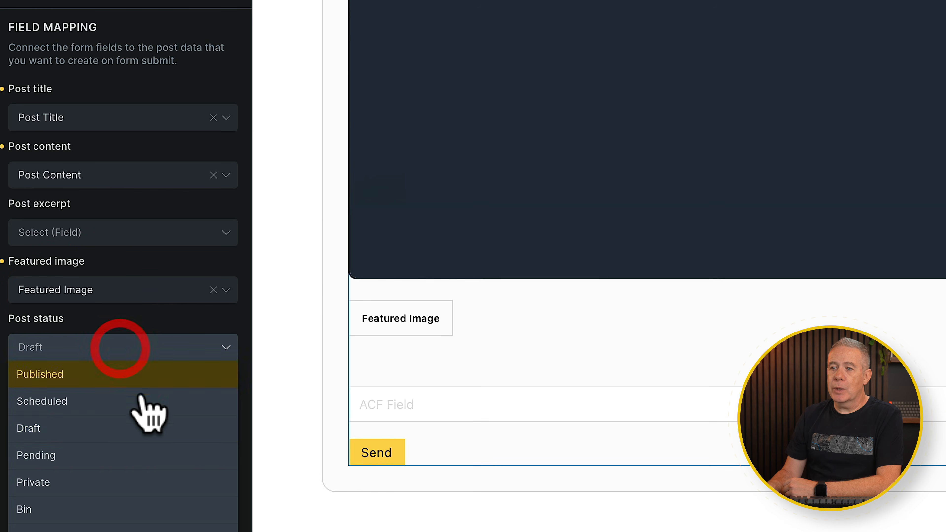
scroll(149, 429, "down", 1)
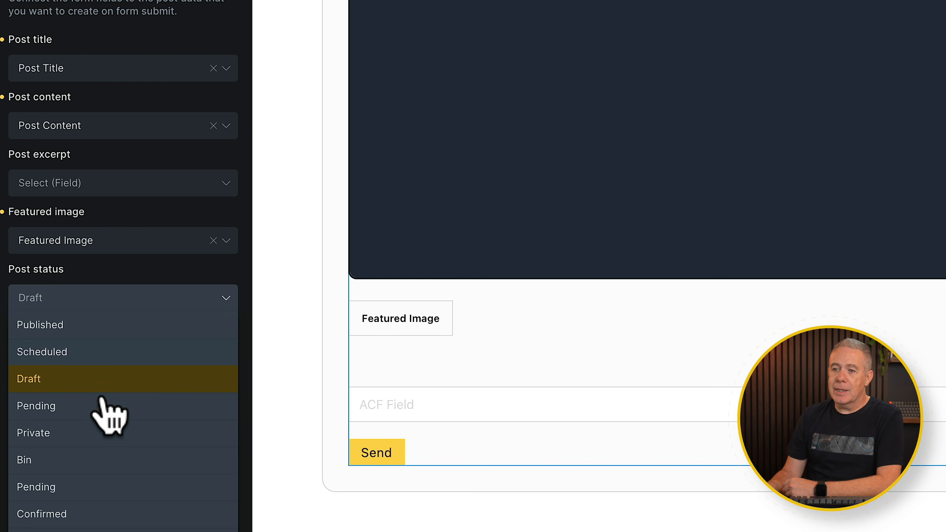
left_click(93, 485)
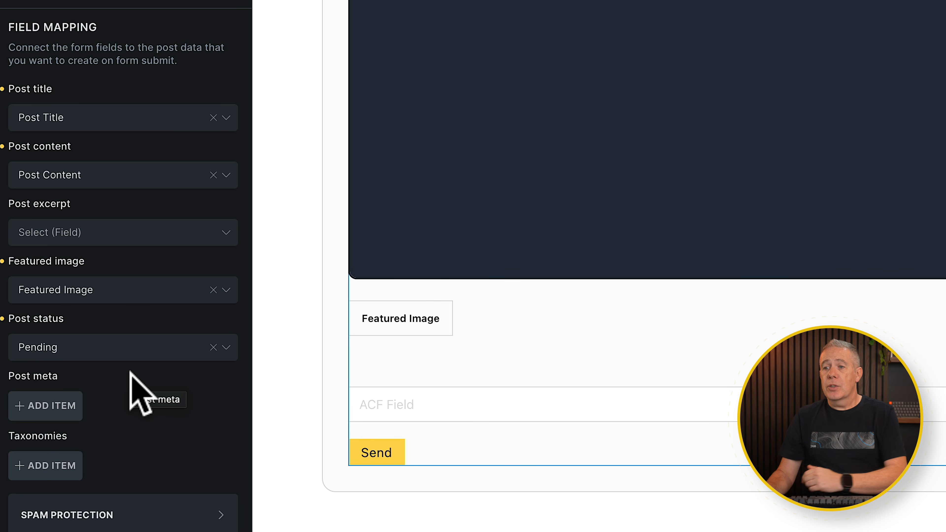
Add a post meta item and set its meta key to the ACF dynamic tag {acf_sample_field}
left_click(67, 406)
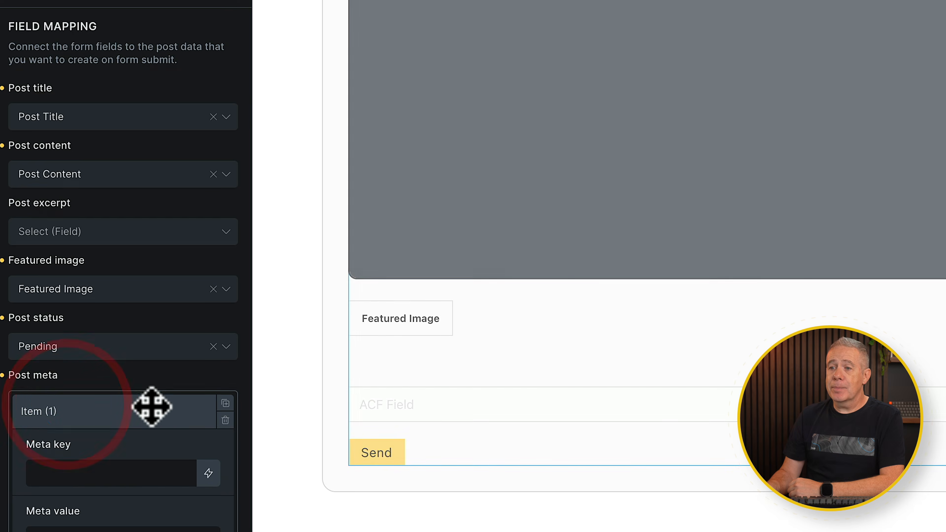
scroll(152, 407, "down", 5)
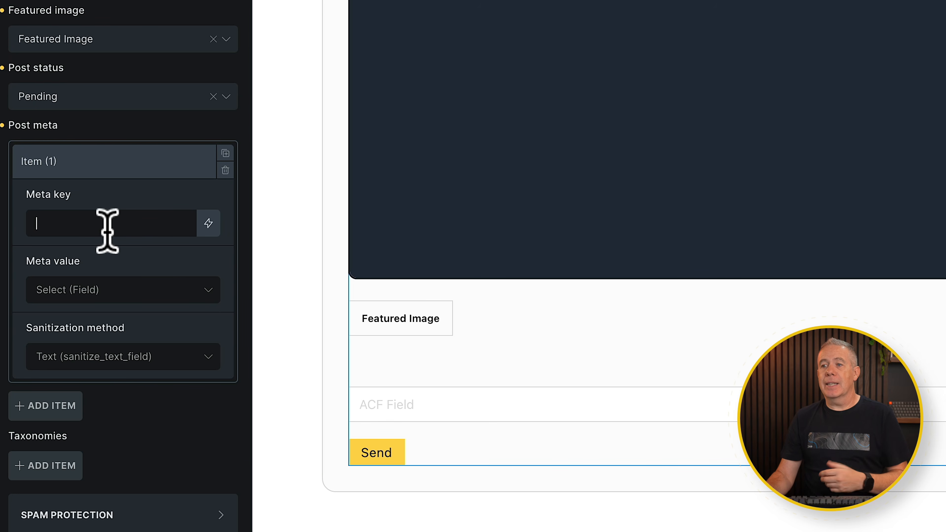
left_click(209, 223)
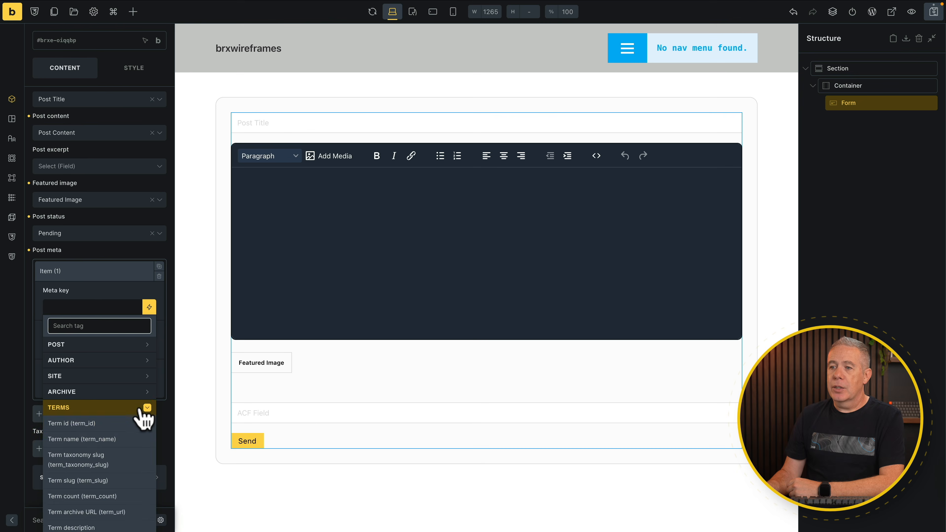
left_click(204, 395)
scroll(126, 436, "down", 3)
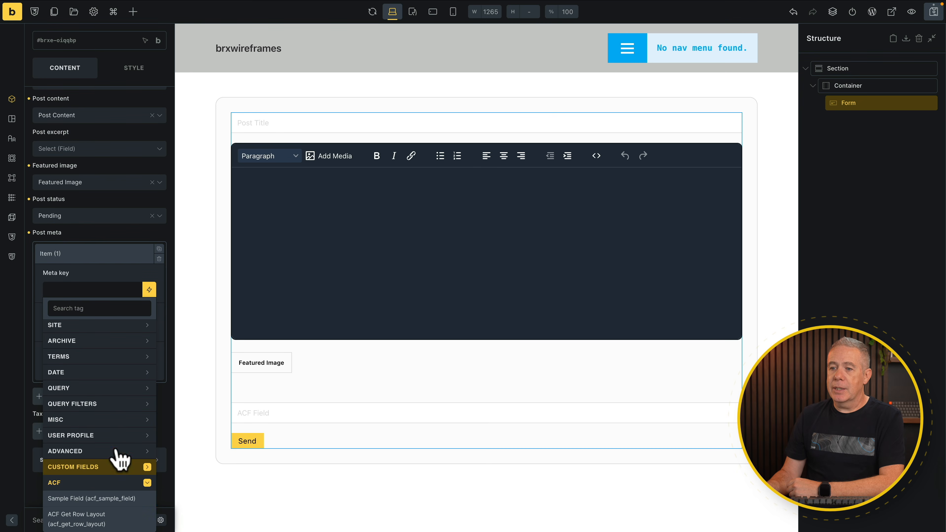
left_click(102, 501)
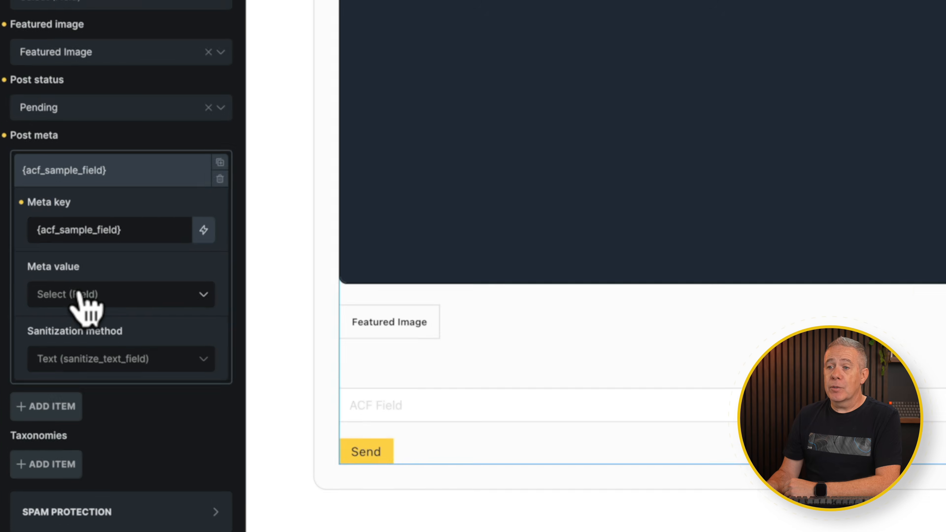
Set the post meta item's value to ACF Field, look over the sanitization methods, and collapse the item
left_click(92, 292)
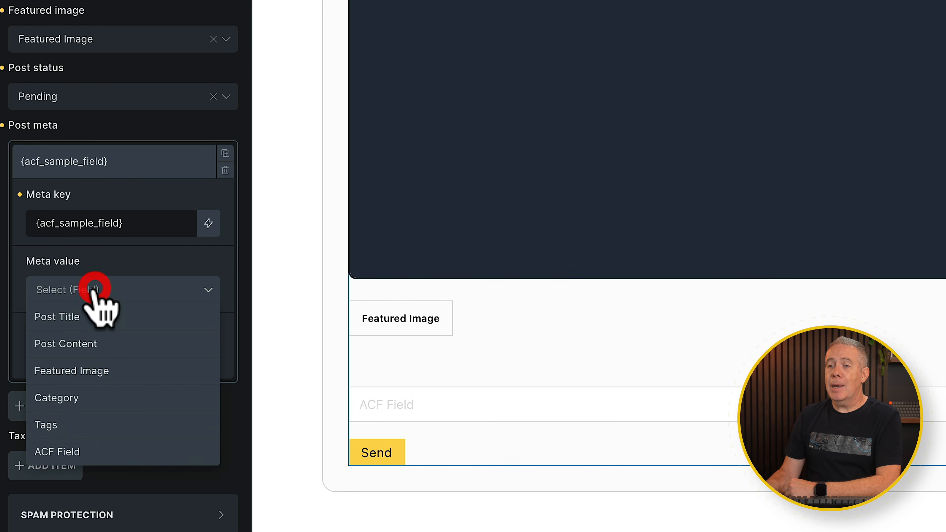
left_click(73, 453)
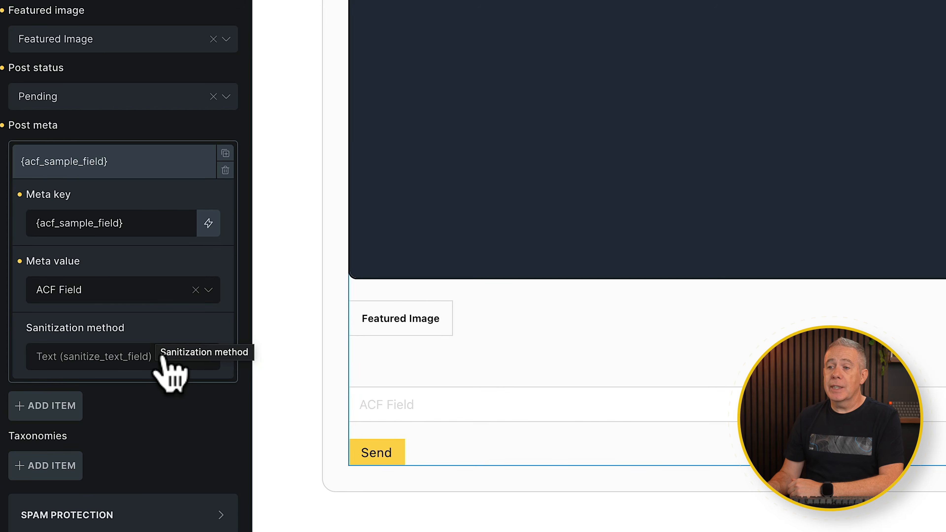
left_click(131, 354)
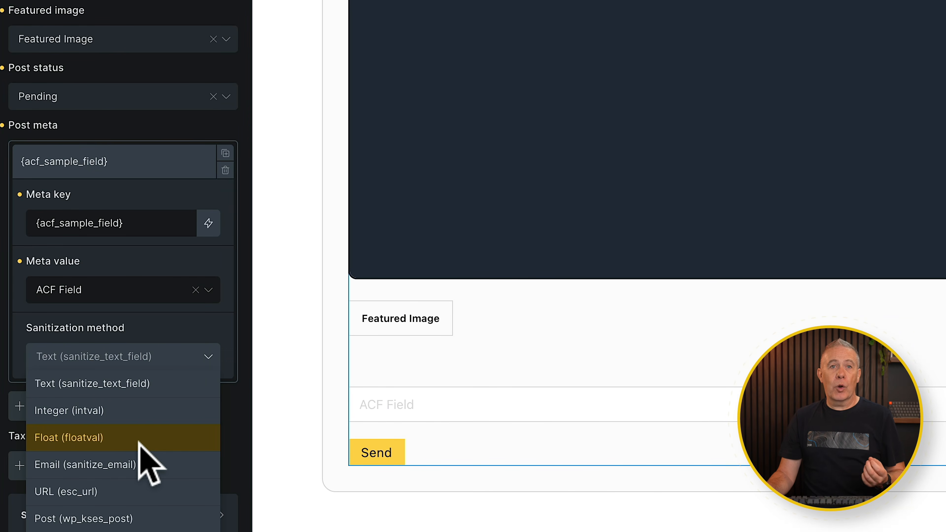
left_click(172, 328)
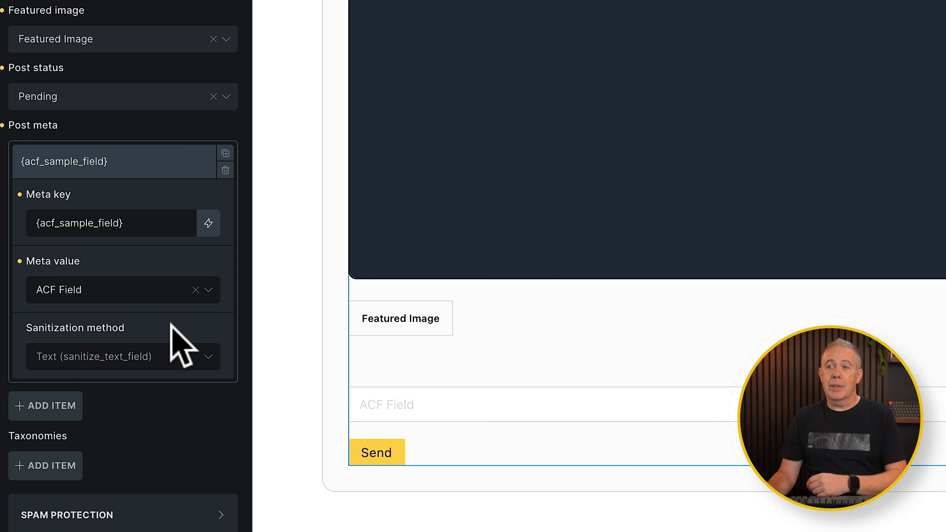
left_click(118, 164)
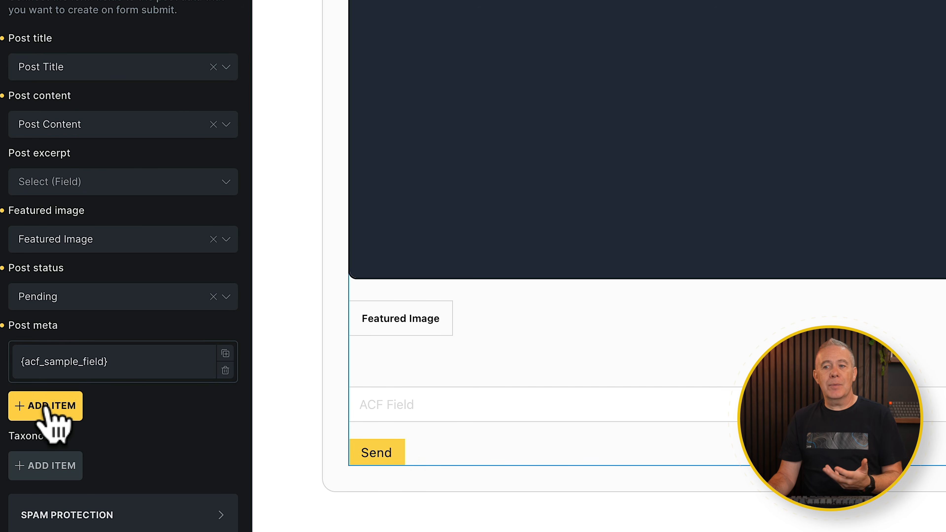
Add a taxonomy item that maps Categories (Post) to the Category field, and collapse it
left_click(61, 466)
scroll(137, 454, "down", 5)
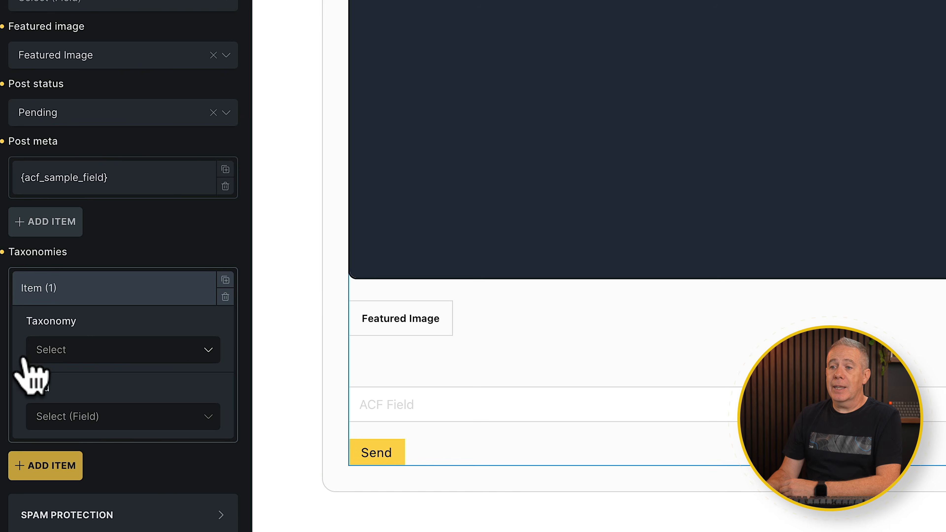
left_click(126, 355)
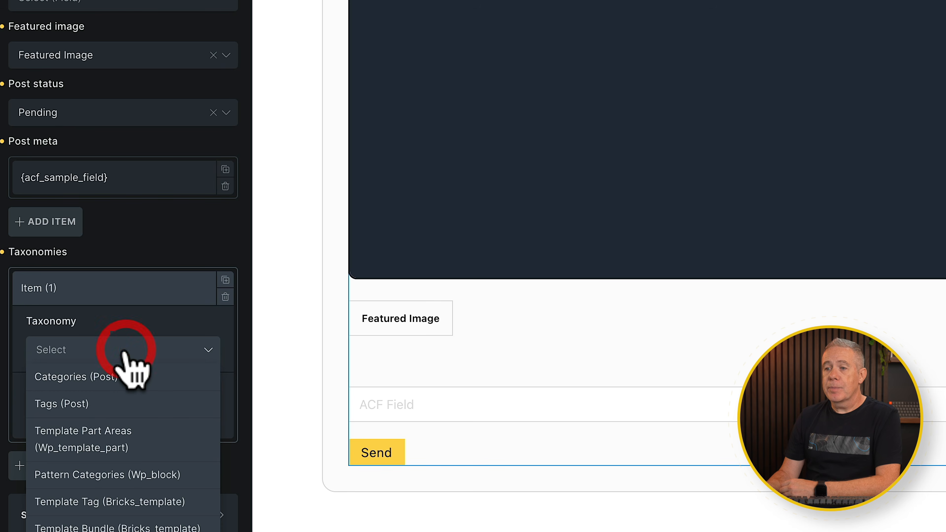
left_click(123, 381)
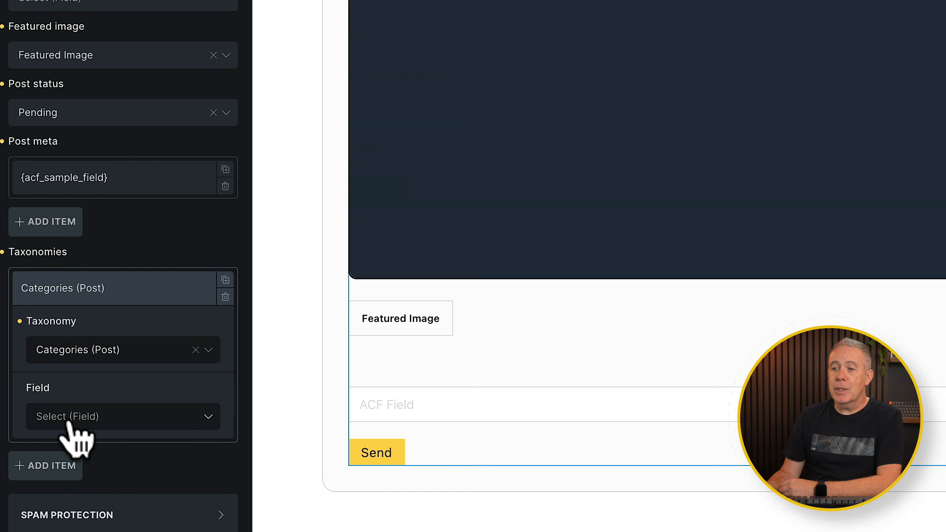
left_click(106, 420)
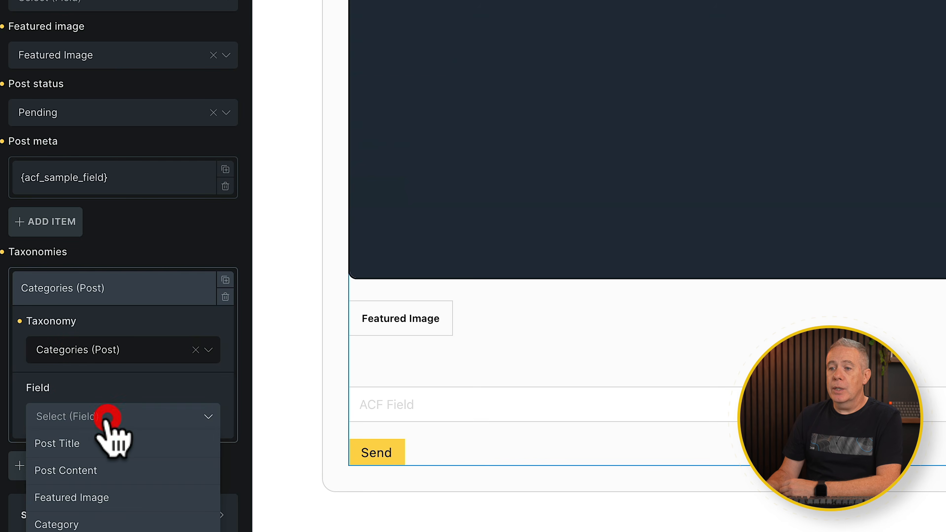
left_click(90, 523)
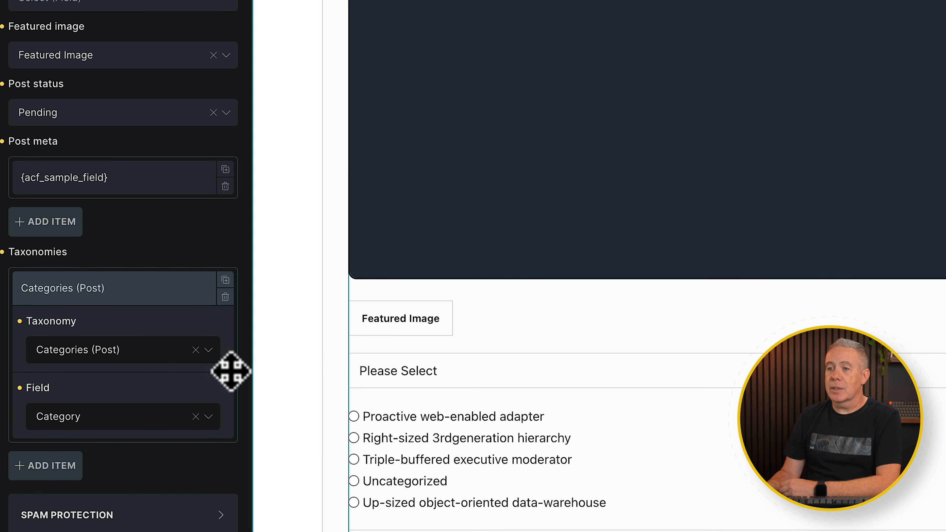
left_click(99, 283)
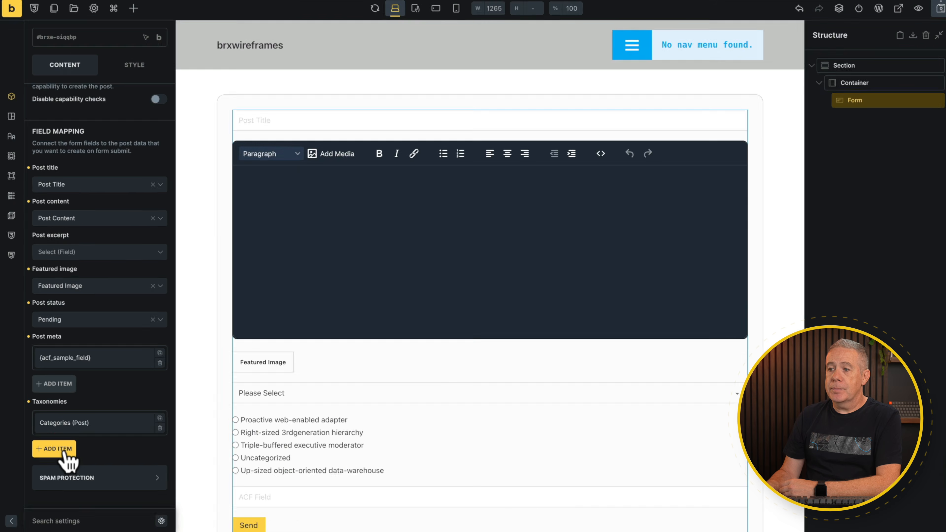
Add a second taxonomy item that maps Tags (Post) to the Tags form field
left_click(47, 466)
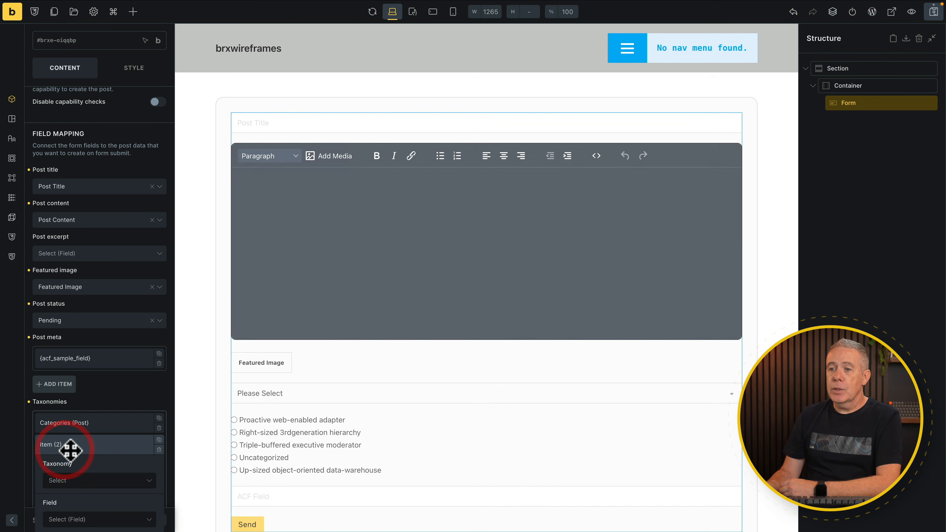
scroll(82, 451, "down", 3)
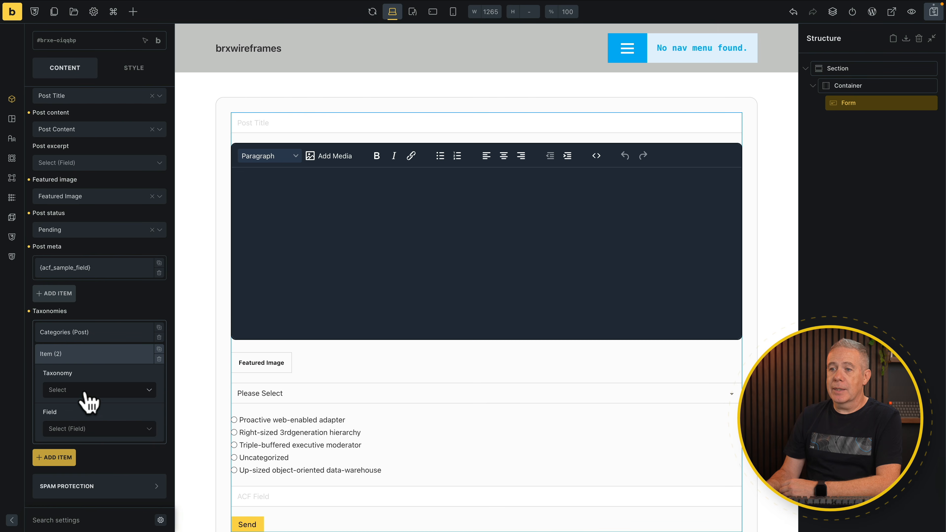
left_click(88, 399)
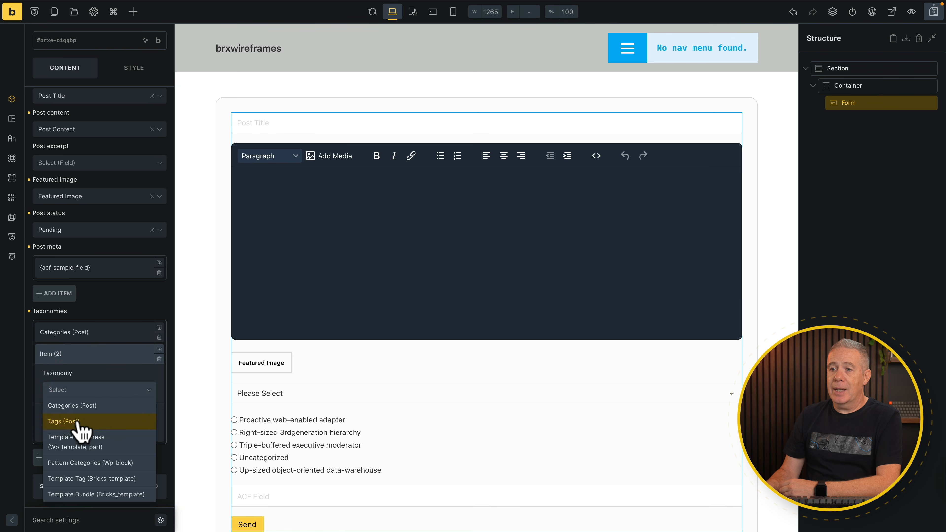
left_click(73, 421)
left_click(78, 430)
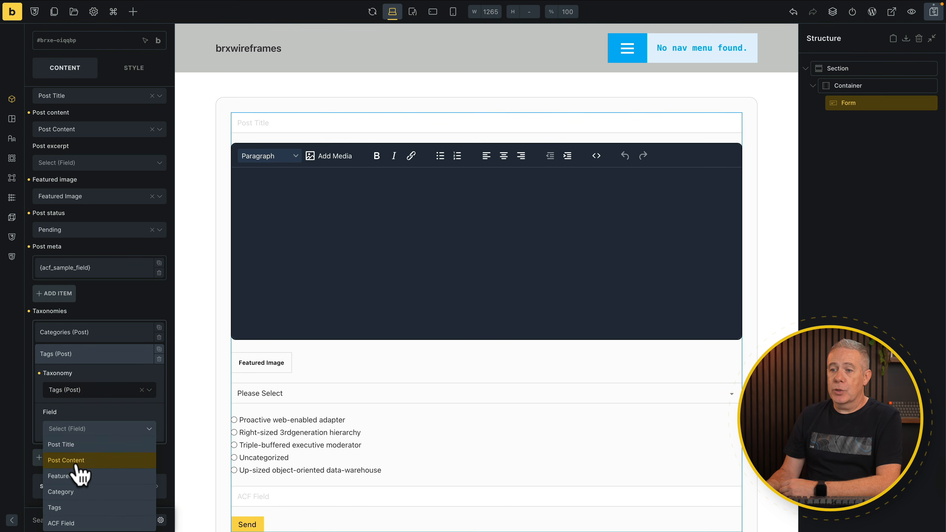
left_click(64, 506)
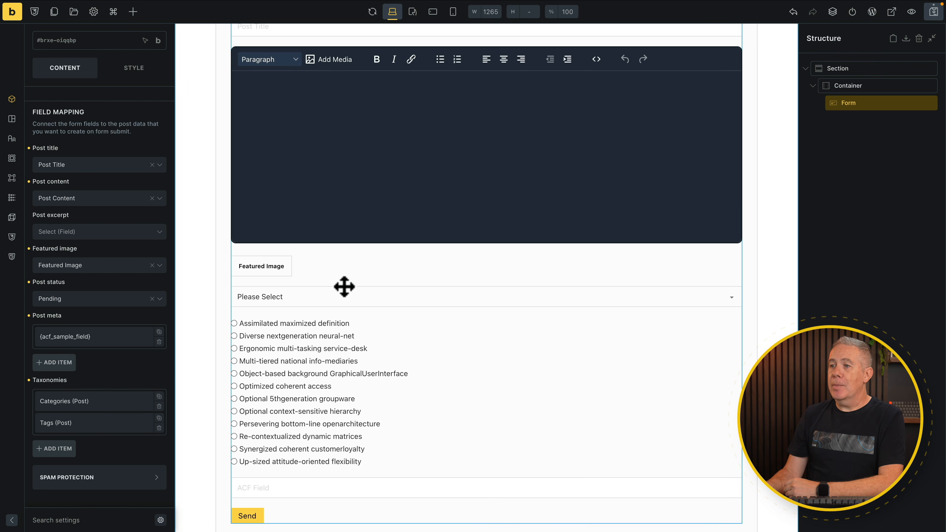
Look over the category choices in the dropdown of the previewed form
left_click(344, 296)
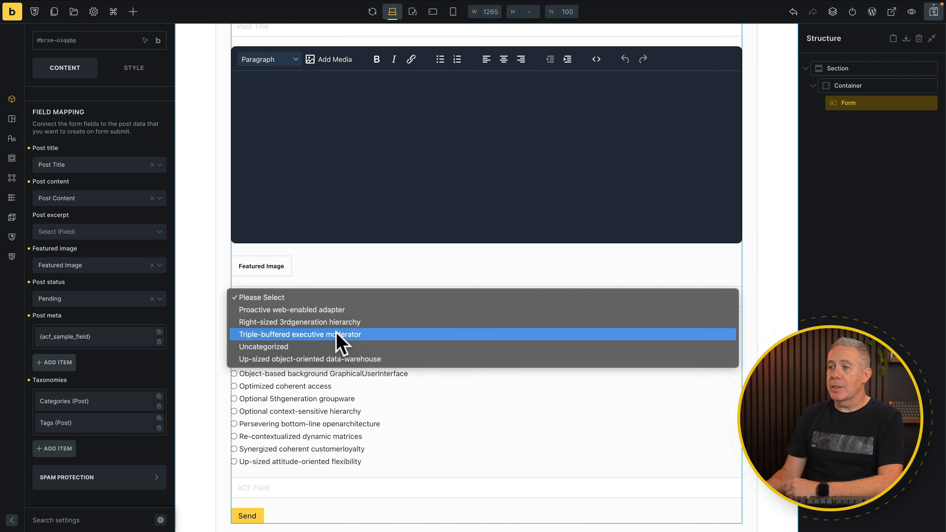
left_click(344, 275)
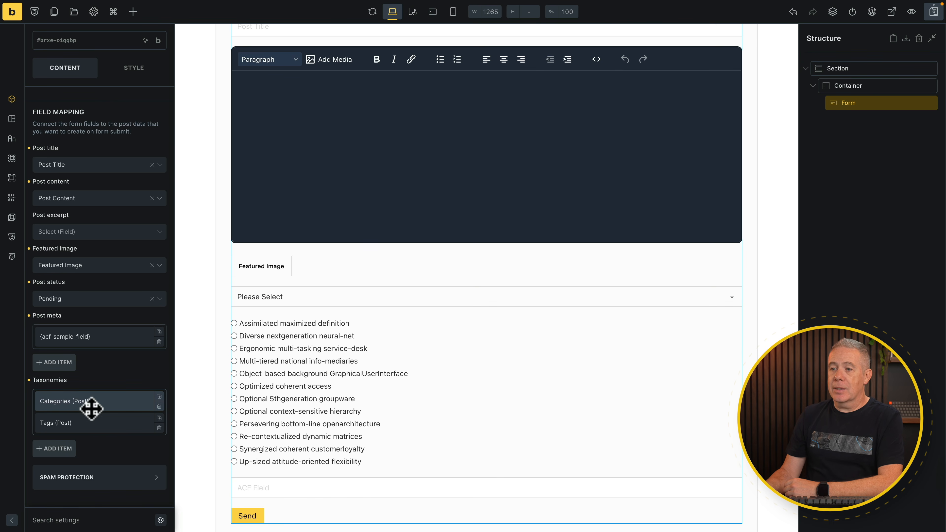
Collapse the Create Post settings, save the page and open it on the front end
scroll(91, 409, "up", 10)
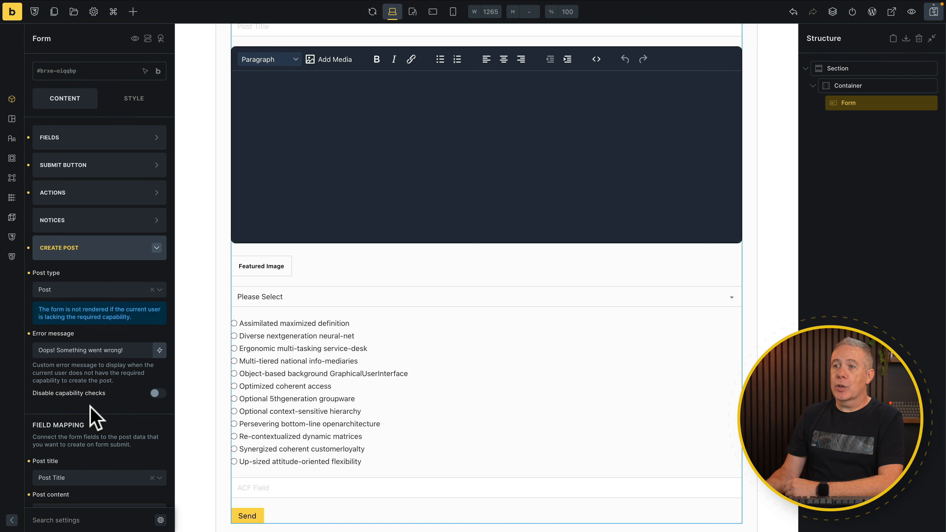
left_click(154, 253)
left_click(932, 13)
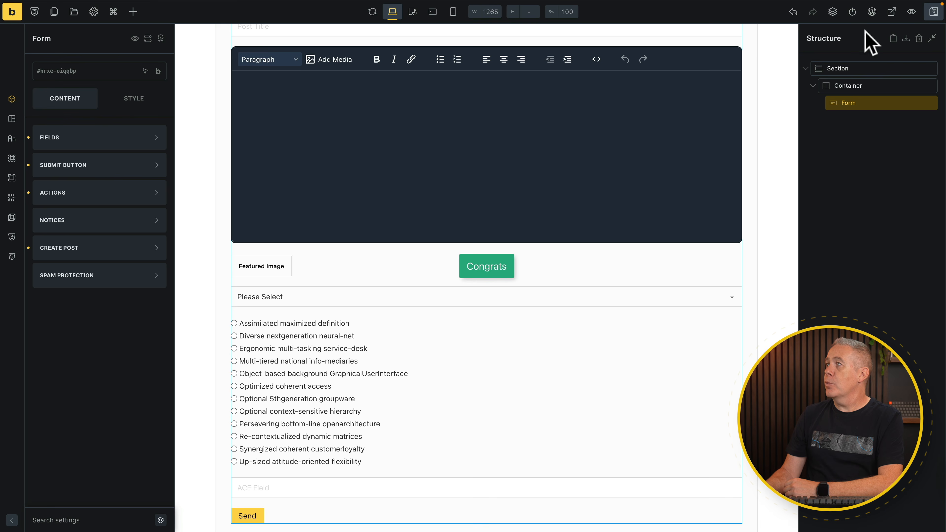
left_click(891, 17)
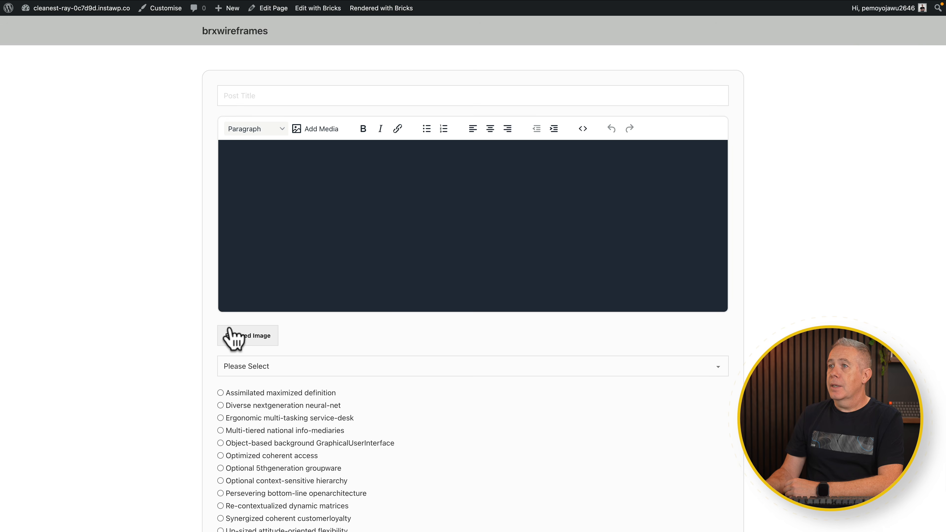
Enter the title Test Post Submission and content Testing 123, and choose the photo of the man in a green apron as featured image
left_click(316, 97)
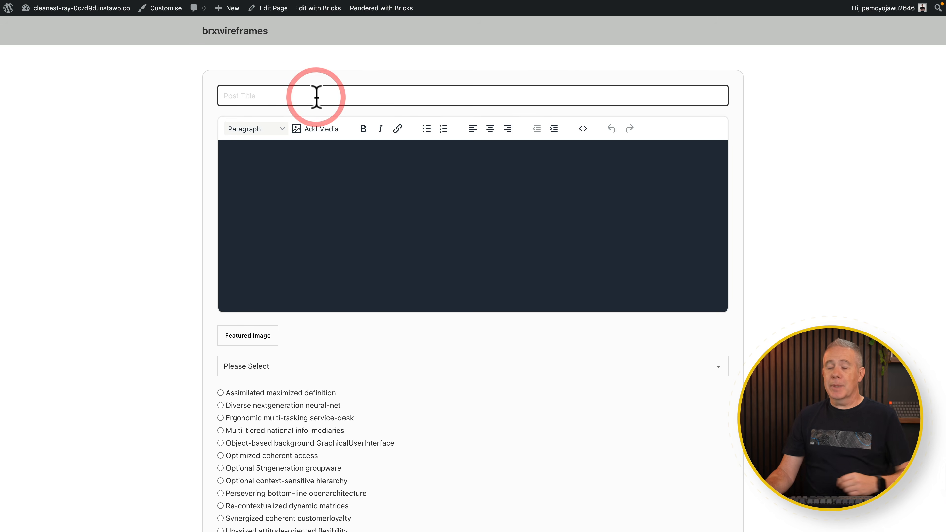
left_click(255, 336)
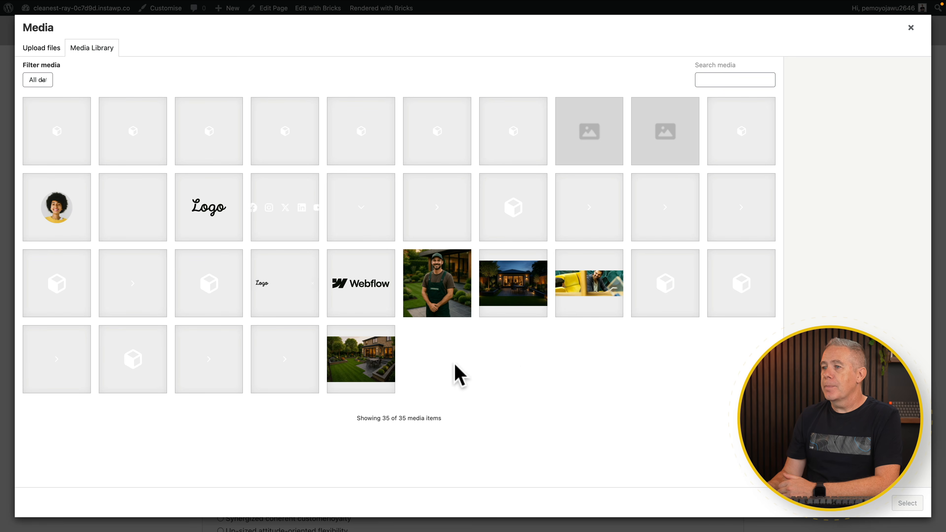
left_click(443, 290)
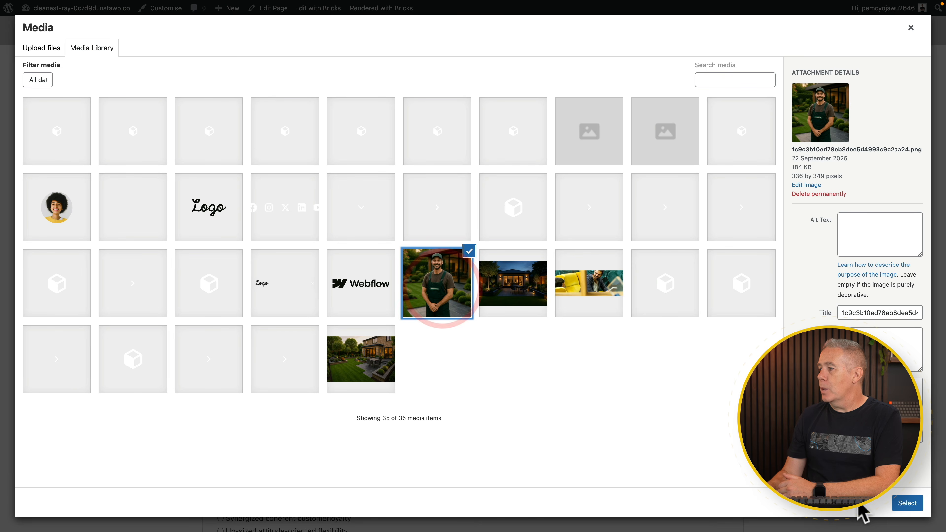
left_click(907, 505)
Choose the category Triple-buffered executive moderator and the tag Optimized coherent access in the form
scroll(410, 407, "down", 3)
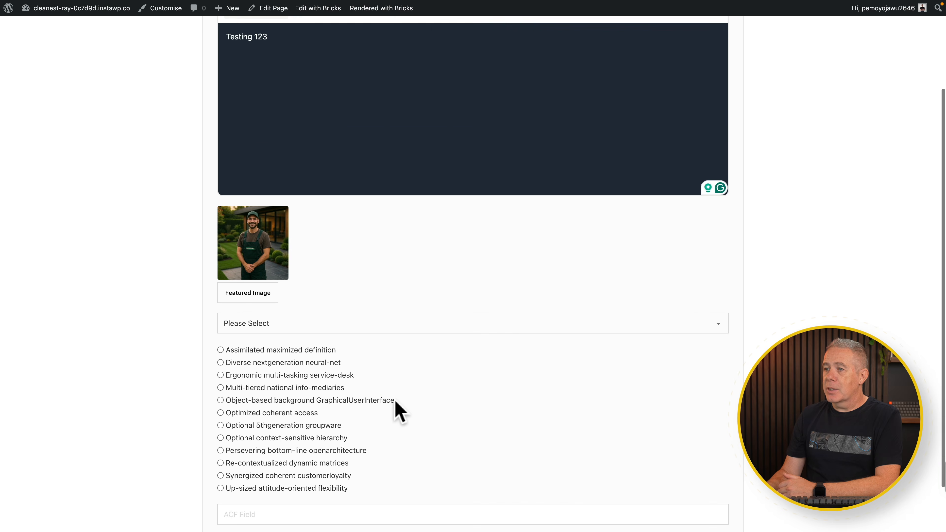
left_click(375, 317)
left_click(300, 361)
left_click(302, 413)
Enter ACF Information in the ACF field and submit the form
scroll(492, 408, "down", 2)
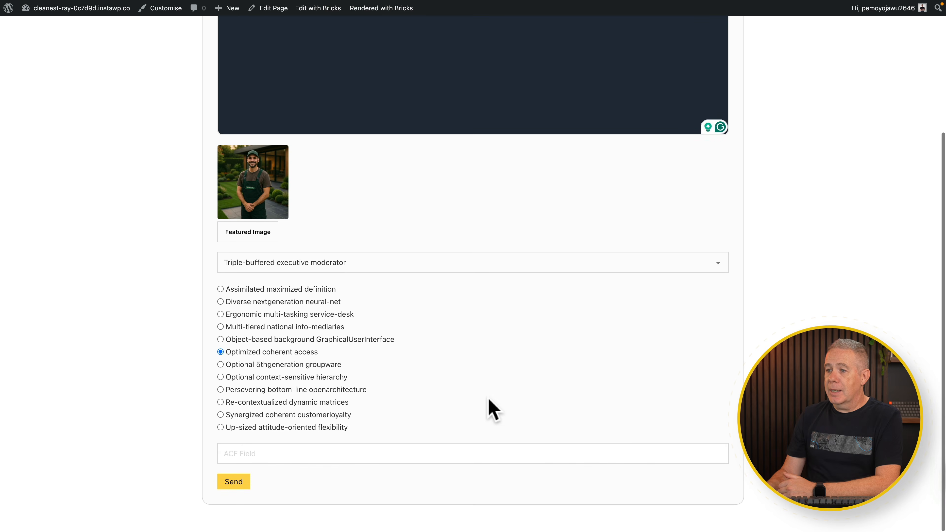
left_click(259, 451)
type("ACF Information")
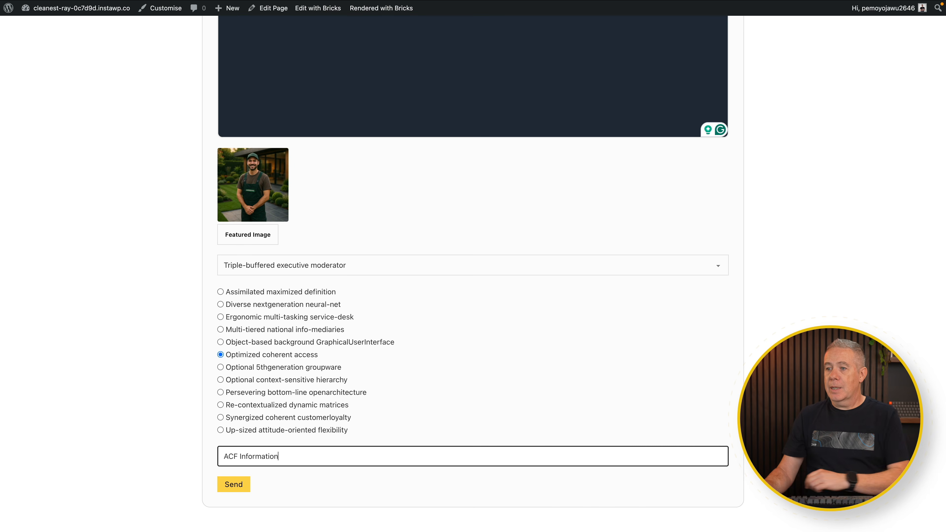
left_click(236, 487)
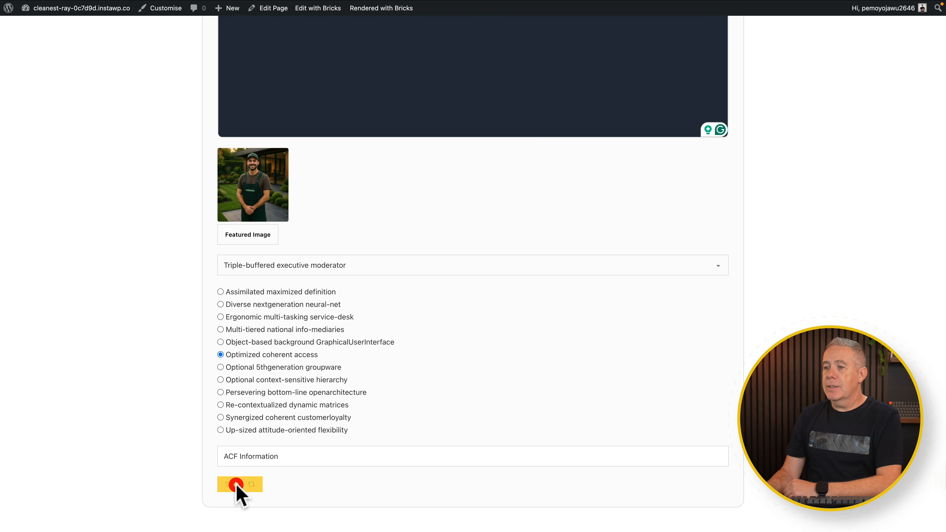
Open the pending Test Post Submission post in WordPress and review its content, featured image, category, tag and sample field
scroll(282, 313, "up", 4)
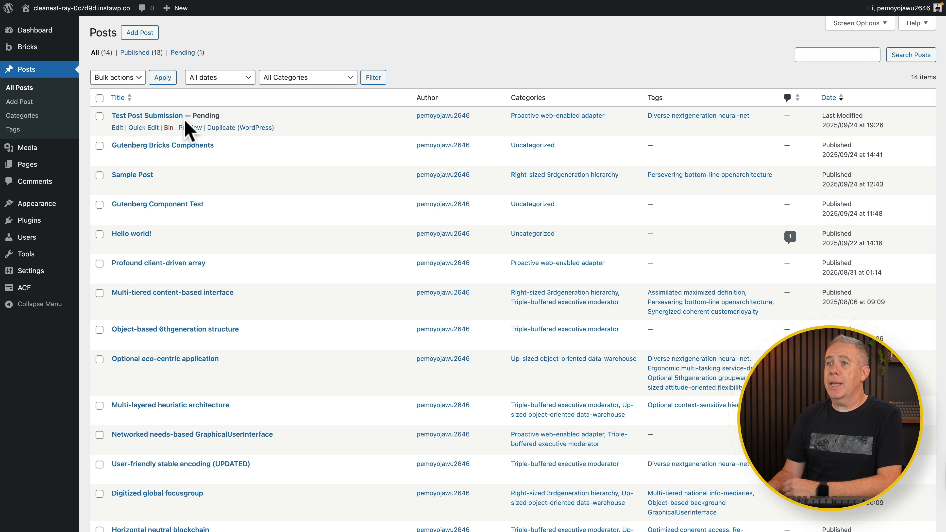
left_click(143, 117)
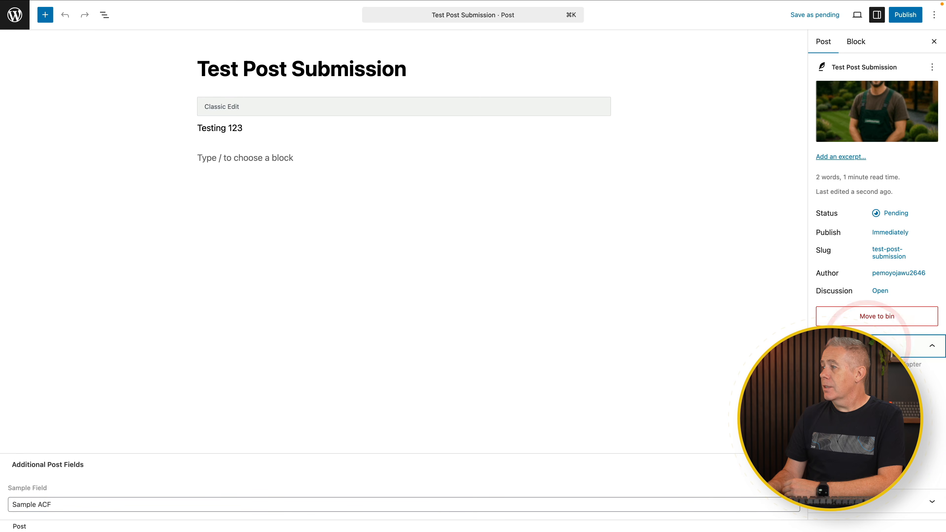
scroll(847, 513, "down", 3)
scroll(847, 512, "down", 4)
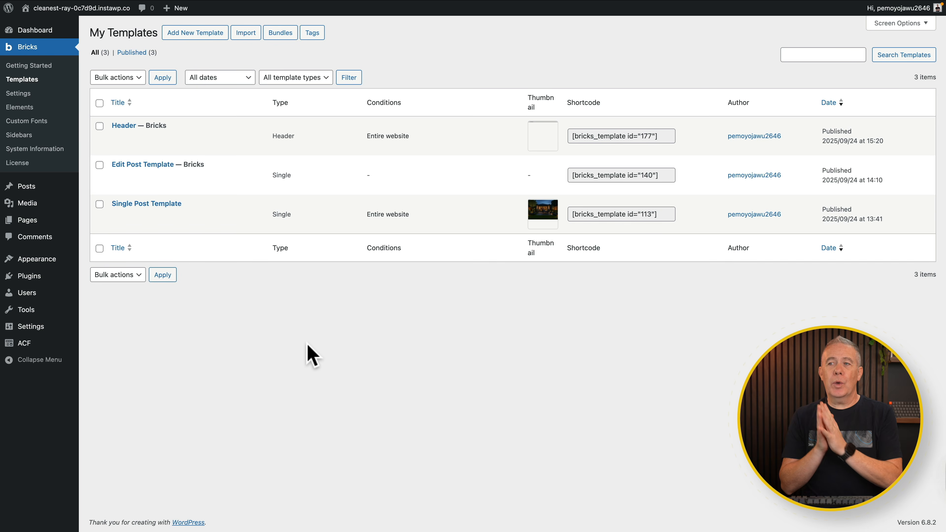
Open the Single Post Template for editing in Bricks
mouse_move(157, 209)
left_click(214, 225)
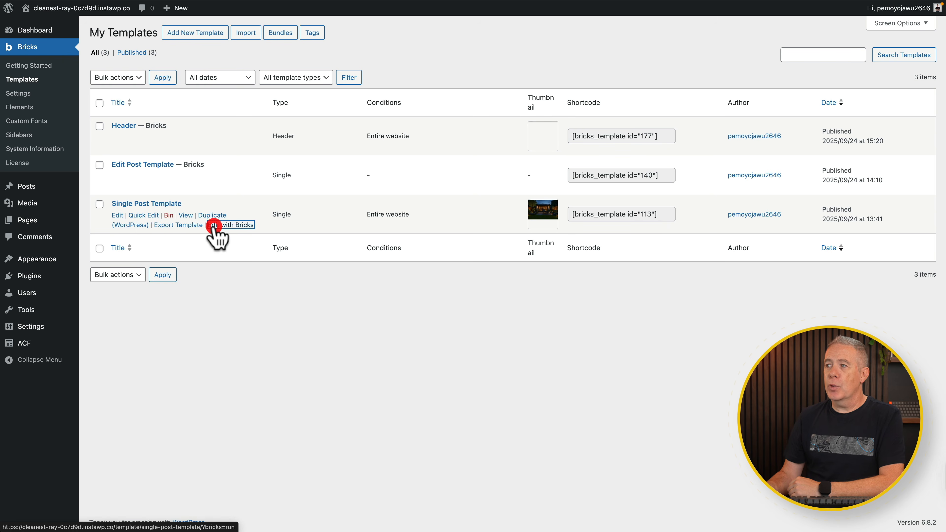
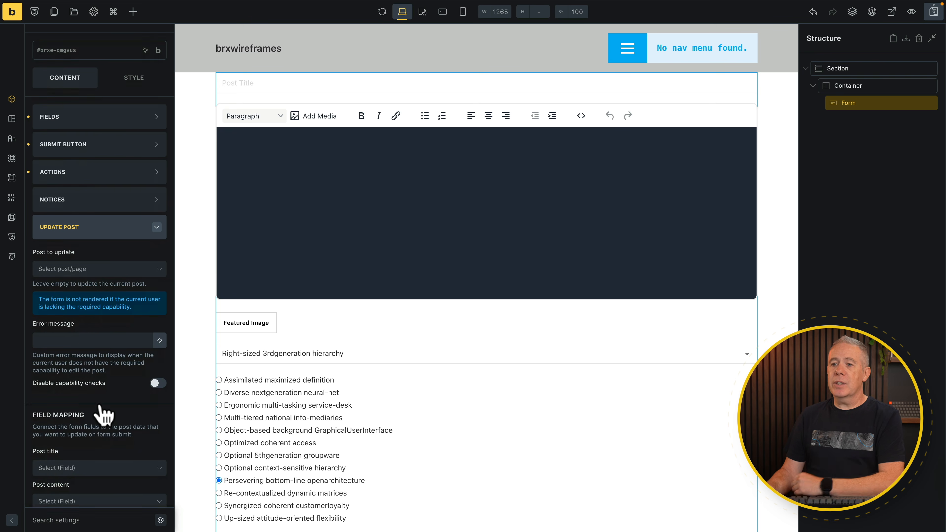
In the Update Post field mapping, map post title to Post Title, post content to Post Content, and featured image to Featured Image
scroll(106, 414, "down", 4)
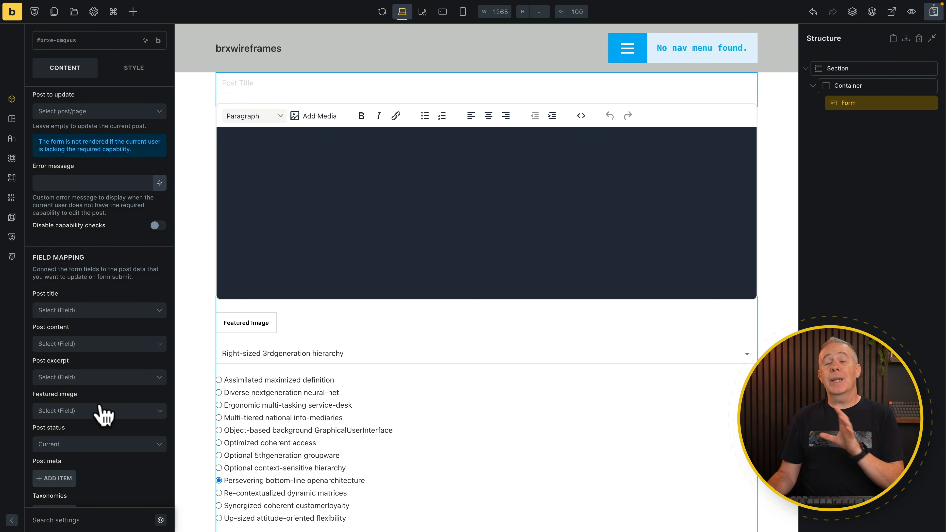
scroll(101, 414, "down", 1)
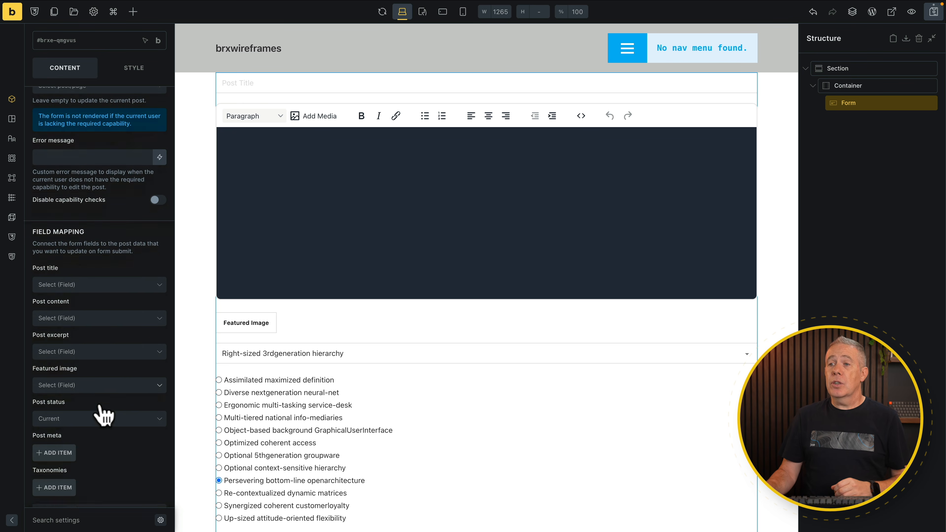
left_click(96, 283)
left_click(96, 297)
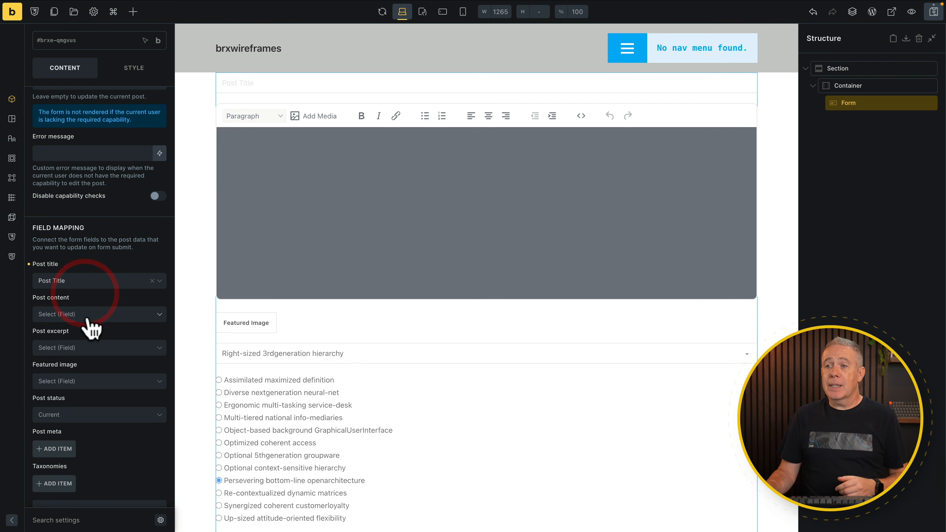
left_click(86, 316)
left_click(80, 346)
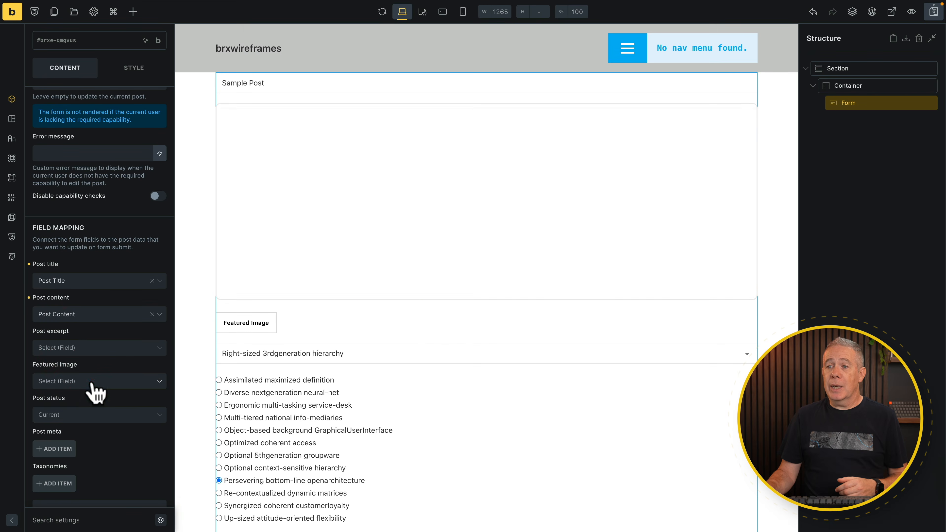
left_click(93, 382)
left_click(81, 401)
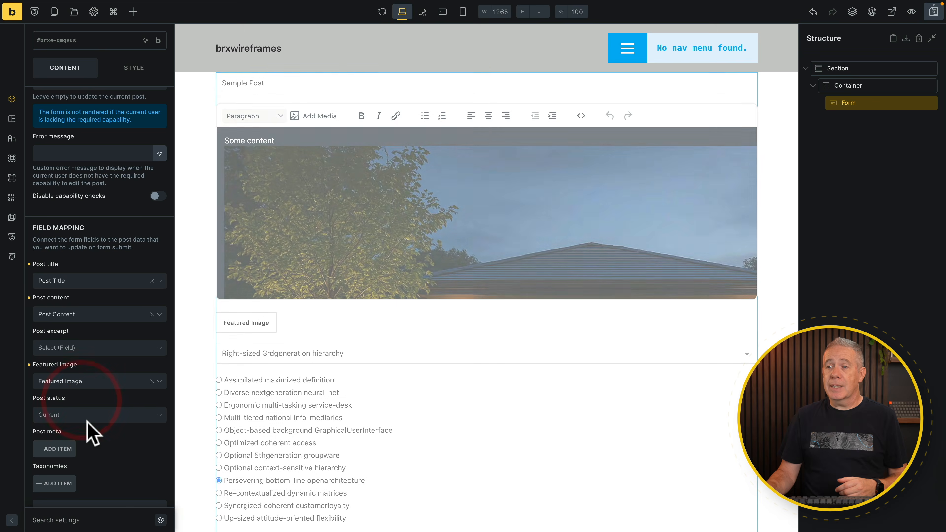
Add a post meta item to the update mapping with the ACF dynamic tag {acf_sample_field} as its meta key
scroll(87, 410, "down", 1)
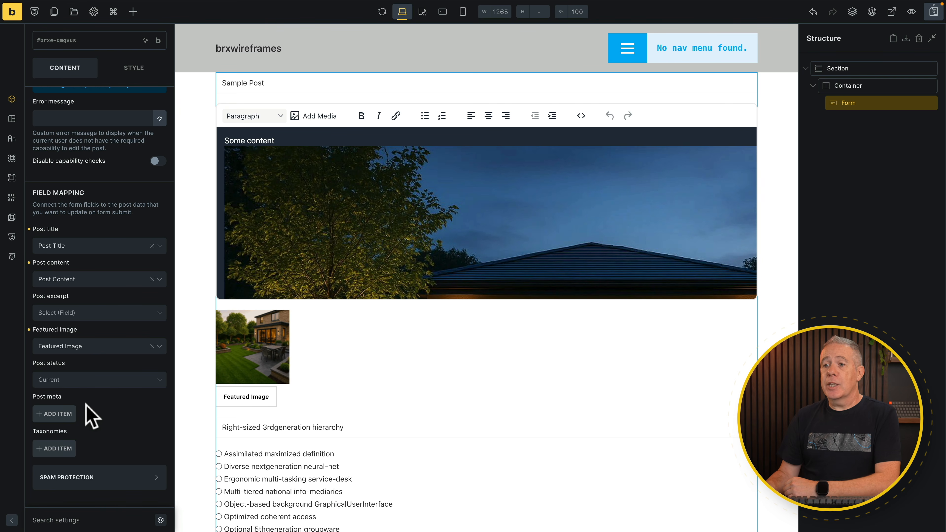
left_click(52, 414)
scroll(79, 434, "down", 4)
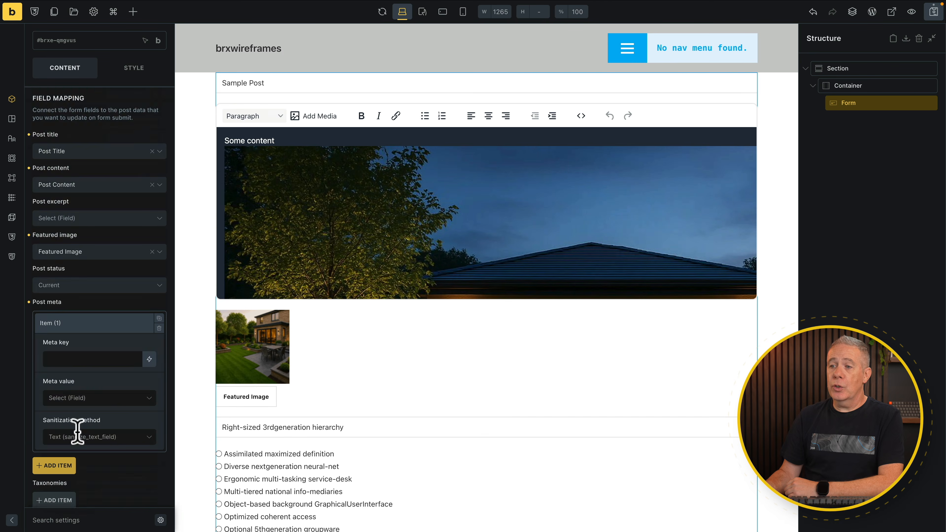
left_click(149, 307)
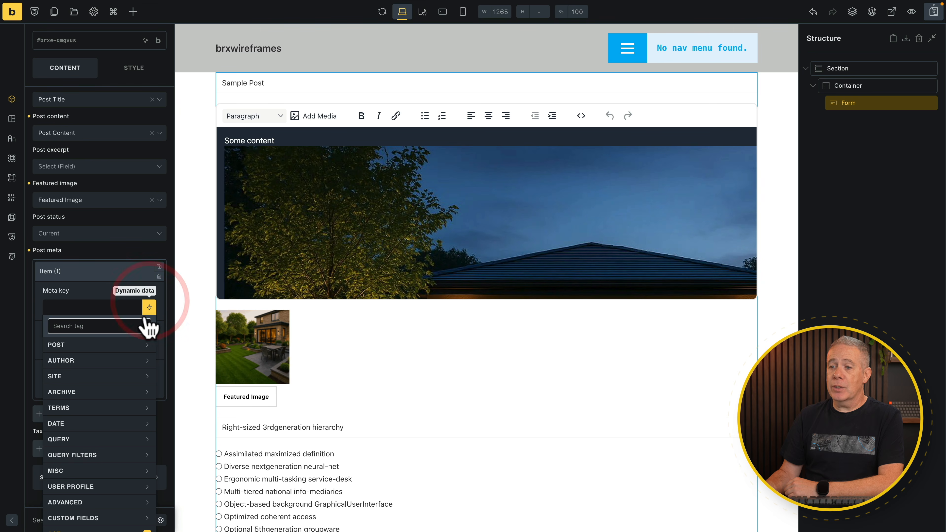
scroll(119, 469, "down", 2)
left_click(106, 516)
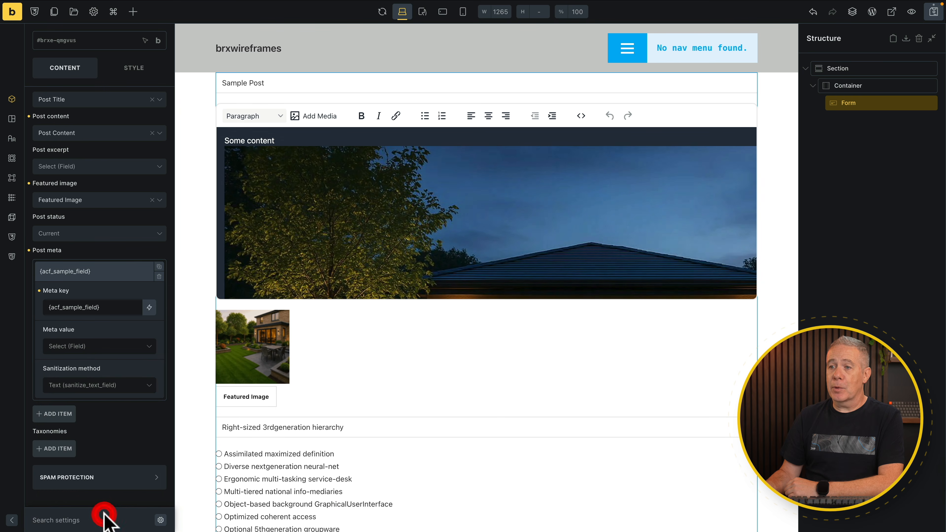
Set the update form's post meta value to ACF Field and collapse the item
left_click(89, 347)
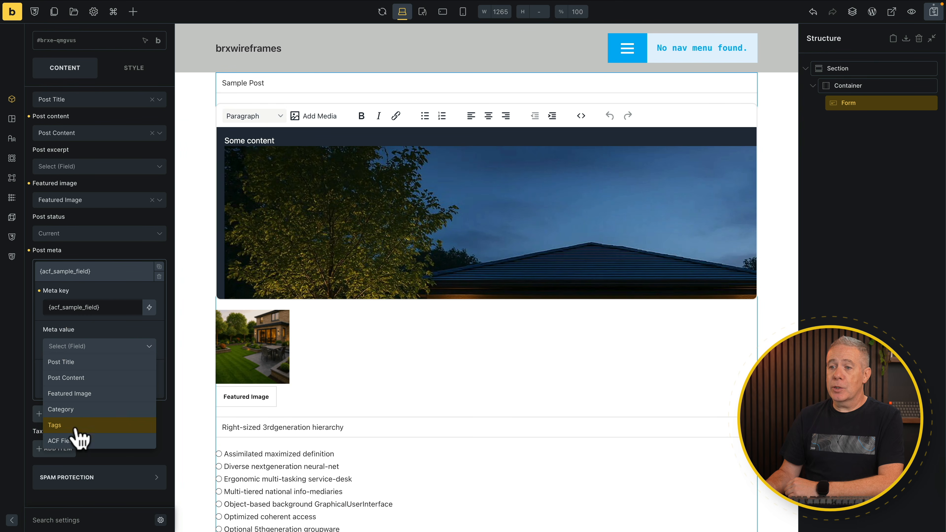
left_click(76, 441)
left_click(105, 271)
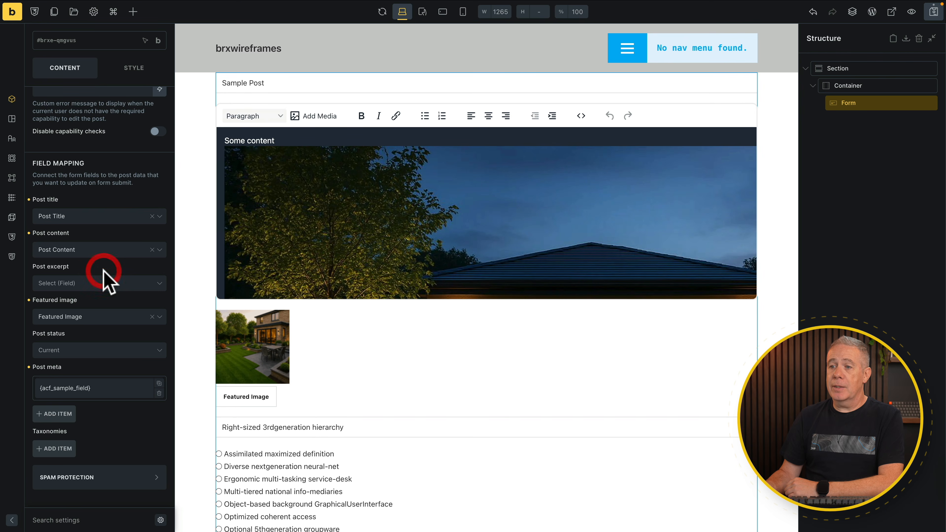
Add a taxonomy item to the update mapping, linking Categories (Post) to the Category form field
left_click(57, 452)
scroll(115, 432, "down", 3)
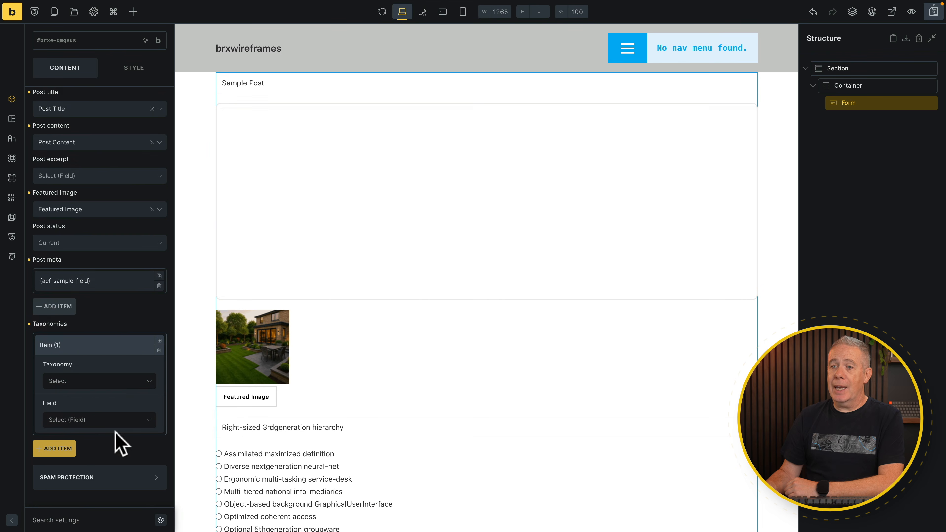
left_click(103, 383)
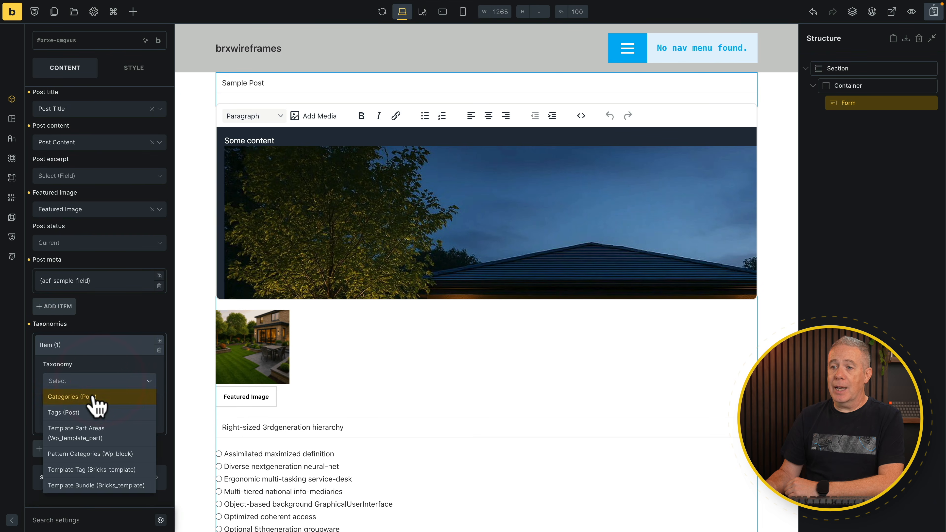
left_click(93, 401)
left_click(92, 421)
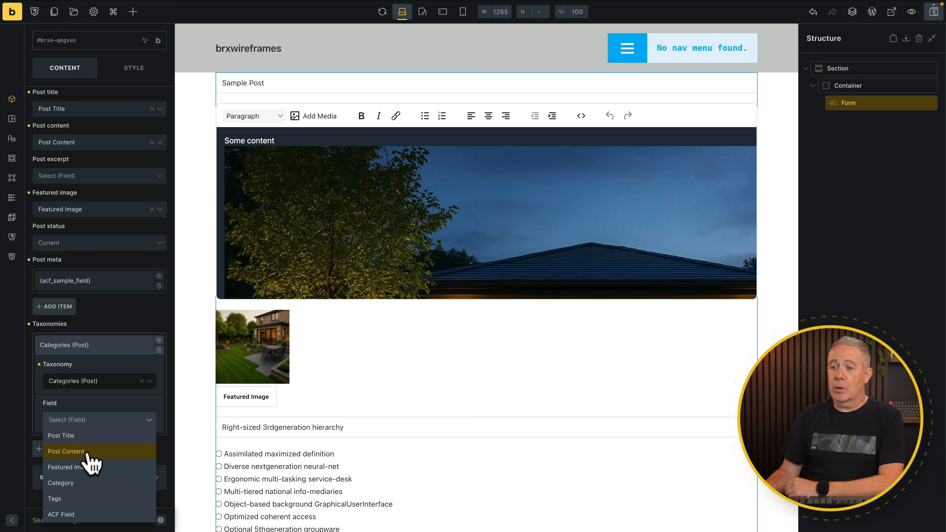
left_click(86, 491)
Add a second taxonomy item to the update mapping, linking Tags (Post) to the Tags form field
left_click(62, 449)
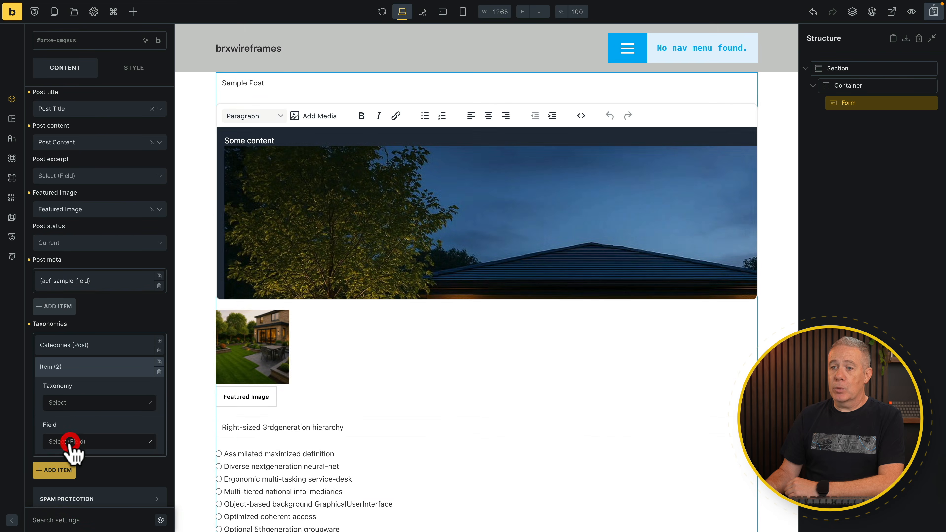
left_click(98, 403)
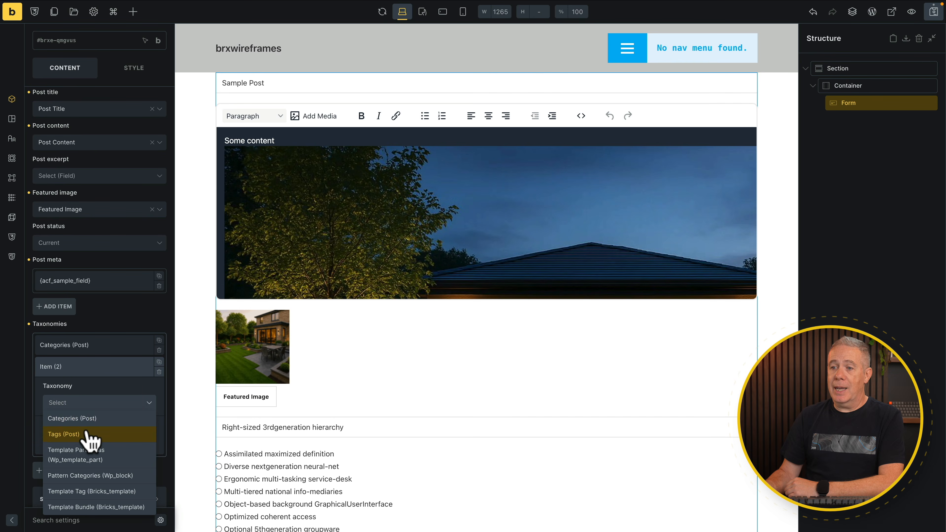
left_click(89, 435)
left_click(78, 443)
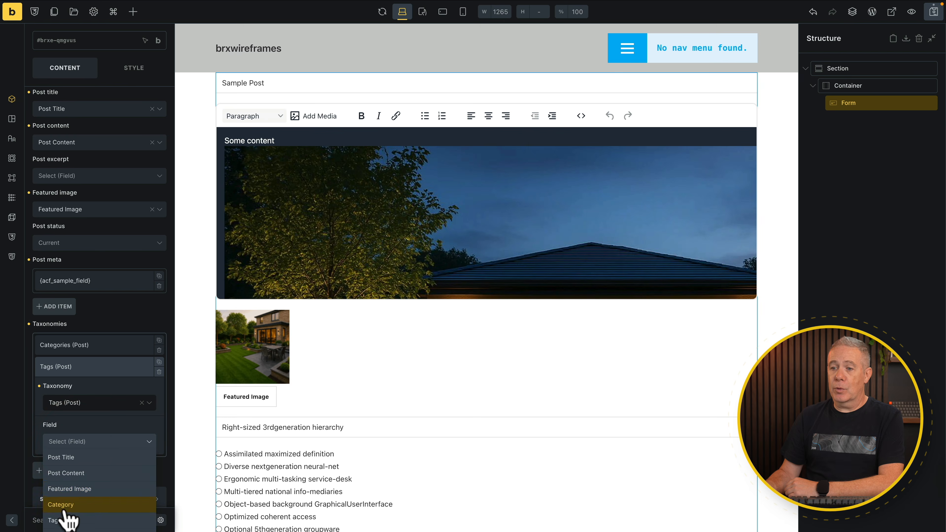
left_click(62, 521)
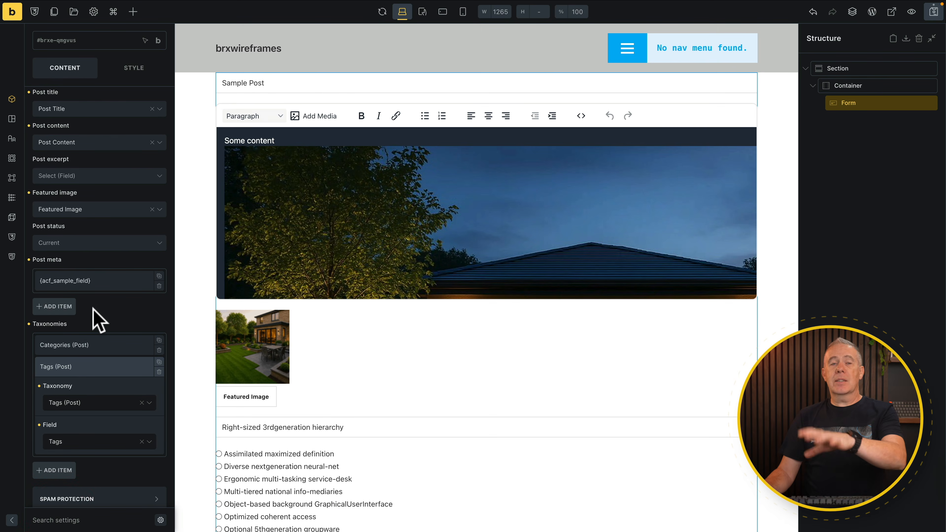
Examine the pages offered as the post to update, leaving the selection empty
scroll(141, 254, "up", 5)
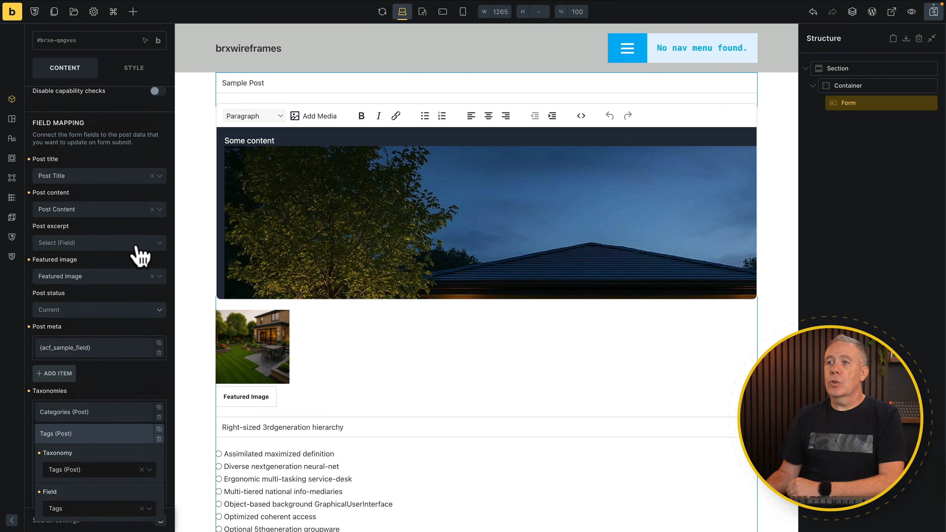
scroll(141, 253, "up", 3)
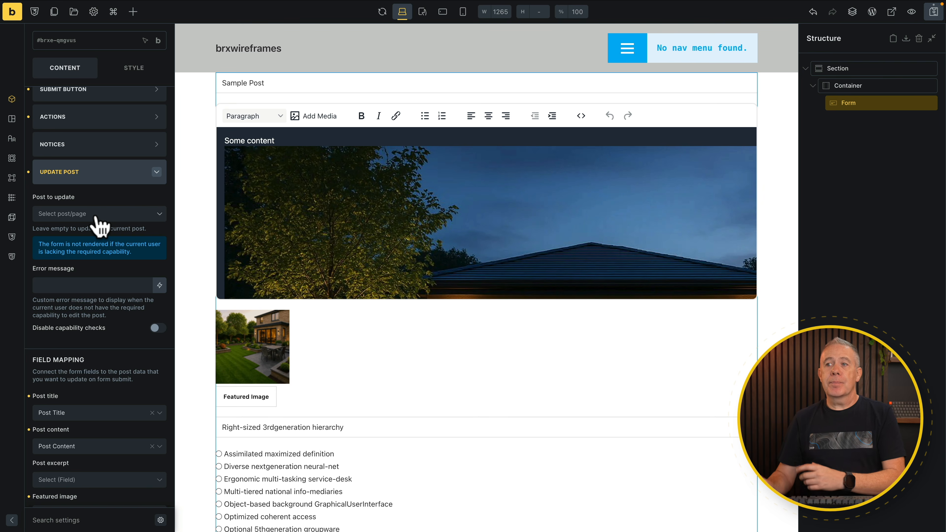
left_click(164, 220)
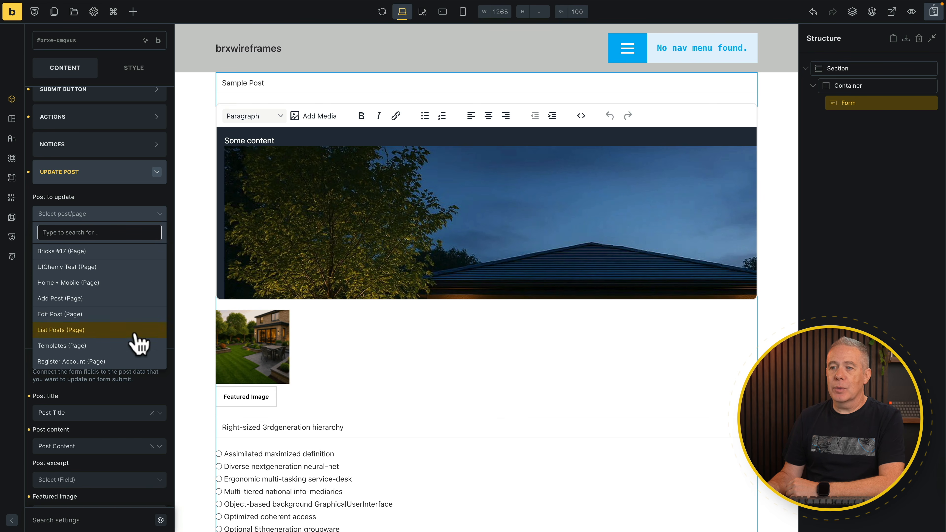
left_click(140, 213)
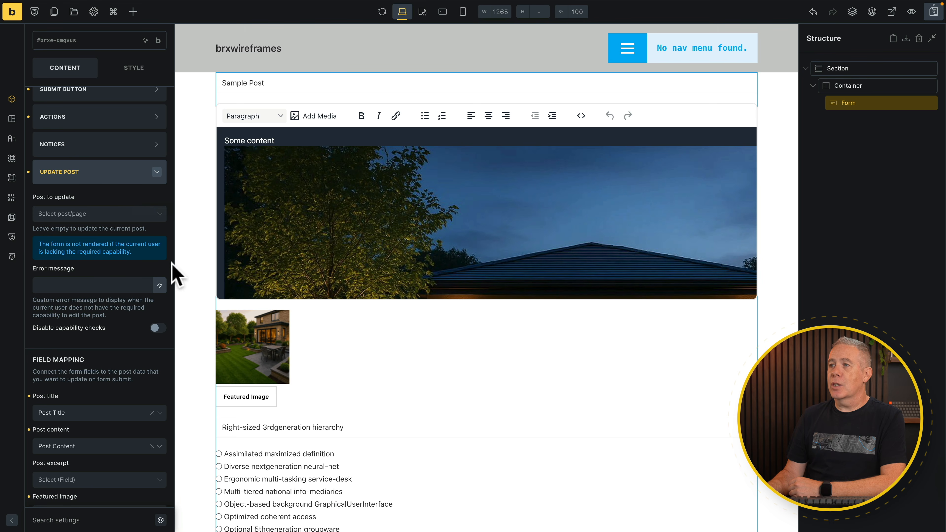
Give the template's section linked top and bottom margins of 5rem and save the template
mouse_move(279, 332)
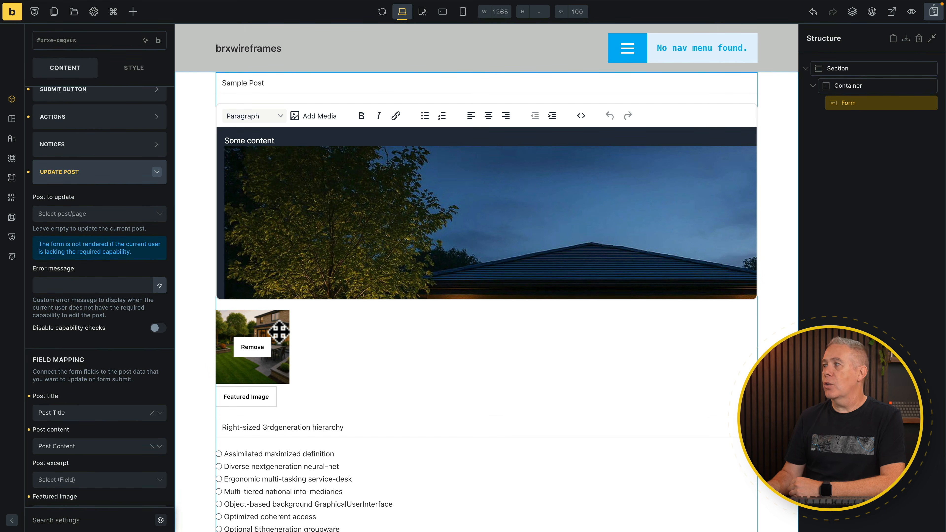
left_click(876, 73)
left_click(129, 99)
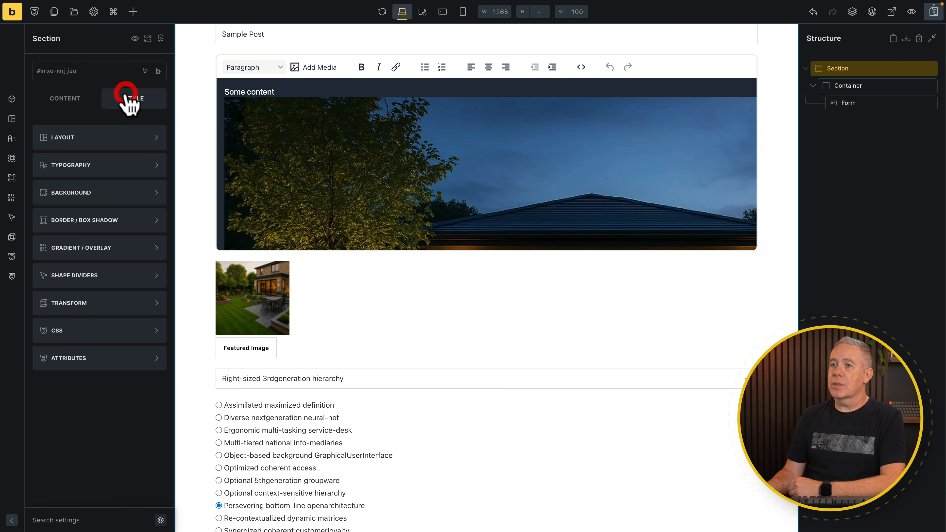
left_click(135, 146)
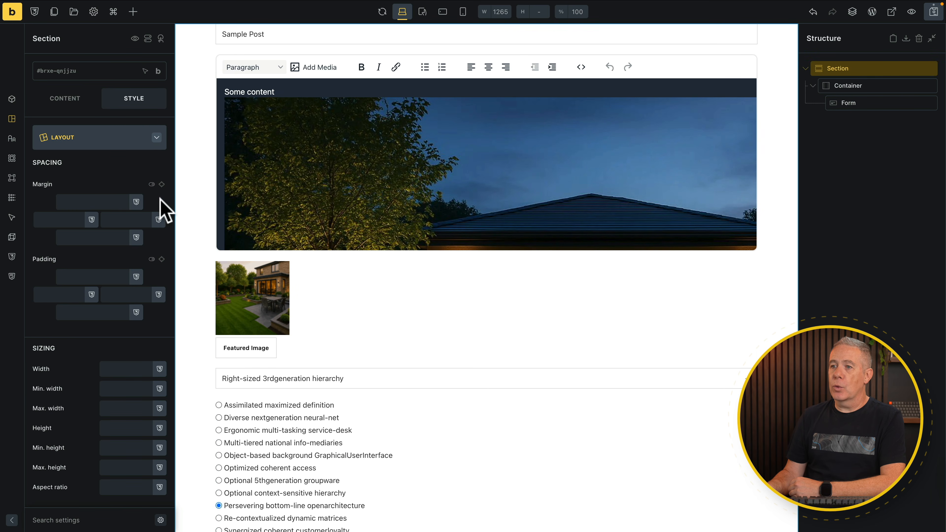
left_click(161, 184)
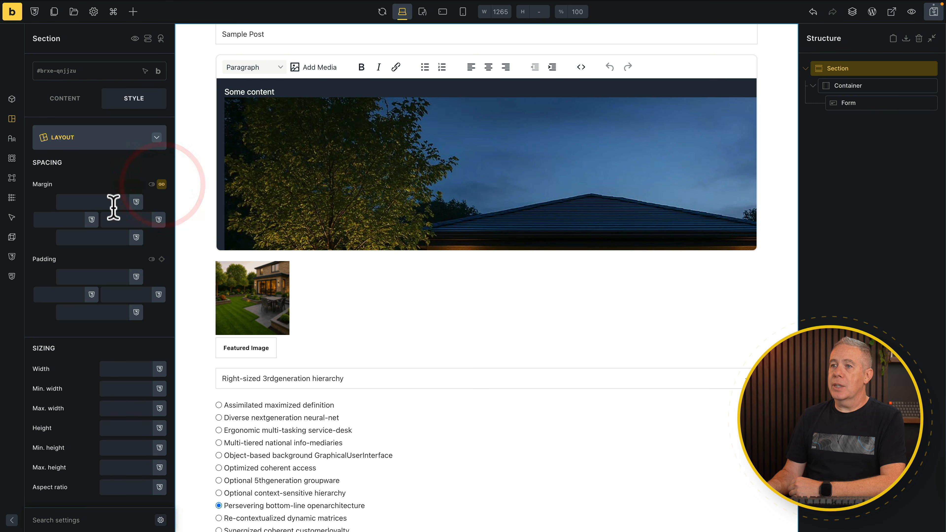
left_click(97, 202)
type("5rem")
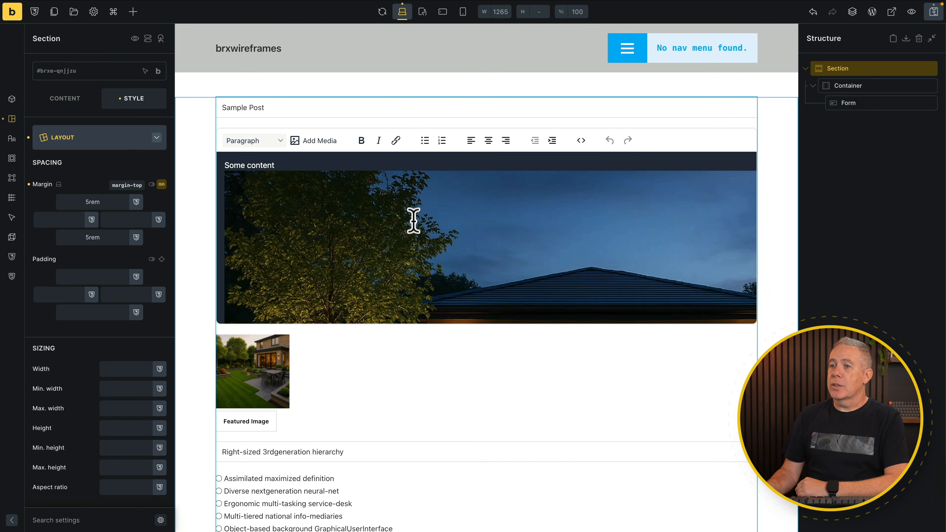
left_click(136, 144)
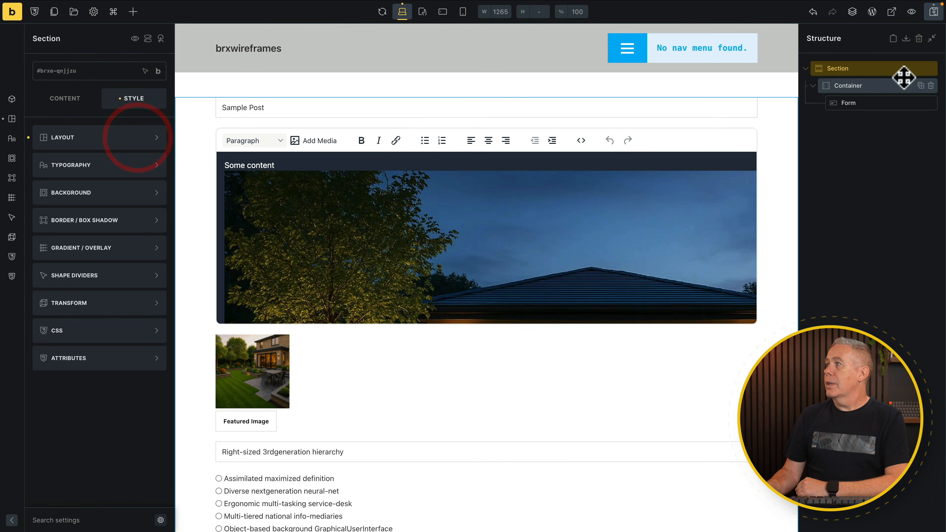
left_click(934, 13)
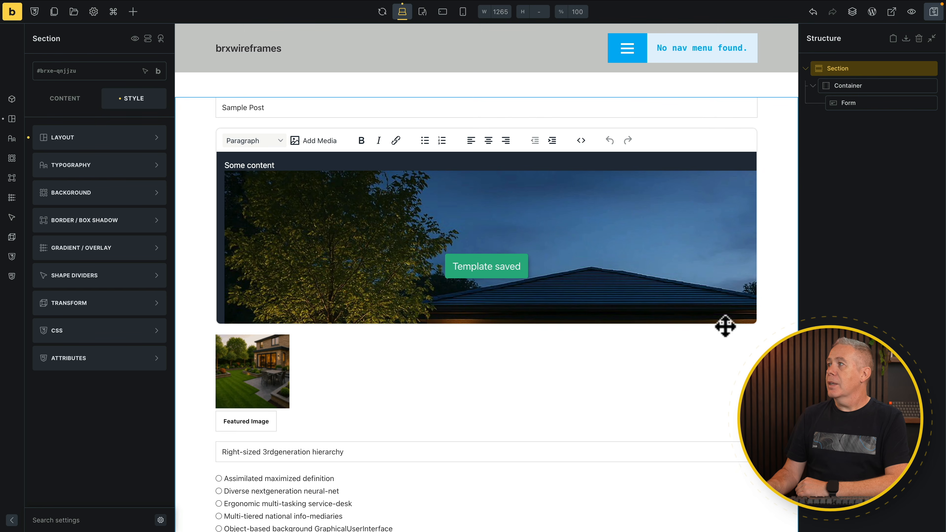
Preview the template on the front end and check its Populate Content settings in the builder
left_click(892, 13)
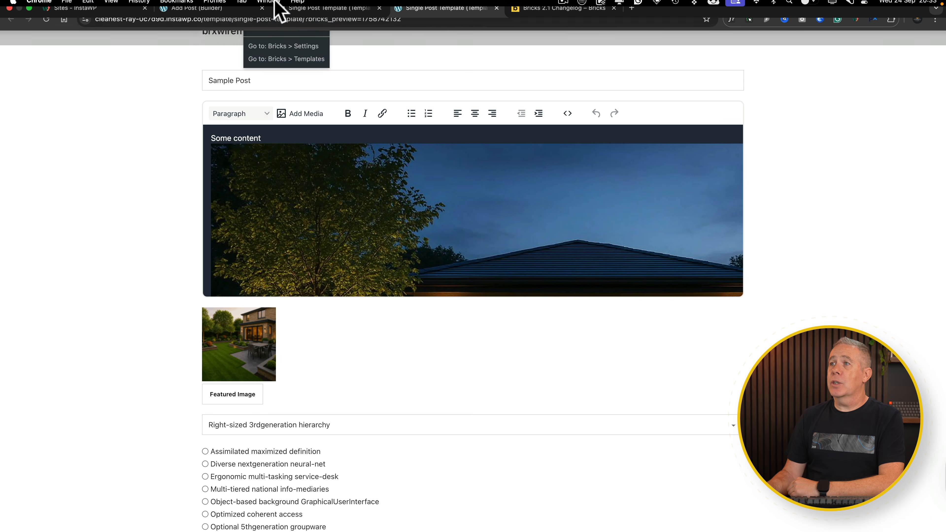
left_click(314, 19)
left_click(72, 133)
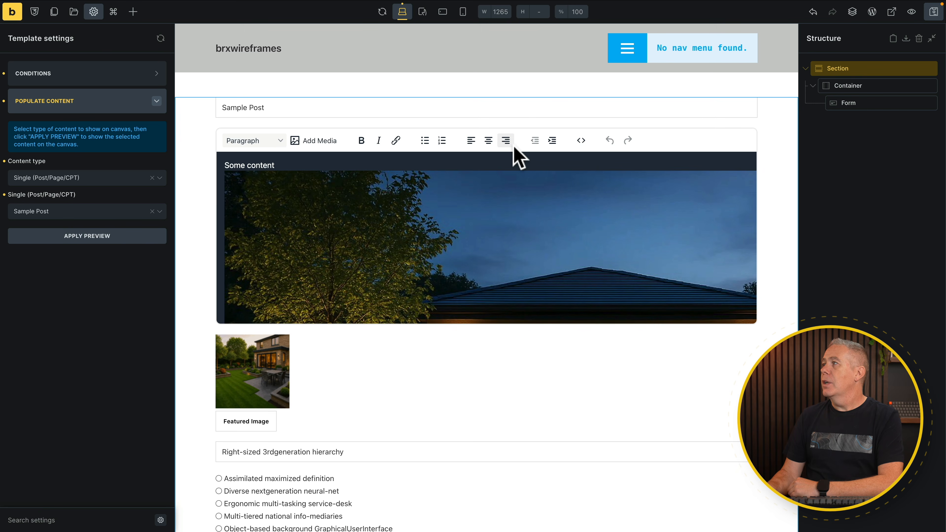
Save the template and open the List Posts page for editing with Bricks
left_click(934, 11)
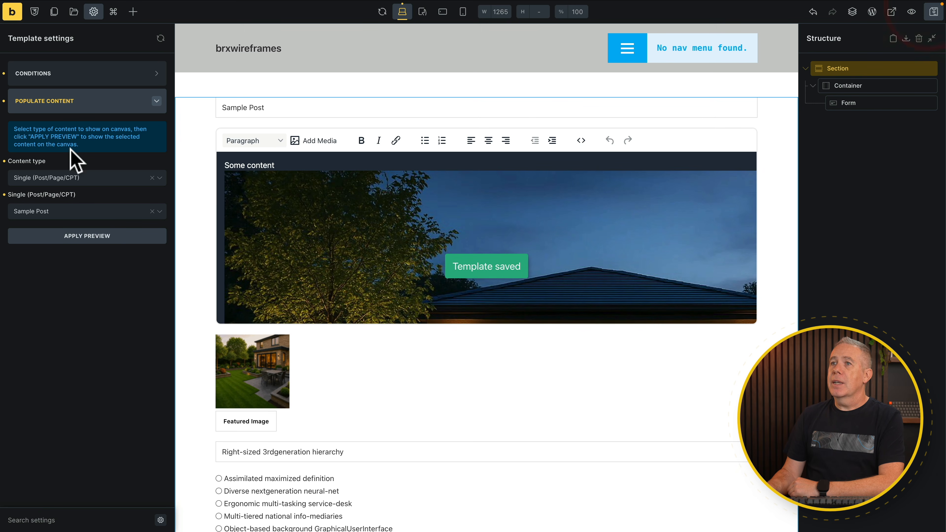
left_click(11, 15)
mouse_move(38, 141)
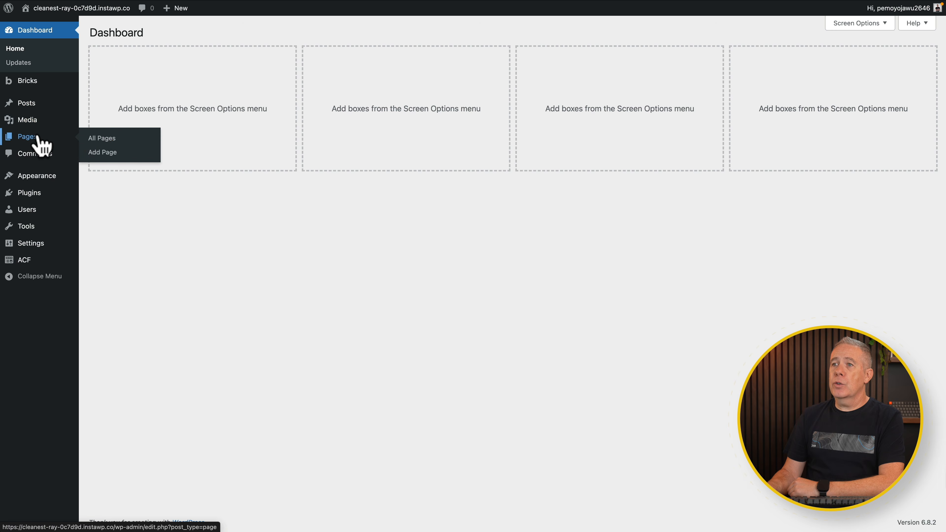
left_click(98, 138)
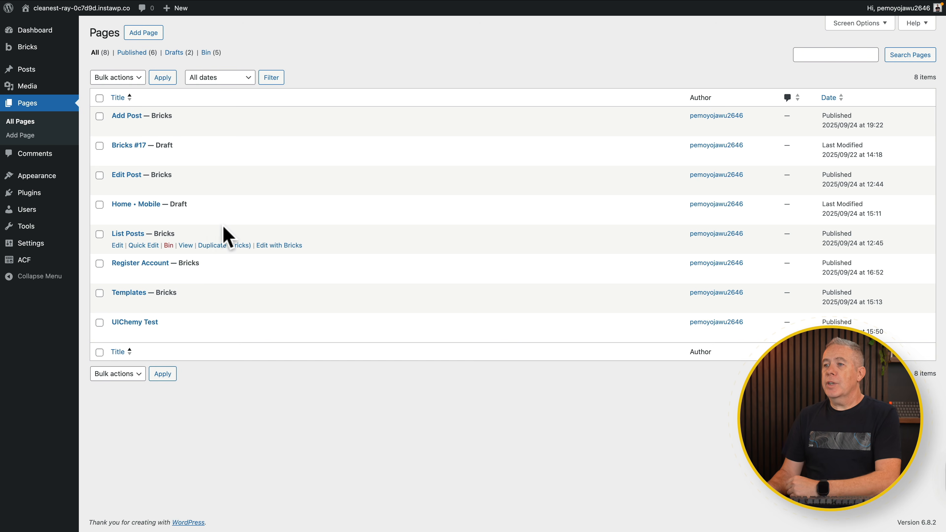
left_click(285, 246)
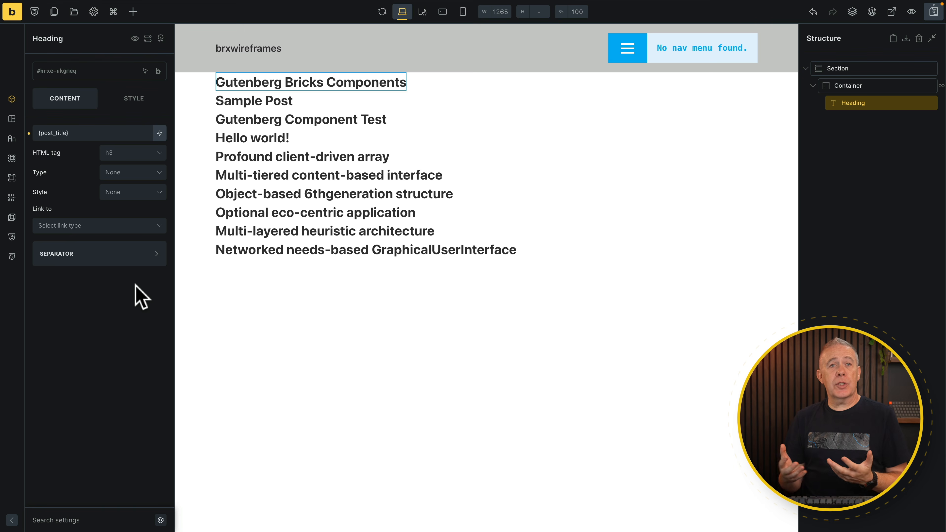
Link the post title heading to the dynamic data tag {post_url} and save the page
left_click(150, 227)
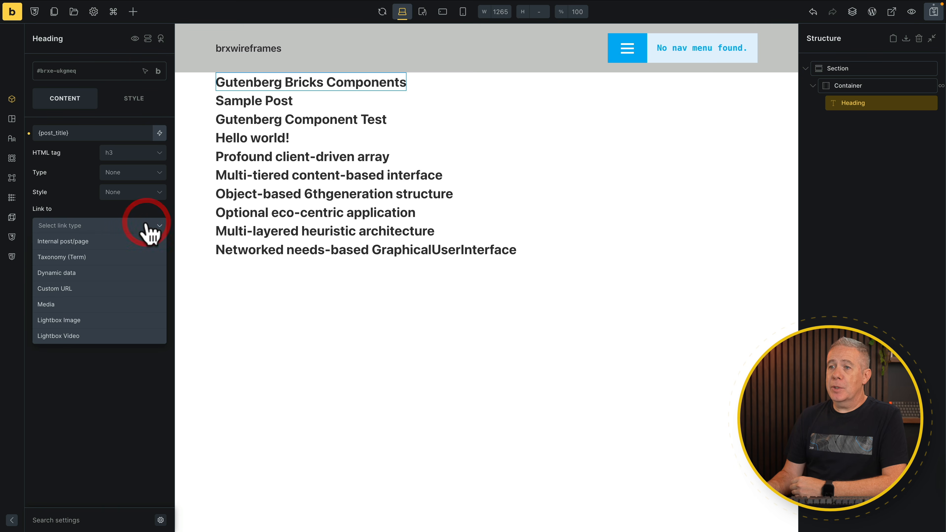
left_click(77, 274)
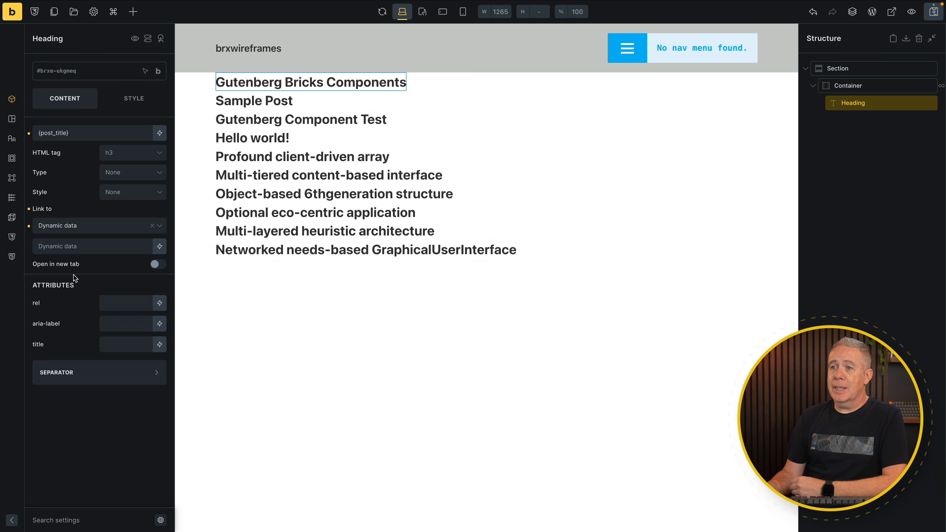
left_click(160, 246)
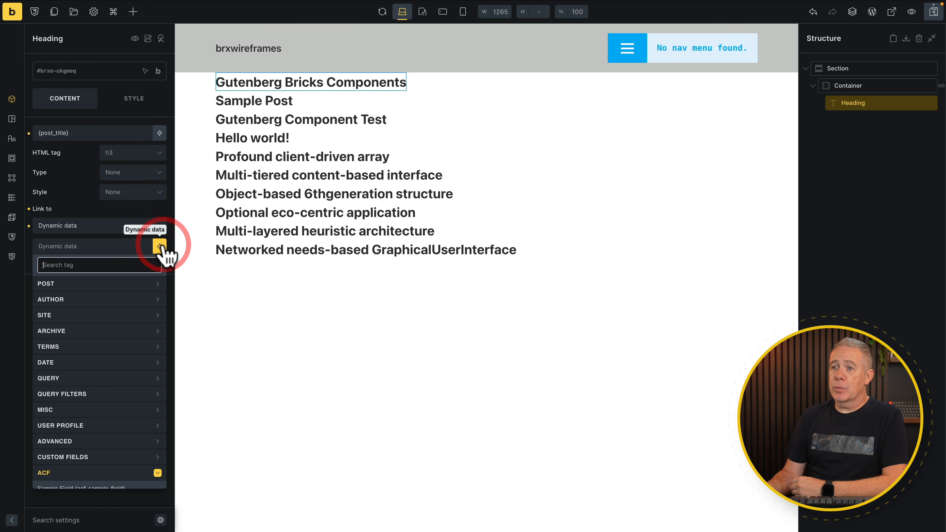
left_click(110, 280)
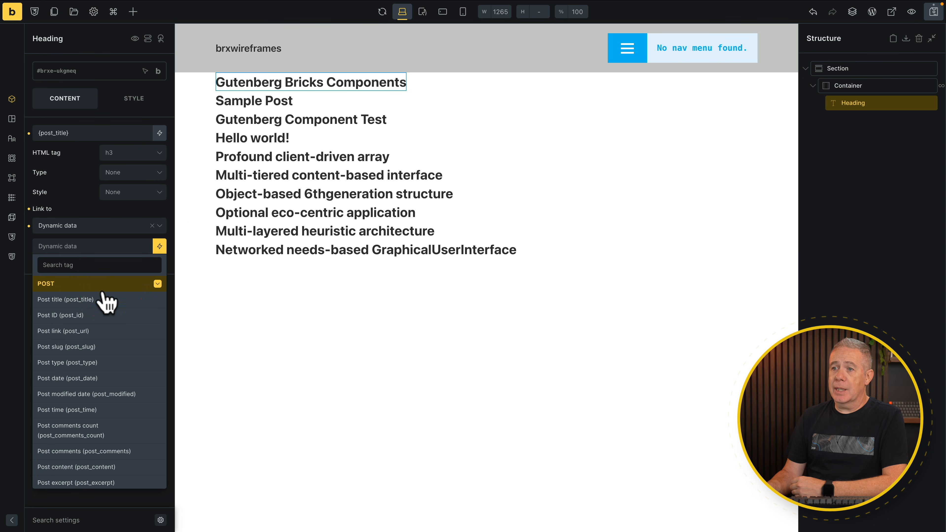
left_click(89, 330)
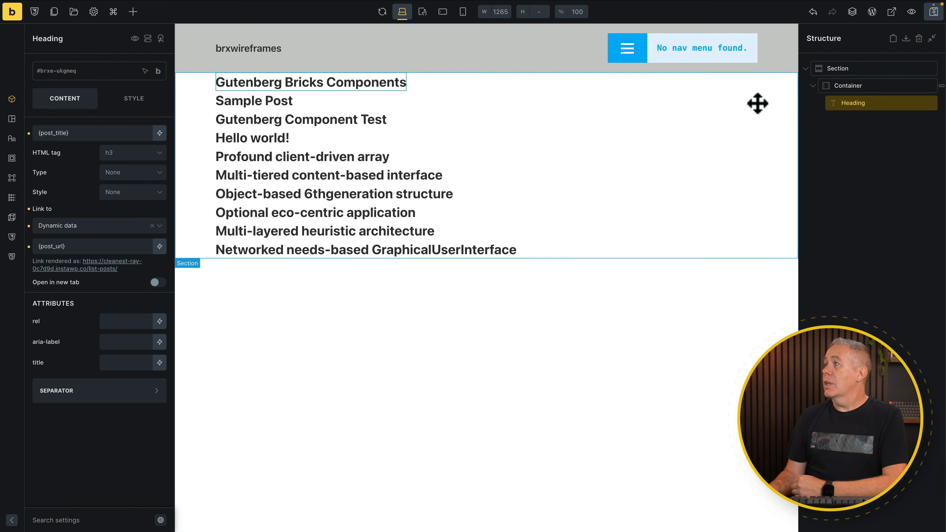
left_click(933, 14)
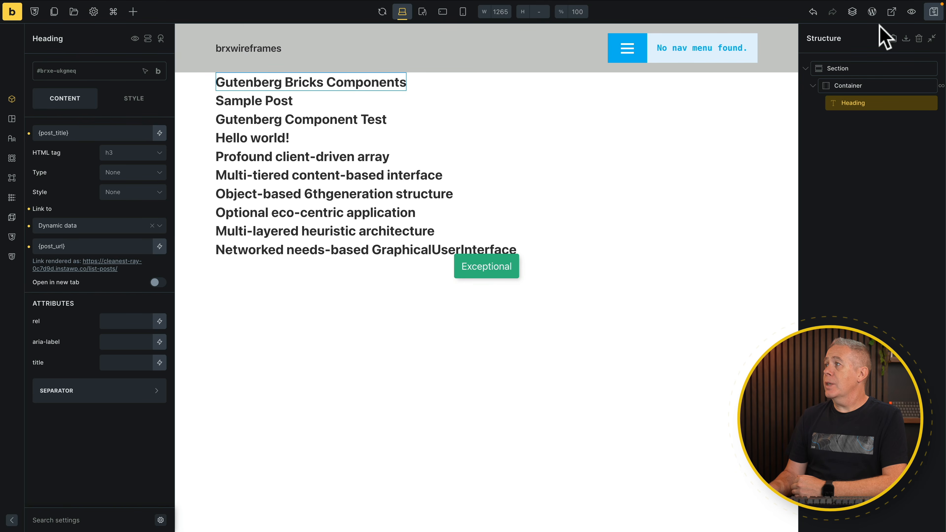
View the post list on the front end and open individual posts, including Optional eco-centric application, to check their update forms
left_click(892, 12)
left_click(327, 185)
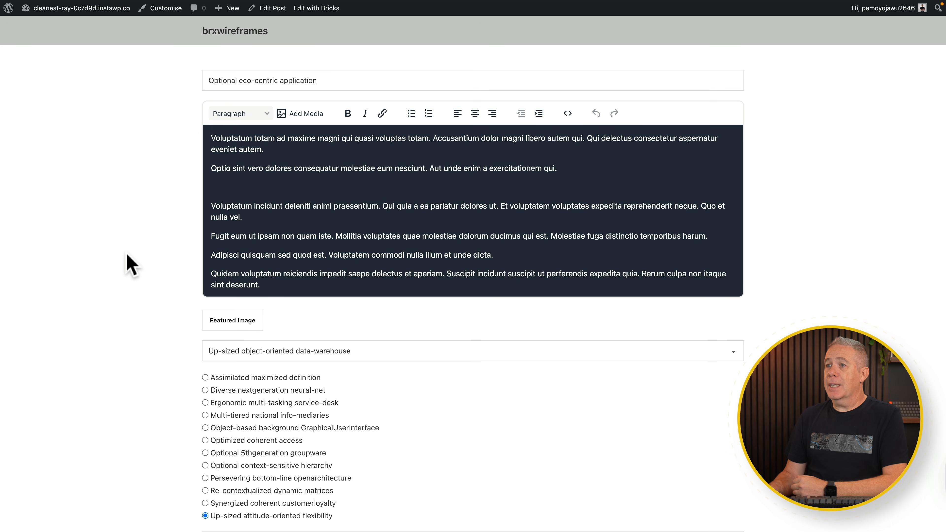
key("alt+Left")
left_click(247, 224)
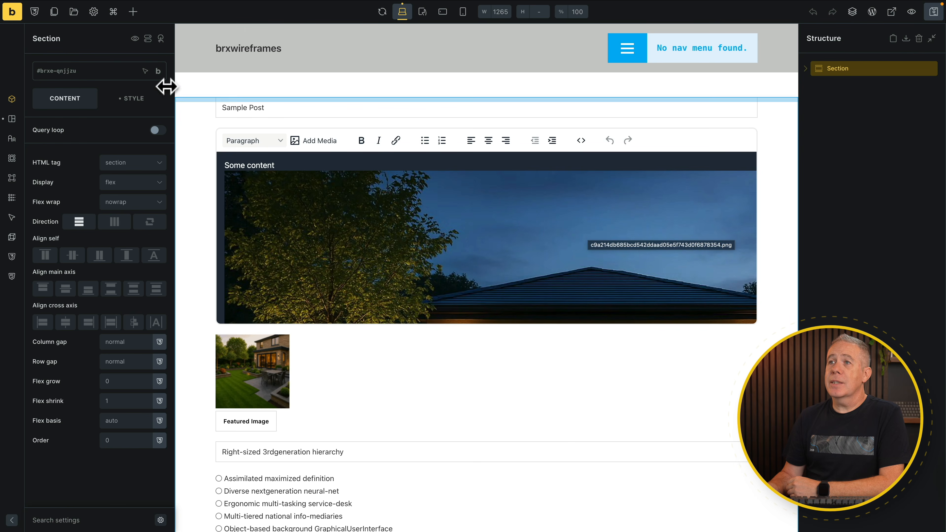
Insert the Hero Section 01 wireframe from the Single template type and move it above the form section
left_click(74, 12)
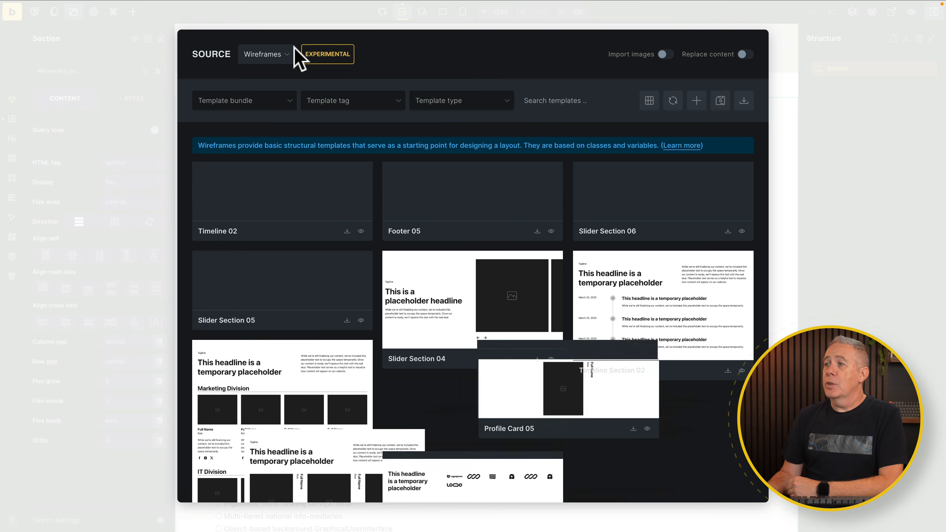
left_click(446, 106)
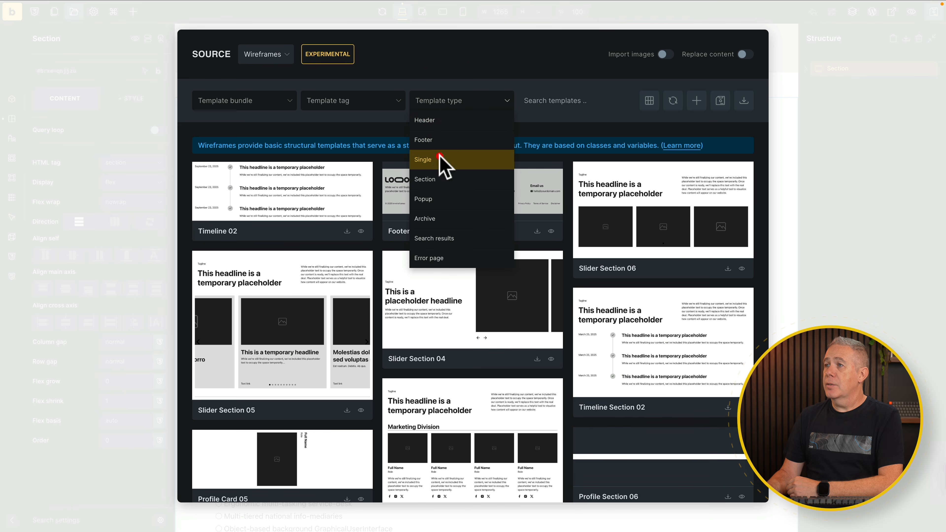
left_click(442, 163)
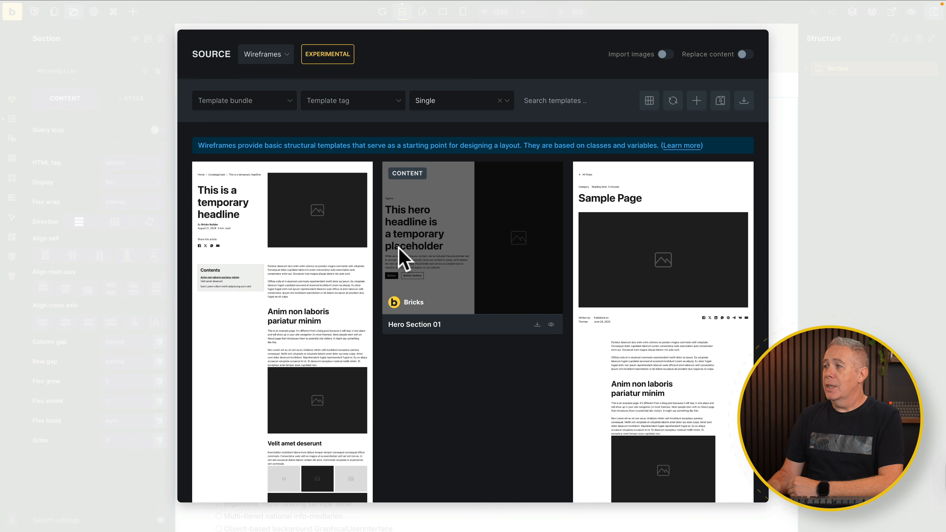
scroll(455, 310, "down", 1)
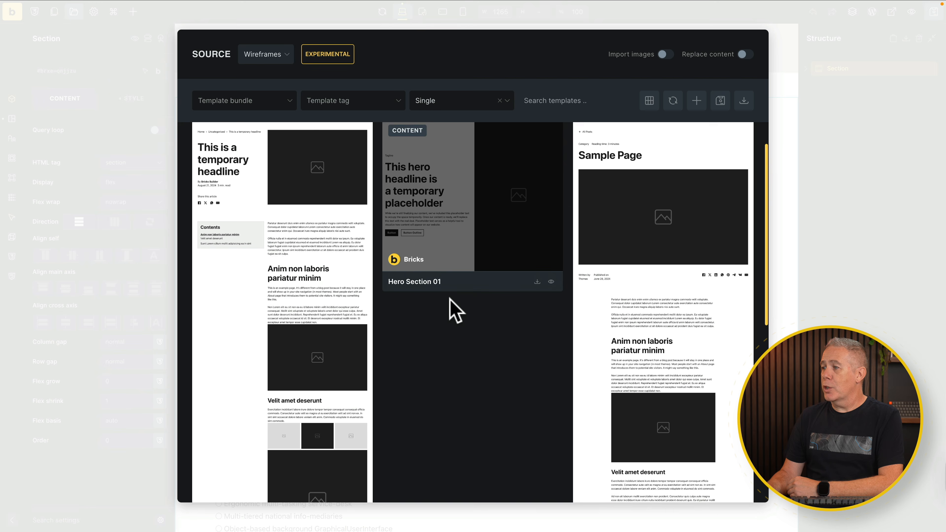
scroll(449, 300, "up", 1)
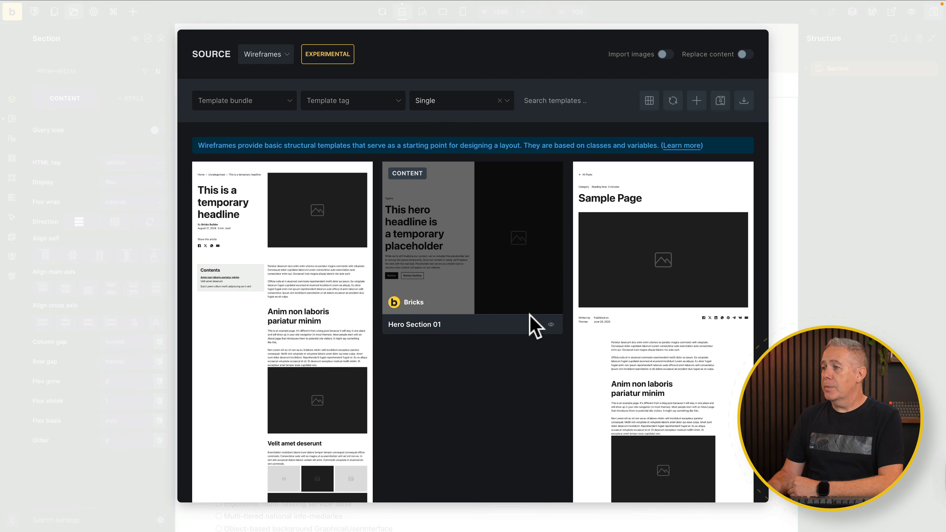
left_click(537, 324)
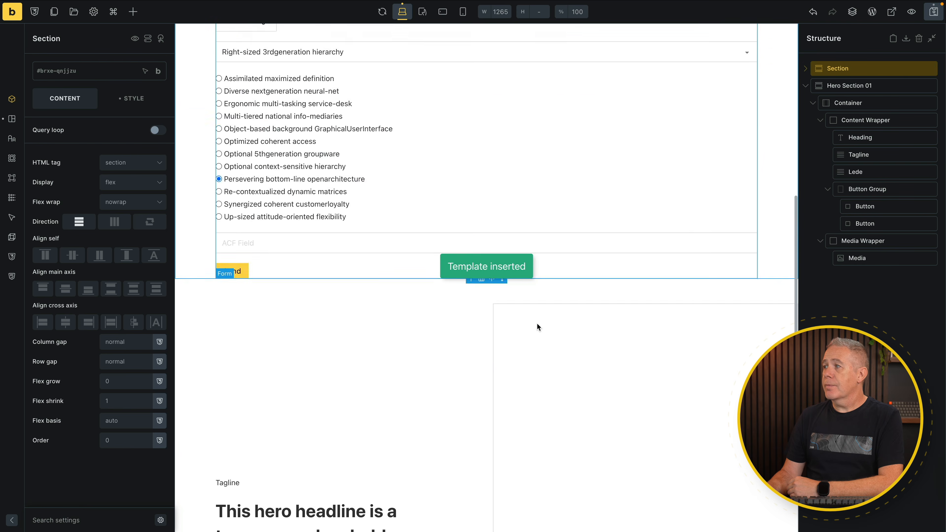
left_click_drag(812, 86, 829, 66)
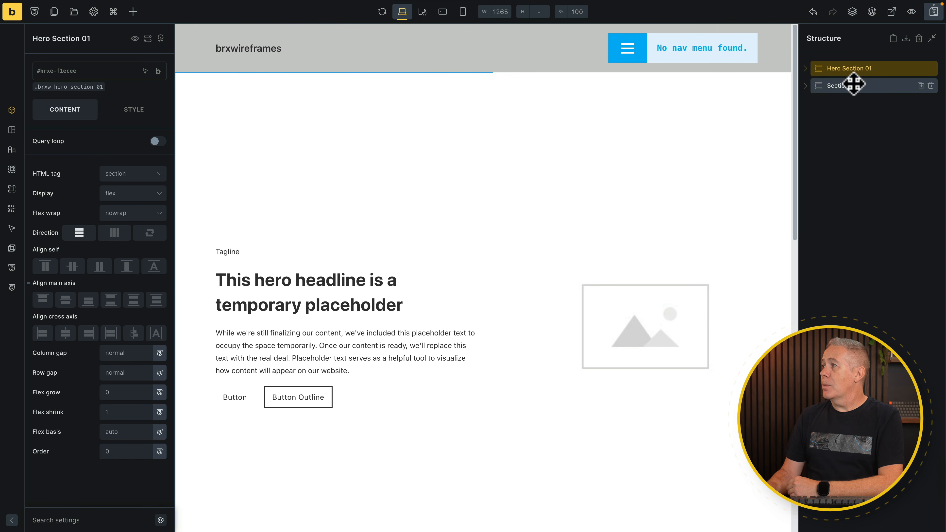
Replace the hero heading's placeholder text with the dynamic data tag {post_title}
left_click(806, 69)
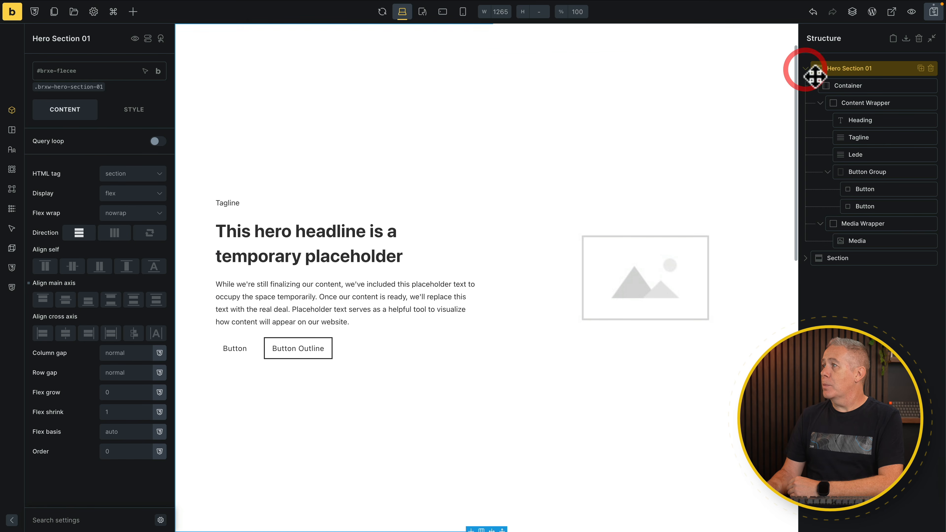
left_click(860, 119)
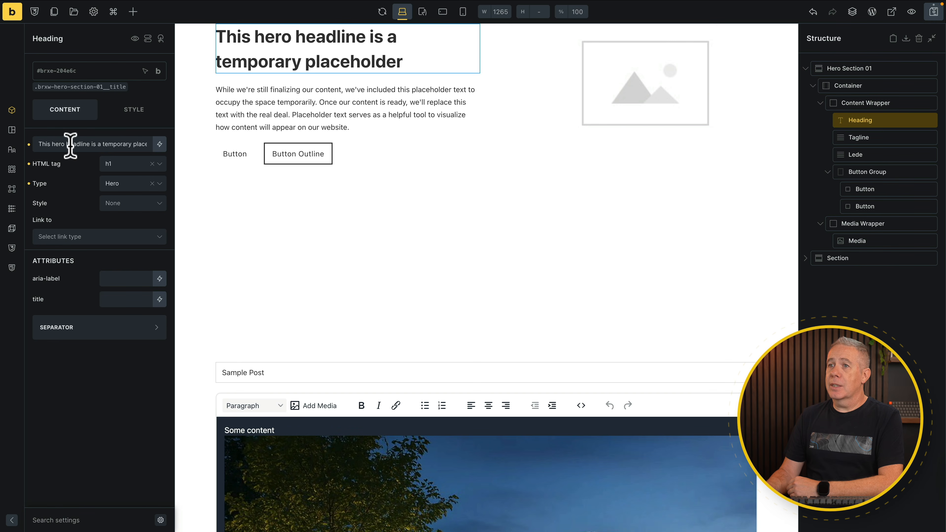
left_click(29, 144)
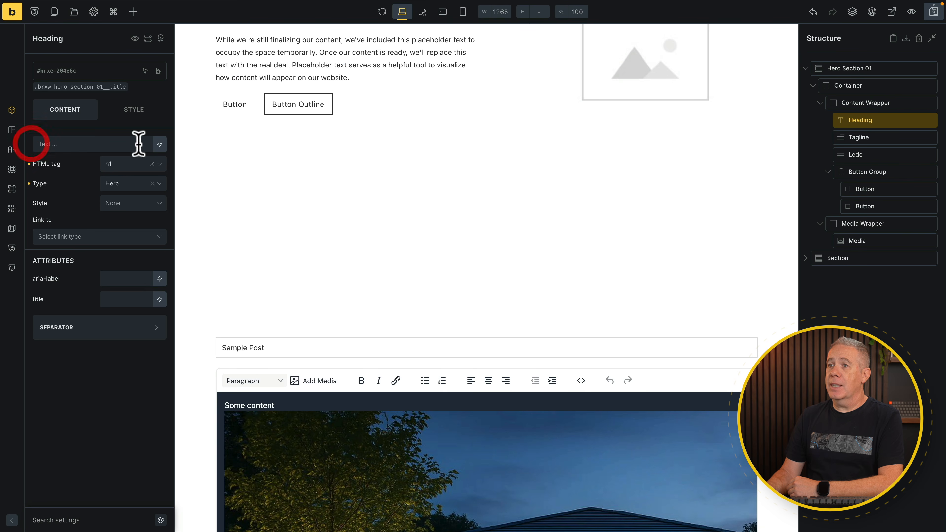
left_click(160, 143)
left_click(103, 183)
left_click(96, 197)
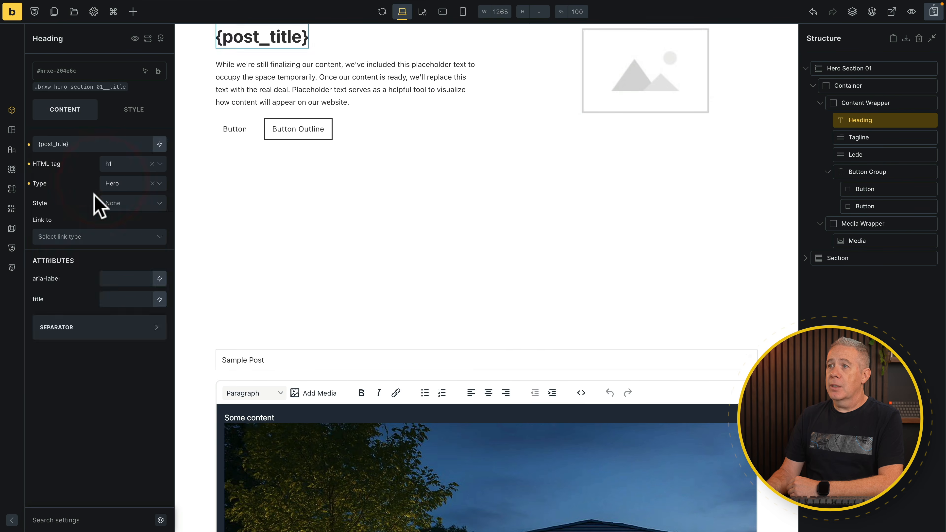
scroll(480, 213, "up", 3)
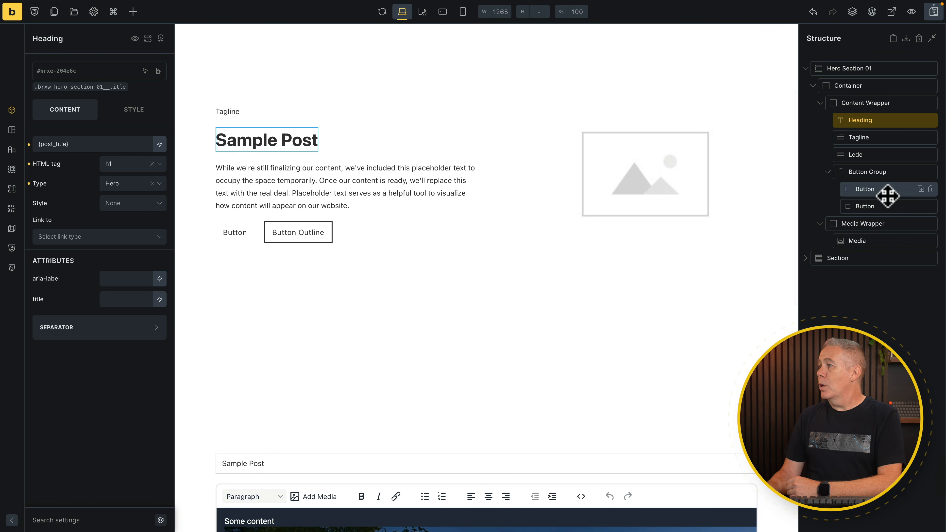
Remove the hero's placeholder image and set its Media element to the dynamic data tag {featured_image}
left_click(880, 242)
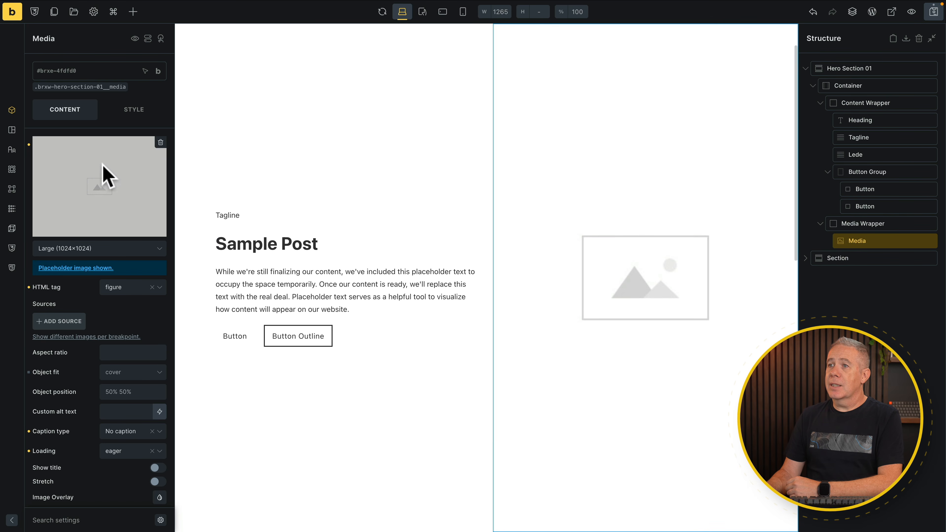
left_click(160, 142)
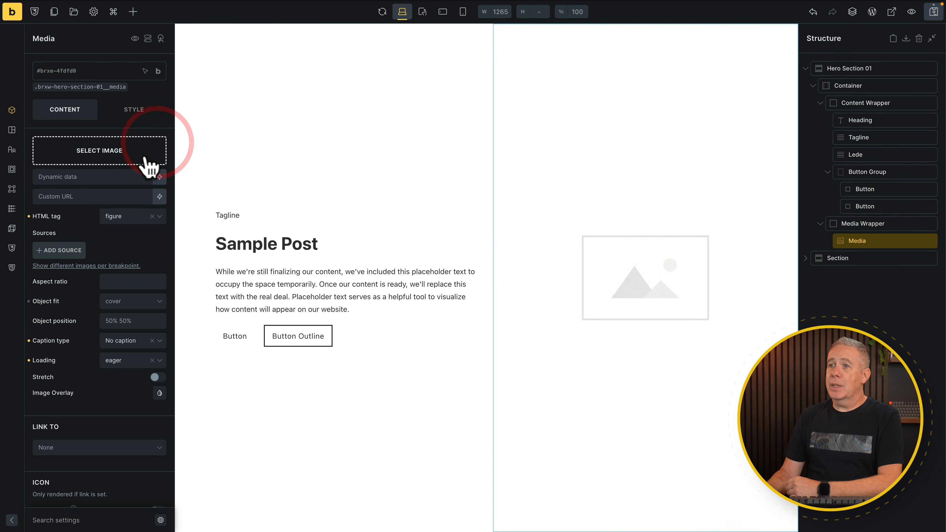
left_click(160, 176)
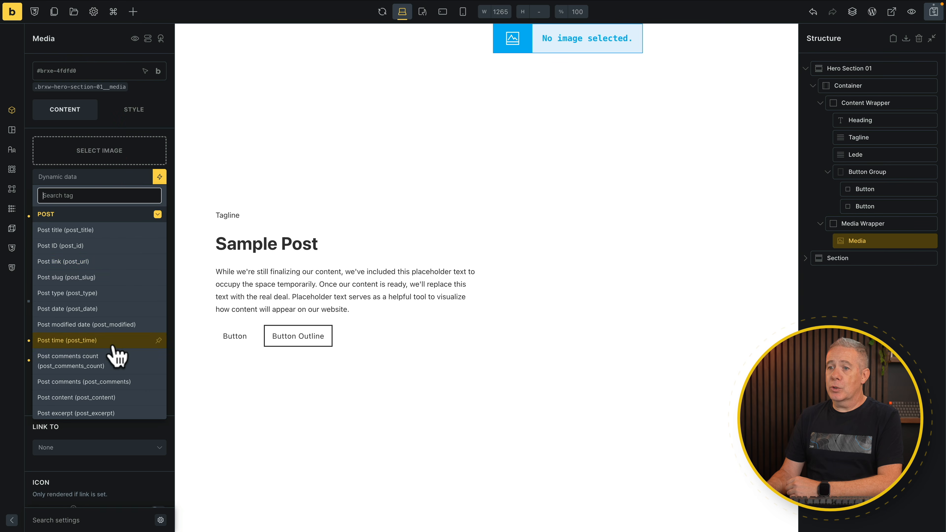
scroll(116, 356, "down", 2)
scroll(109, 323, "down", 3)
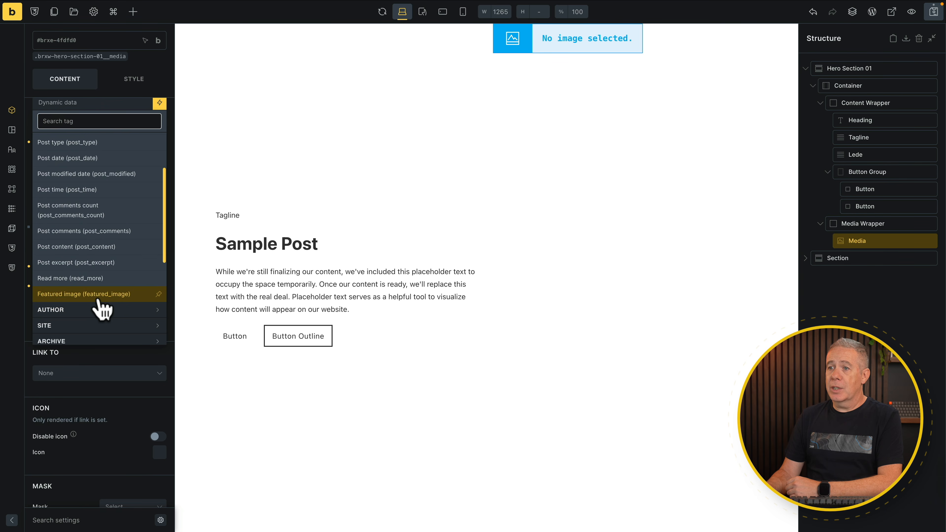
left_click(100, 297)
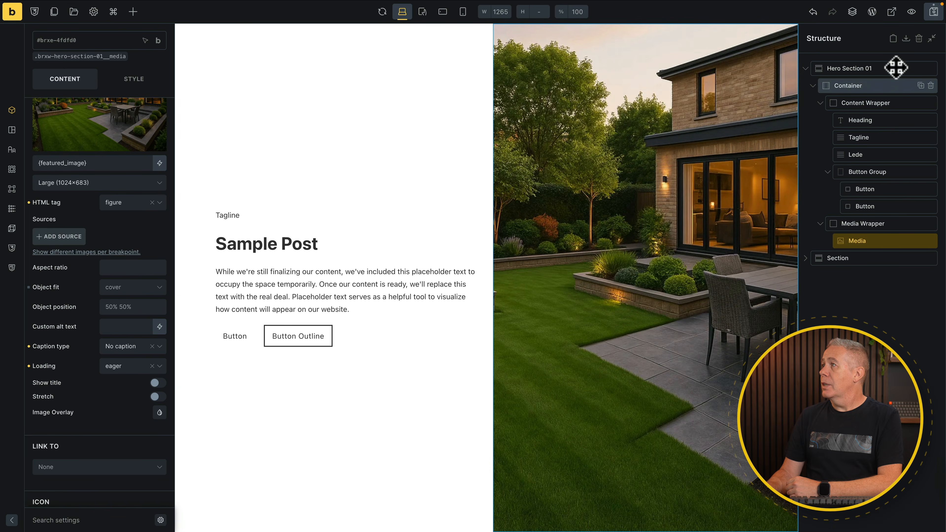
Save the template and check the Sample Post's hero section and update form on the front end
left_click(923, 19)
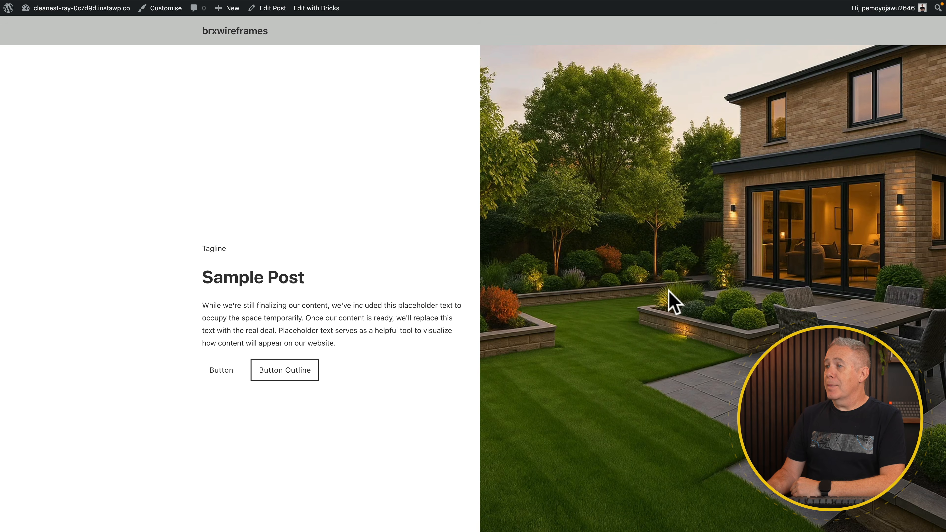
scroll(503, 391, "down", 10)
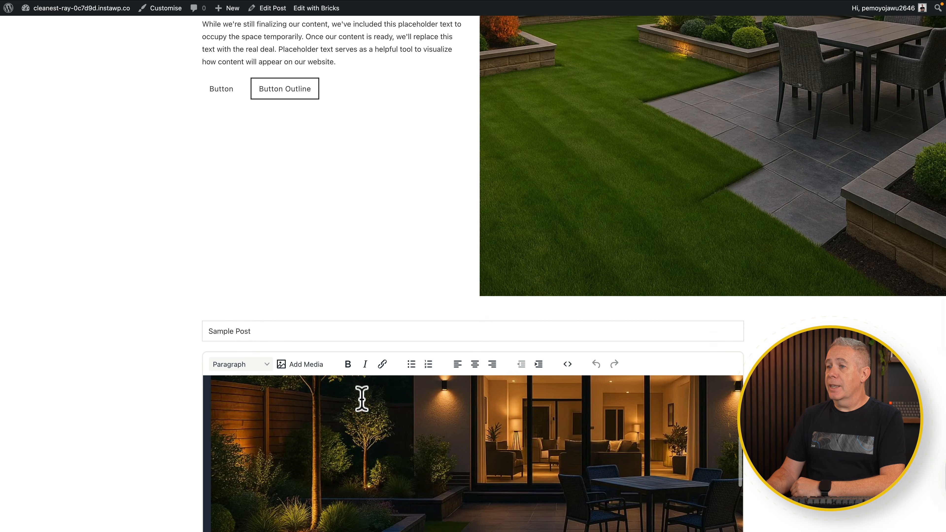
scroll(78, 424, "down", 6)
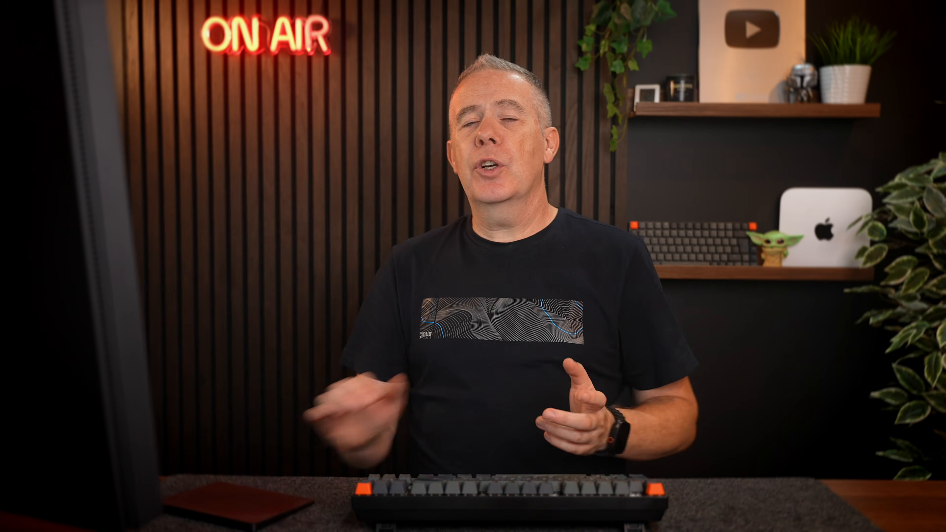